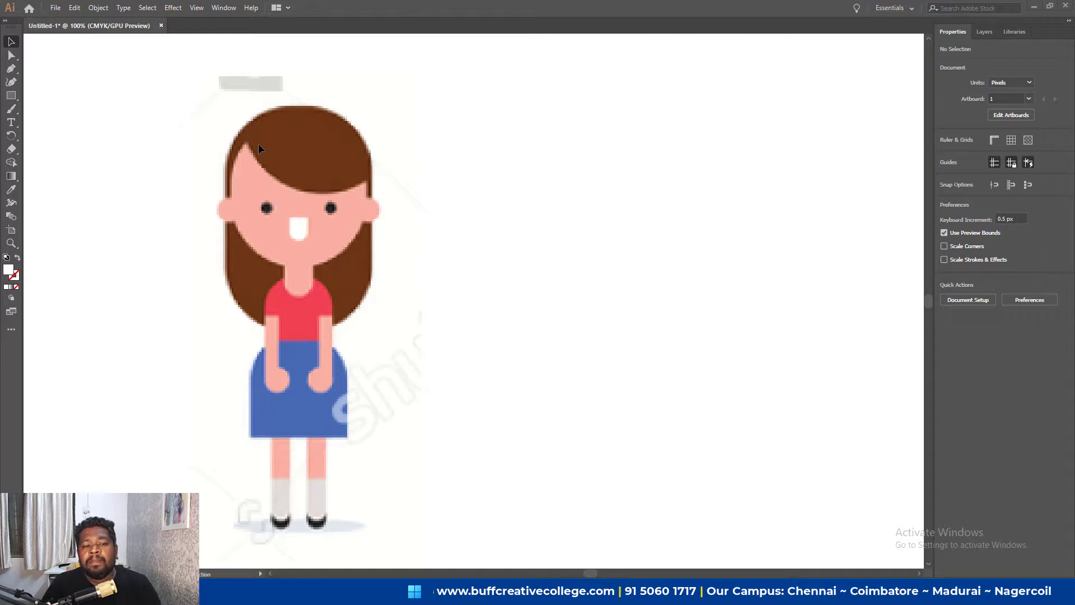
Show the rulers and add horizontal guides at the top of the hair and below the feet.
left_click(202, 8)
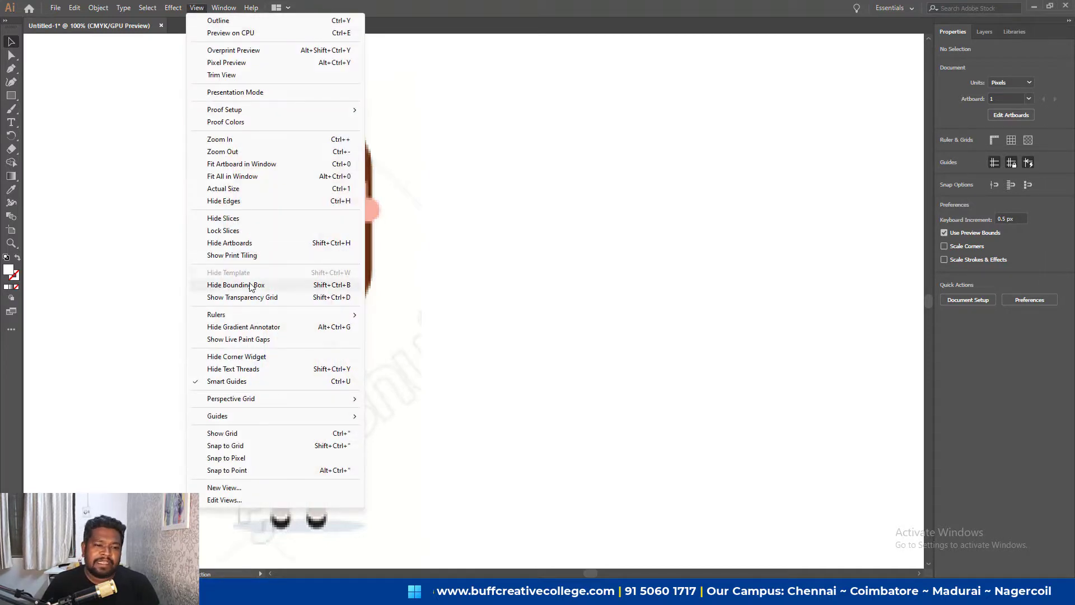
mouse_move(217, 314)
left_click(401, 314)
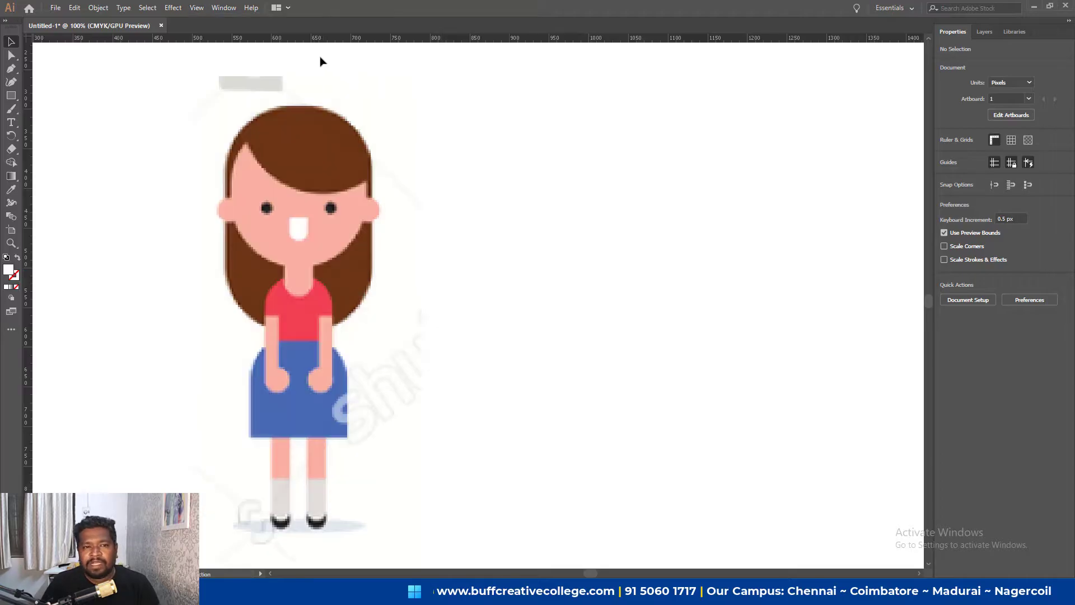
left_click_drag(288, 38, 296, 105)
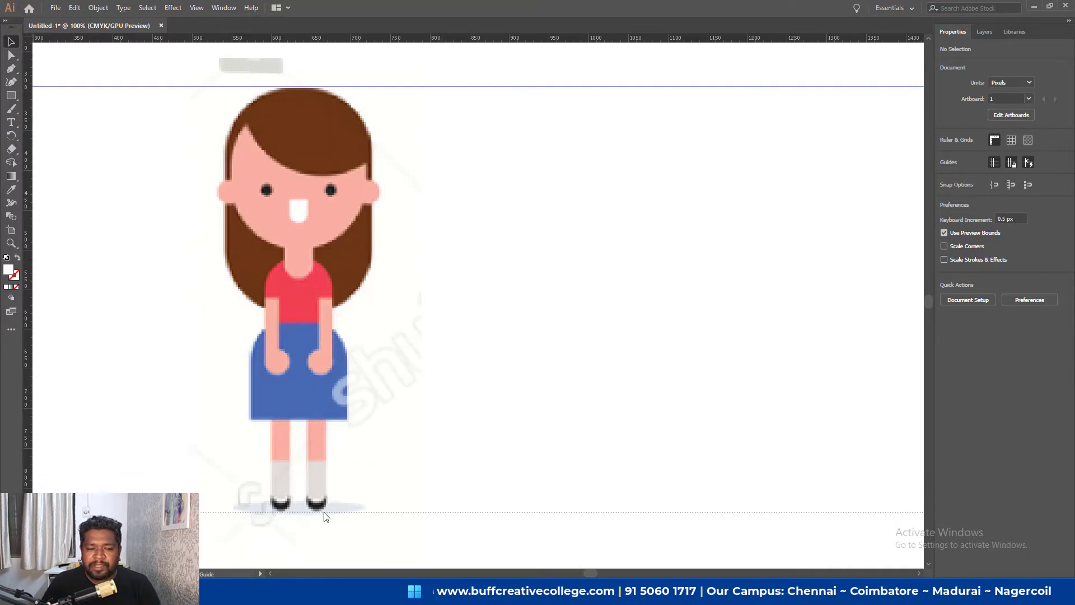
left_click_drag(292, 40, 323, 511)
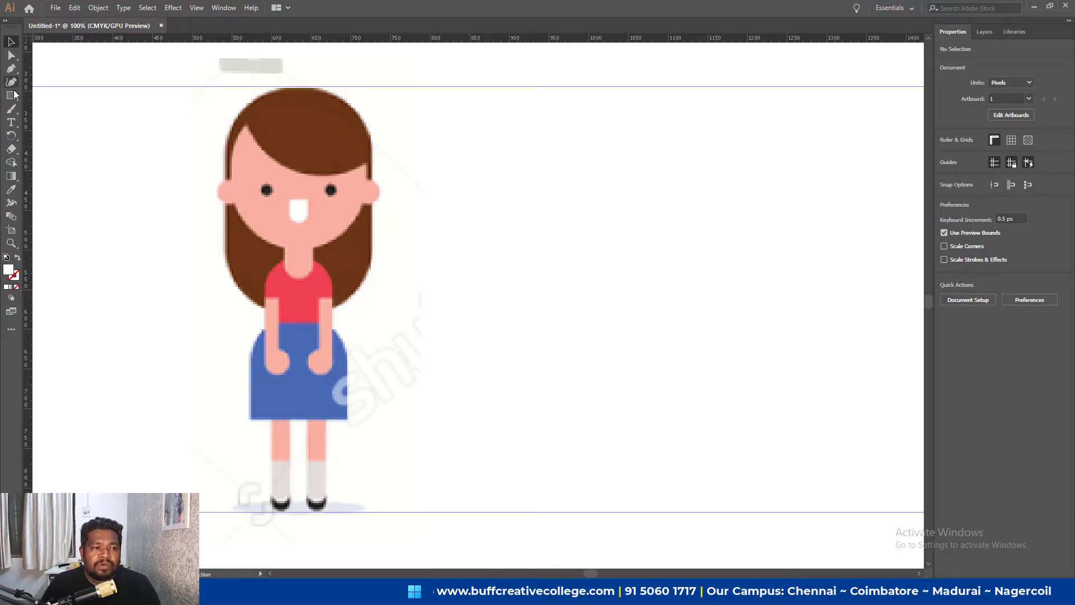
Draw a rectangle right of the girl from the top guide and fill it with the hair's brown.
left_click_drag(12, 95, 67, 101)
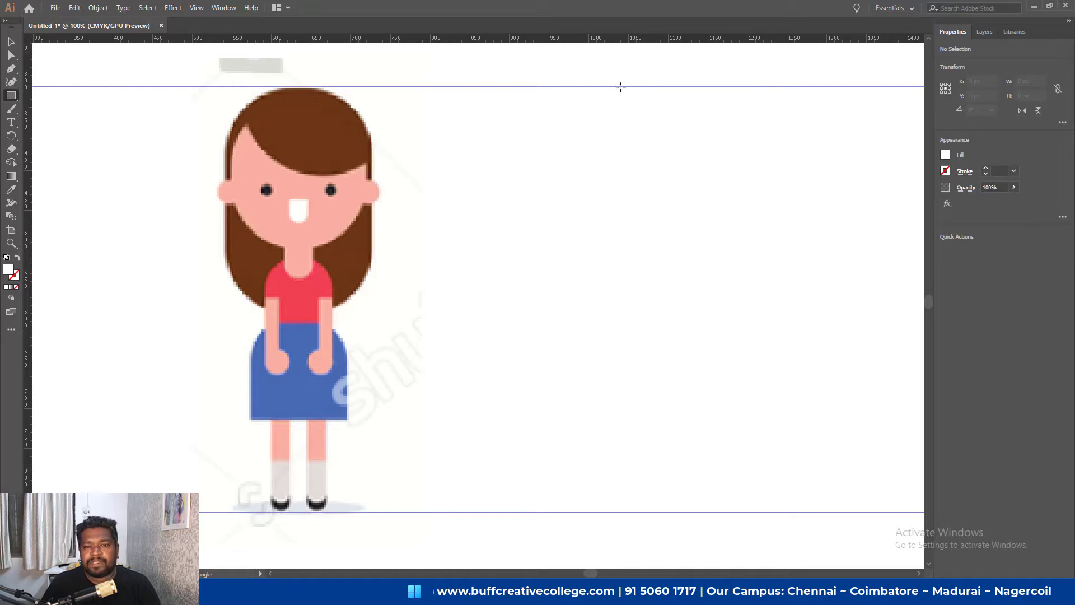
left_click_drag(604, 87, 732, 302)
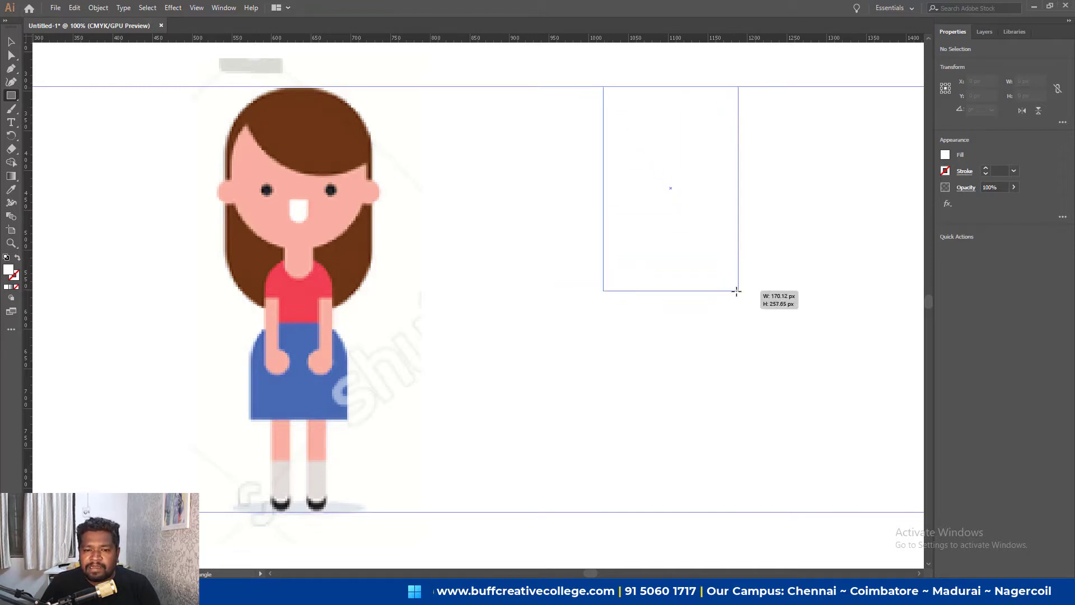
mouse_move(732, 303)
left_mouse_down()
mouse_move(726, 48)
mouse_move(663, 49)
left_mouse_up()
key("v")
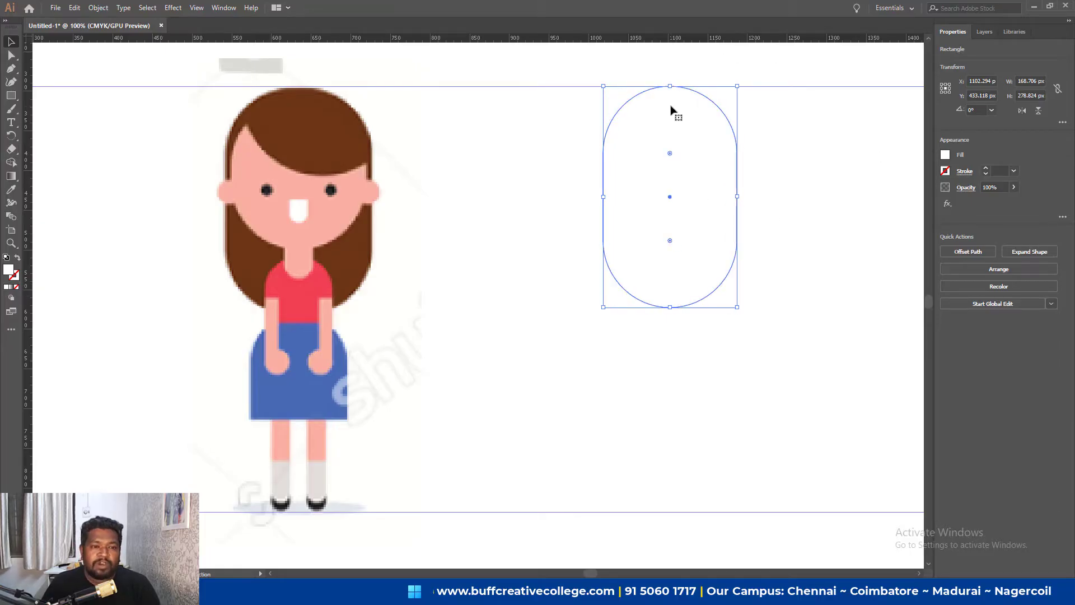
key("i")
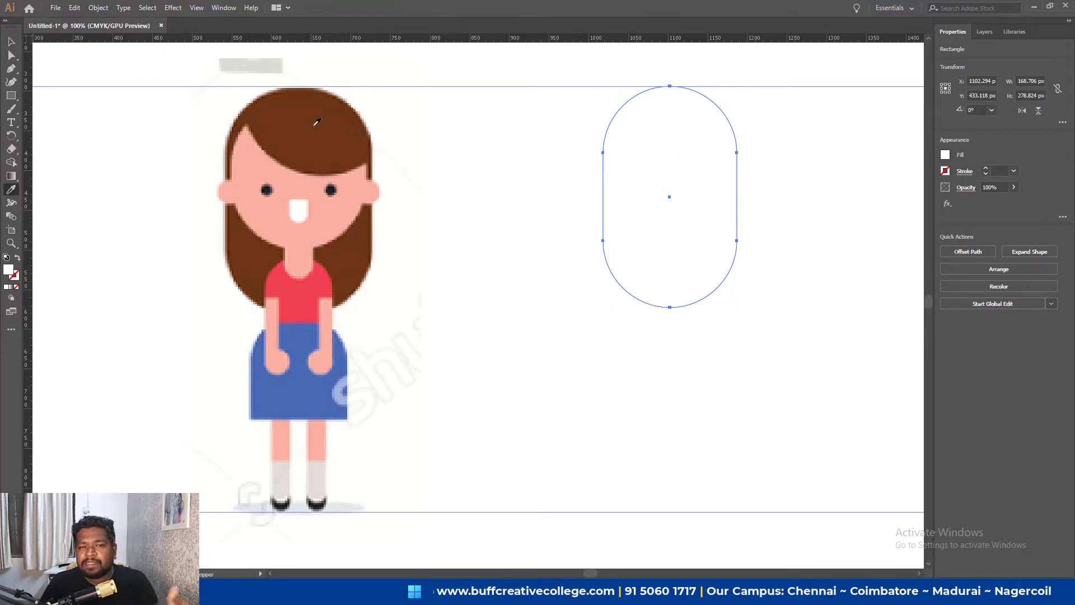
left_click(315, 125)
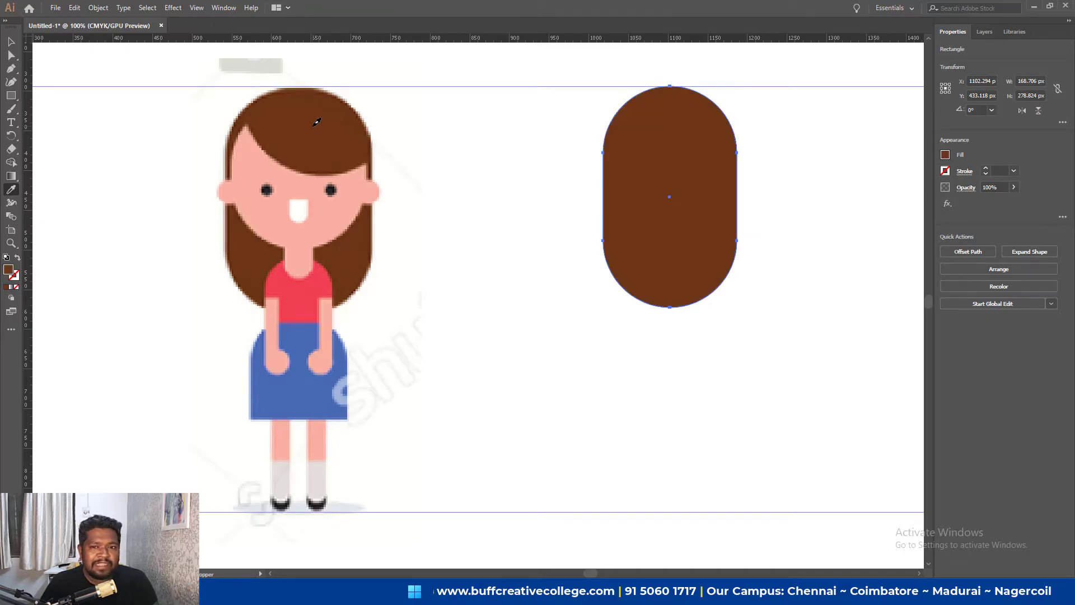
key("v")
Resize the brown rectangle to about 167 × 275 px and fully round its corners into a capsule.
left_click_drag(670, 308, 673, 306)
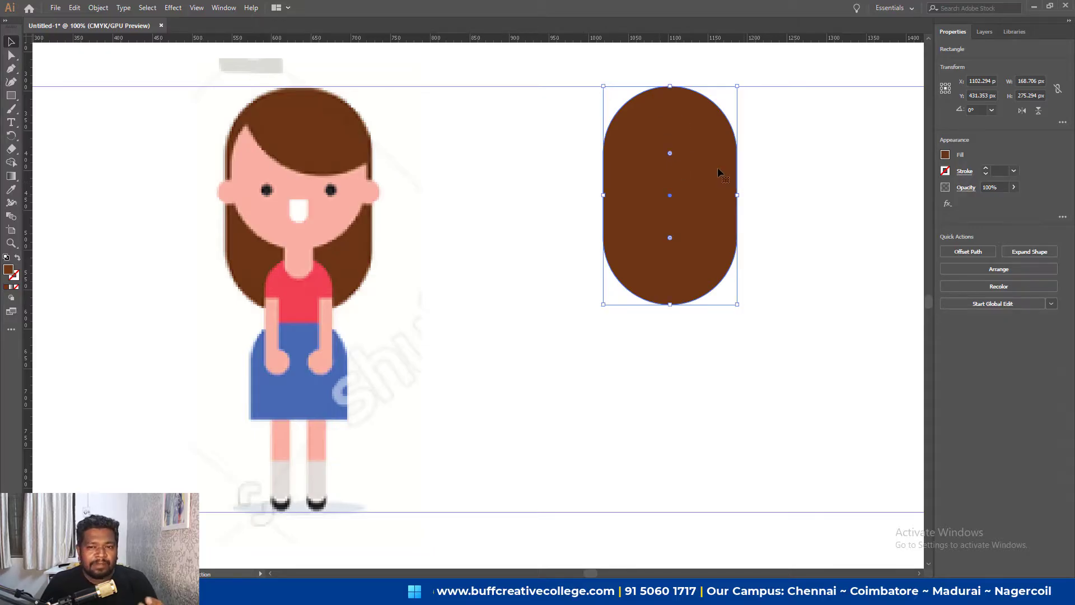
left_click_drag(738, 195, 746, 195)
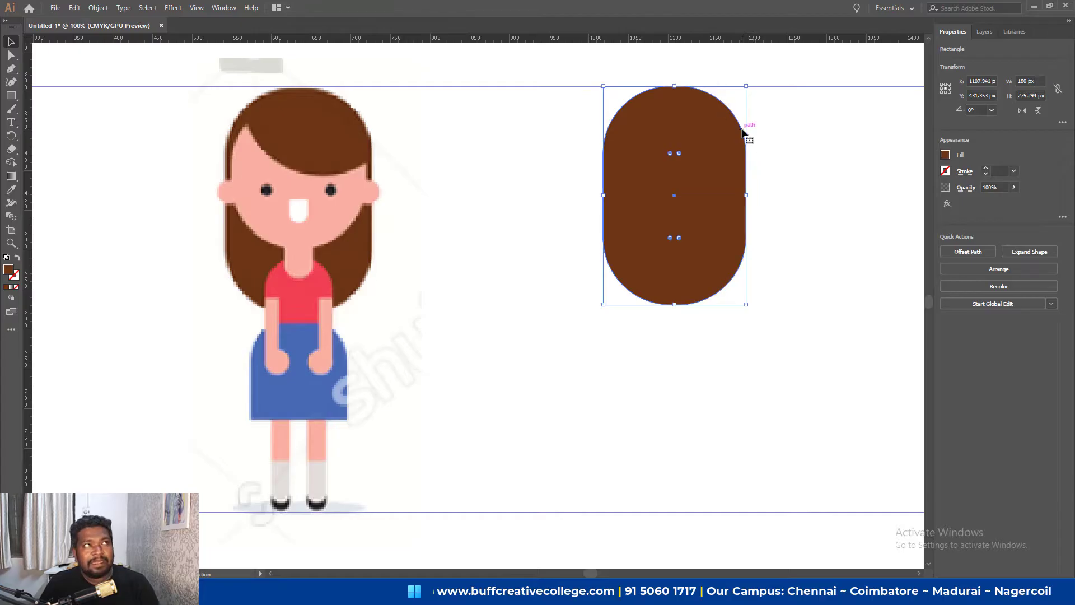
left_click_drag(684, 159, 674, 173)
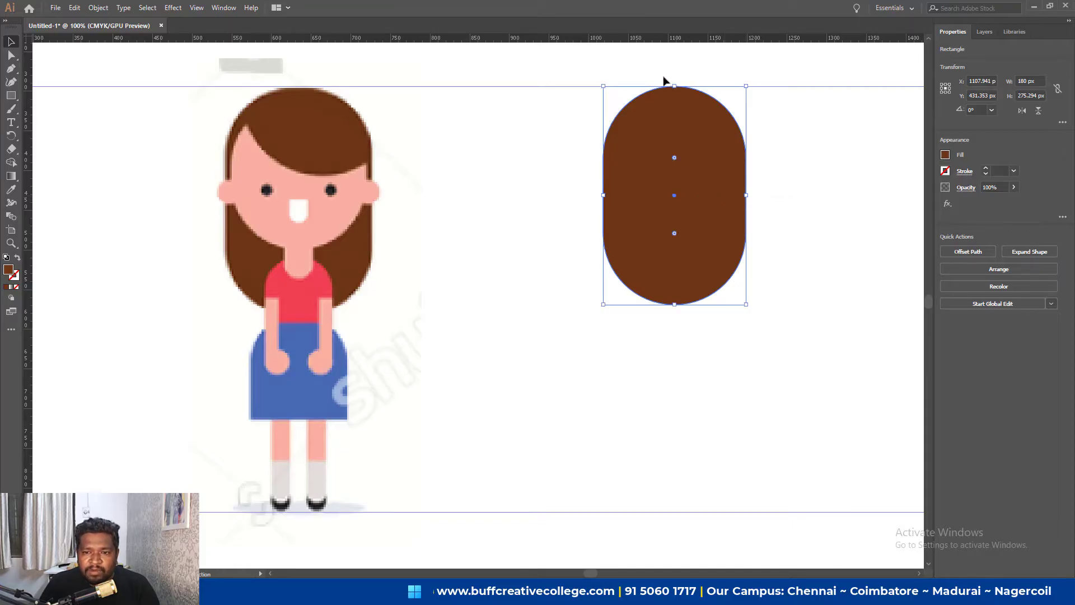
mouse_move(746, 195)
left_mouse_down()
mouse_move(611, 208)
mouse_move(751, 202)
left_mouse_up()
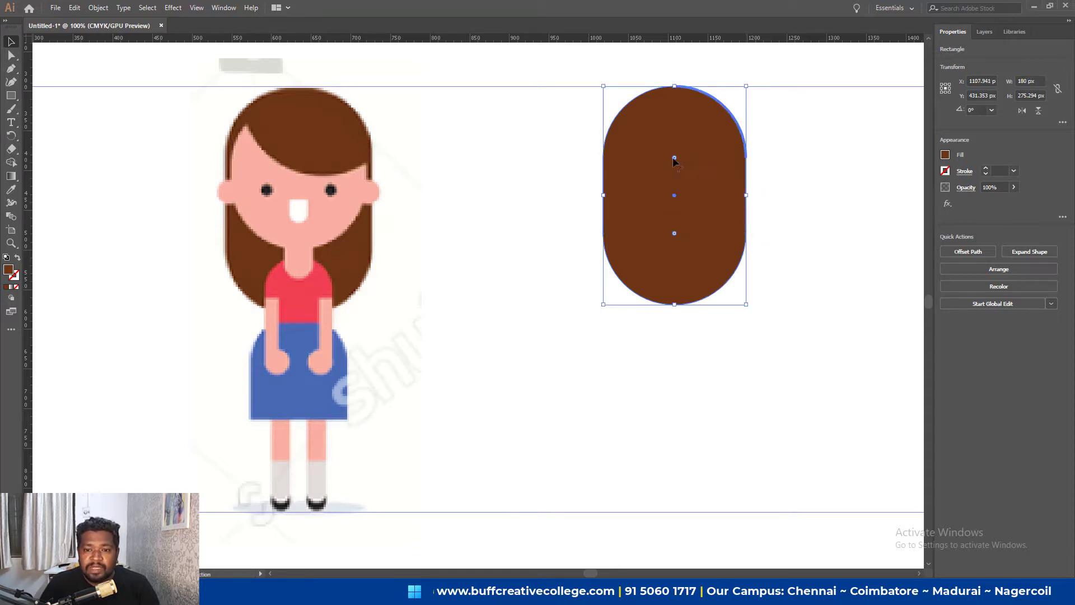
left_click_drag(675, 161, 680, 157)
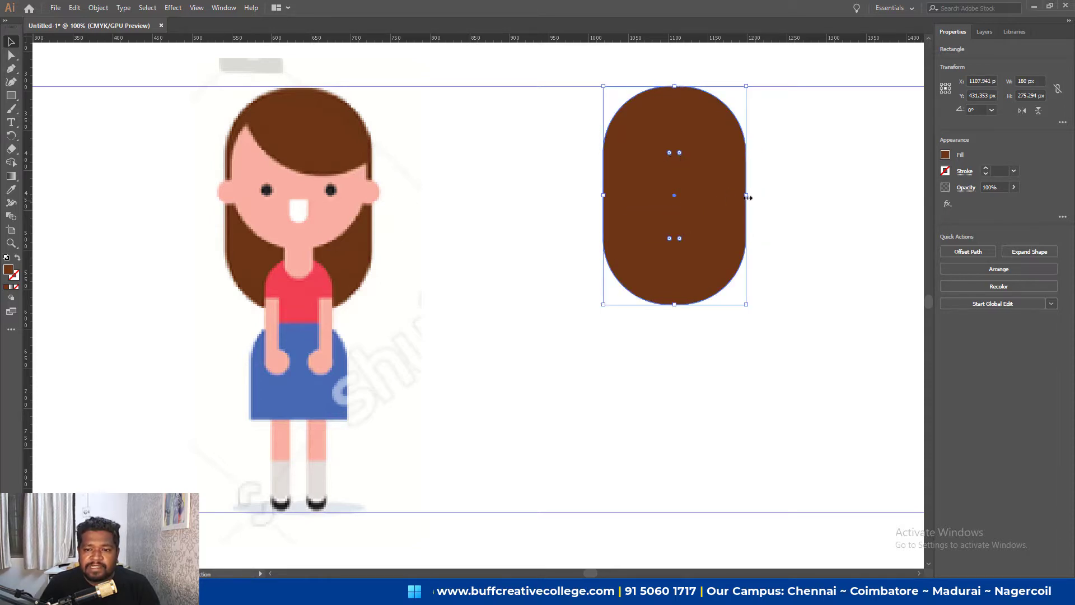
left_click_drag(748, 197, 736, 198)
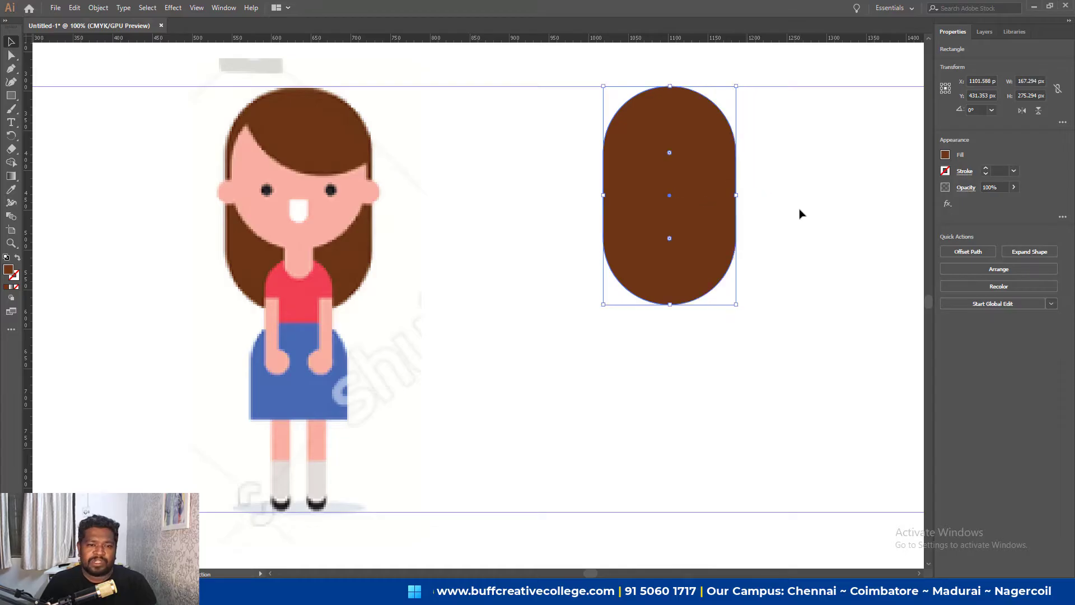
left_click(781, 227)
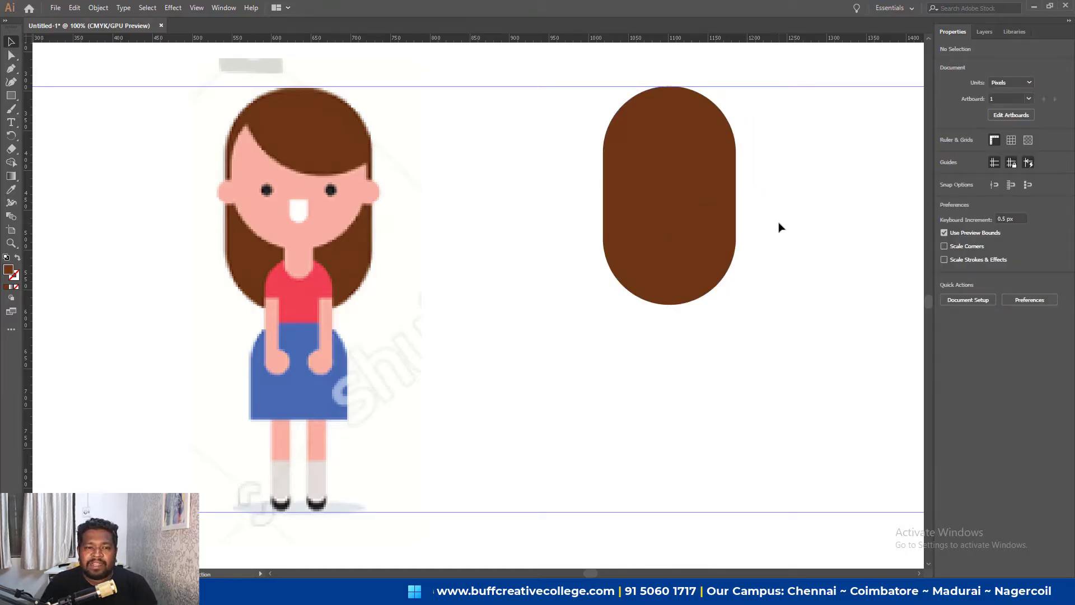
left_click(697, 220)
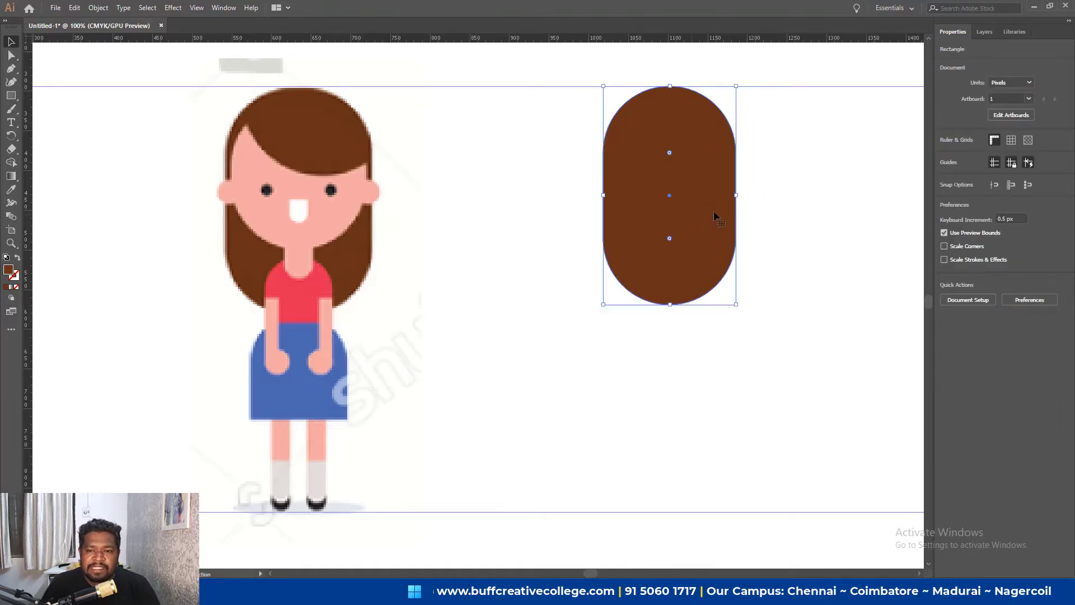
left_click(785, 197)
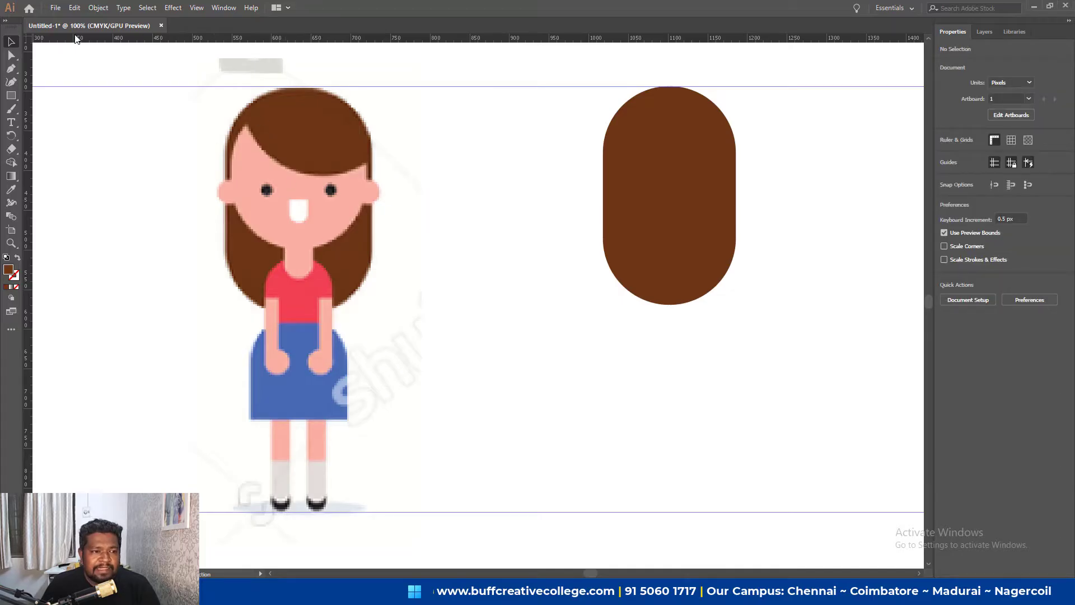
Draw a face circle over the top of the hair and fill it with the reference's skin pink.
left_click(11, 95)
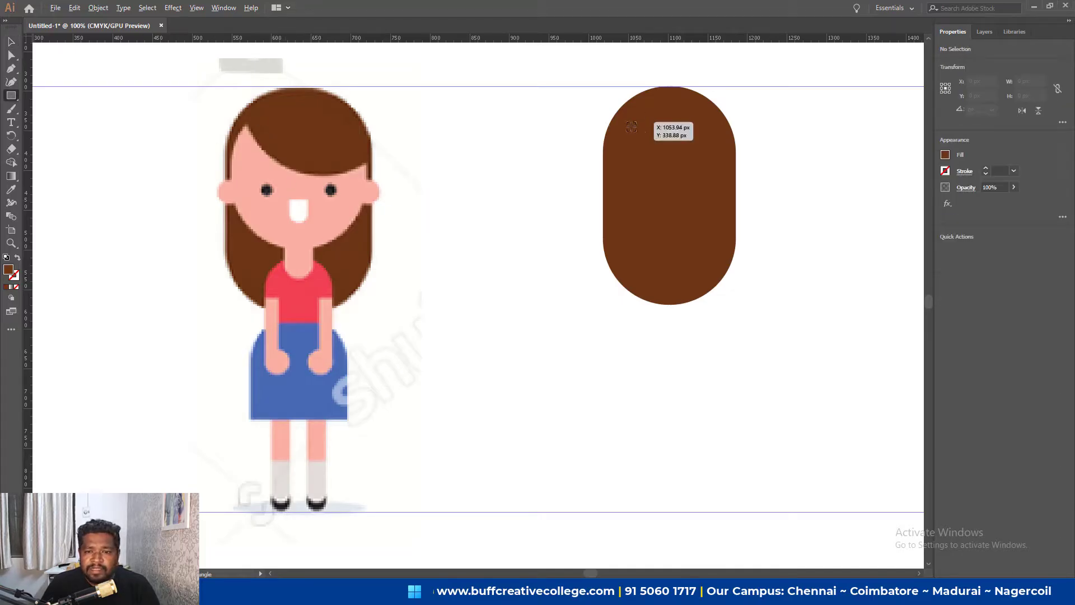
left_click_drag(582, 78, 692, 188)
key("ctrl+z")
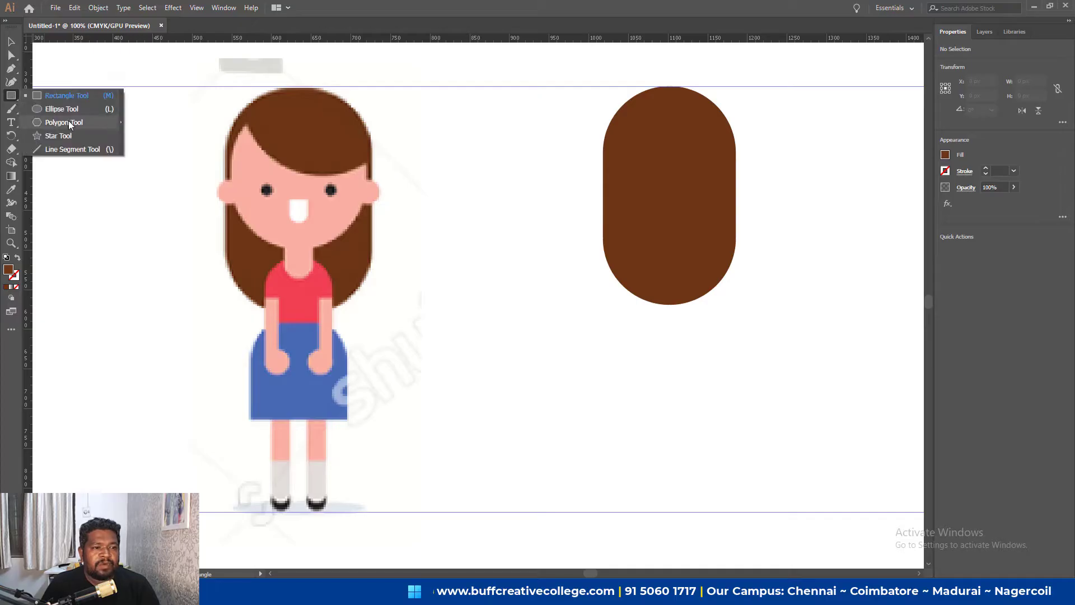
left_click_drag(13, 99, 93, 115)
left_click_drag(669, 152, 727, 209)
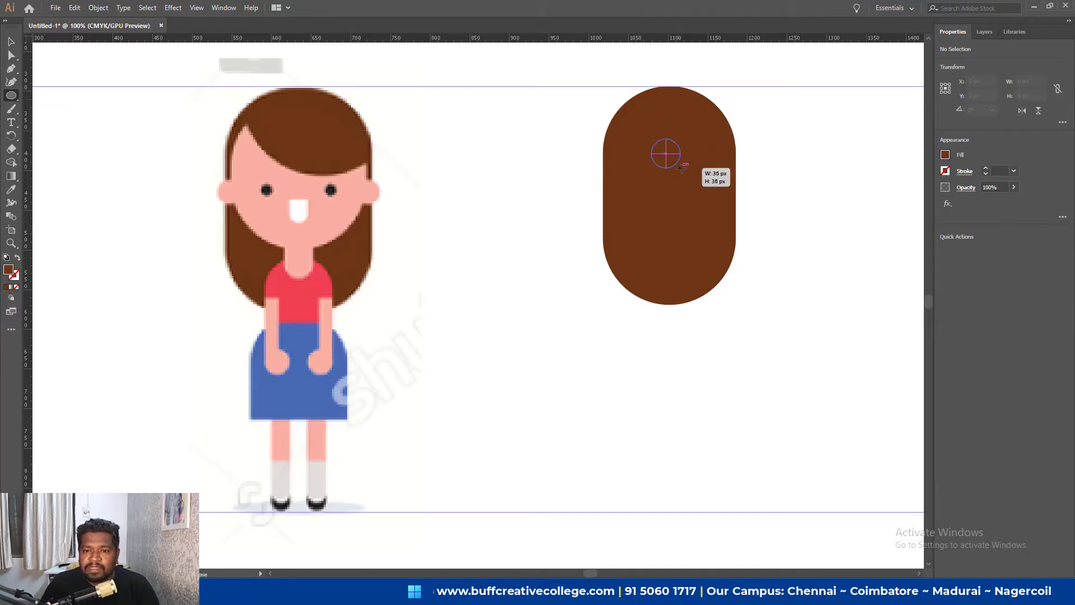
key("v")
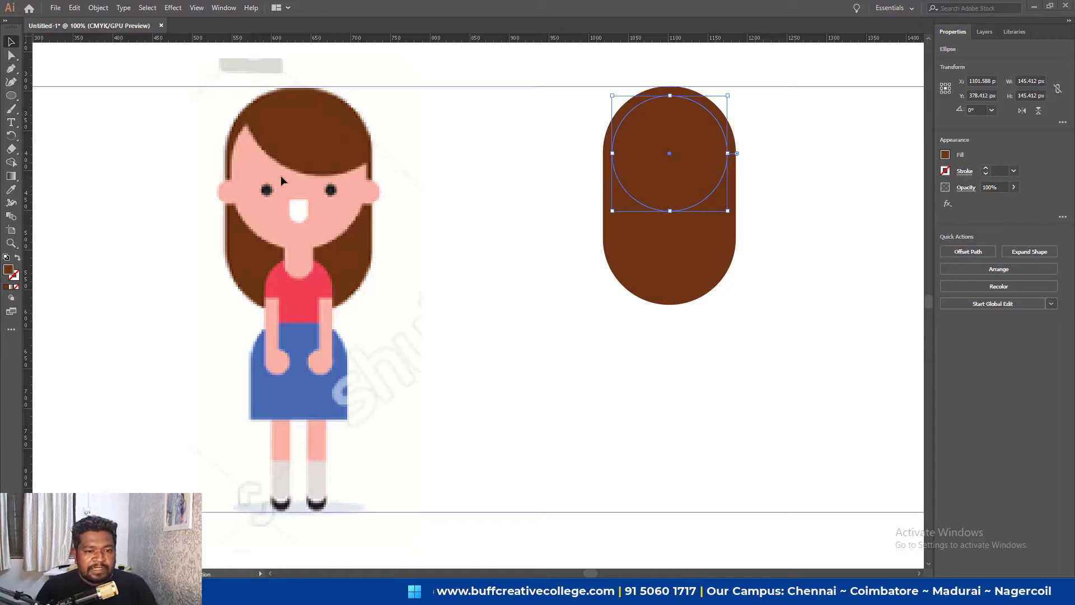
key("i")
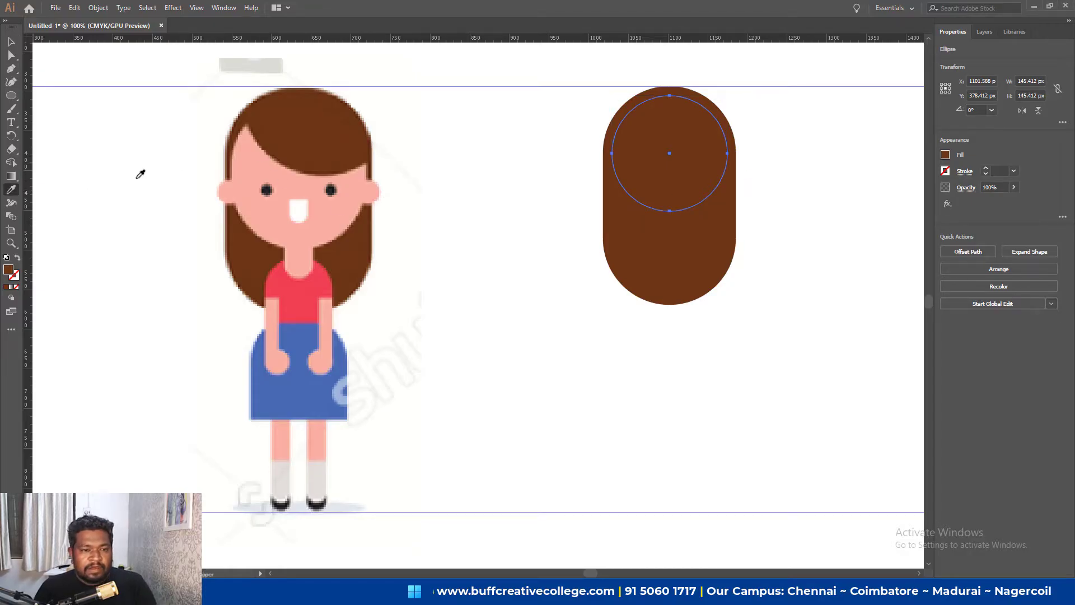
left_click(246, 157)
key("v")
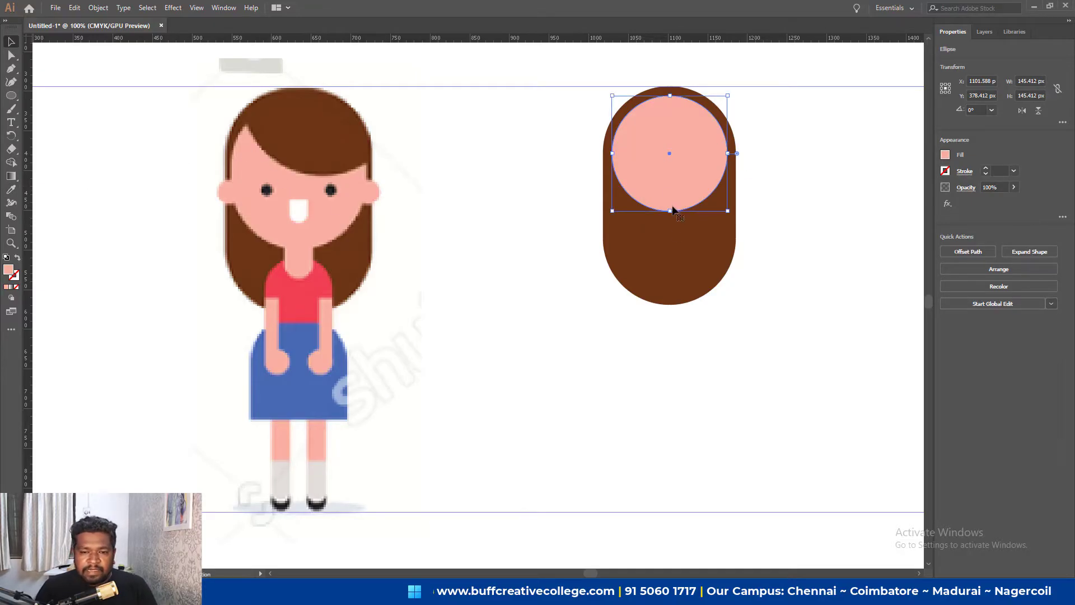
Centre the face circle horizontally on the hair shape and nudge it down slightly.
left_click(707, 264, "shift")
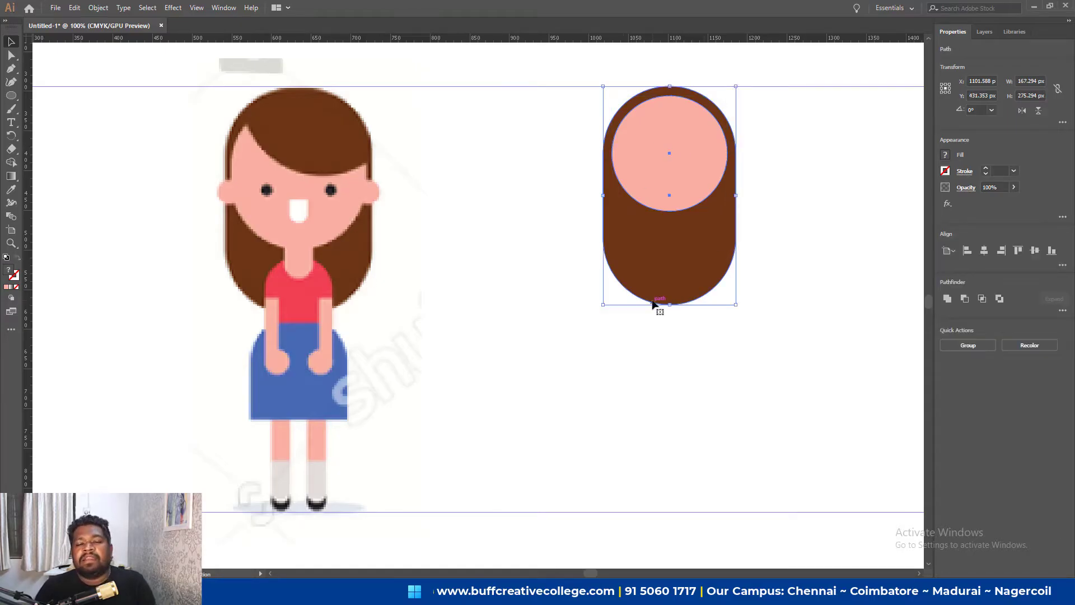
left_click(668, 270, "shift")
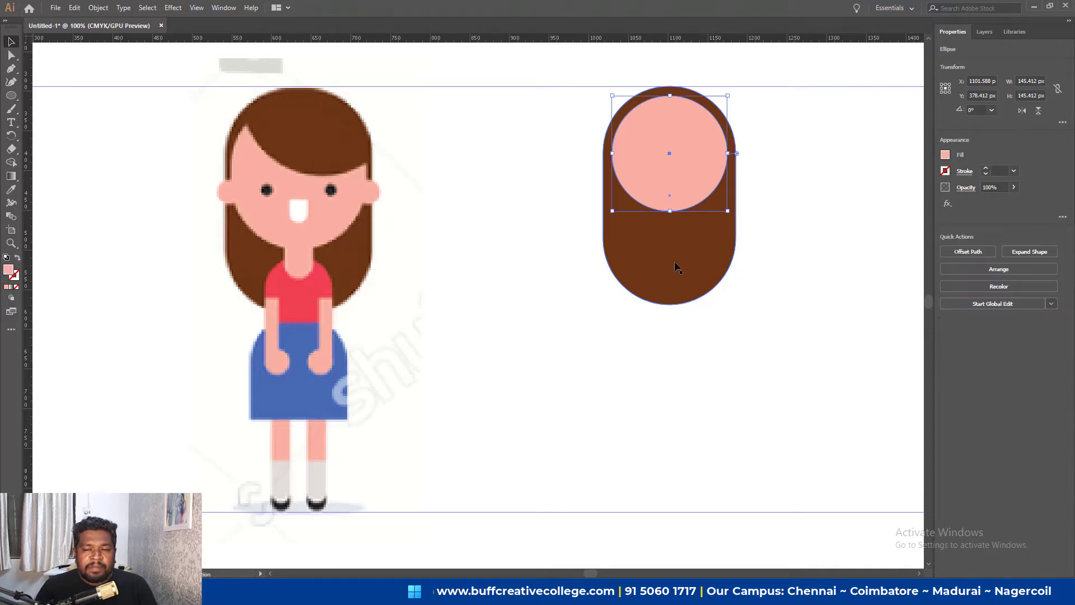
left_click(675, 268, "shift")
left_click(711, 253)
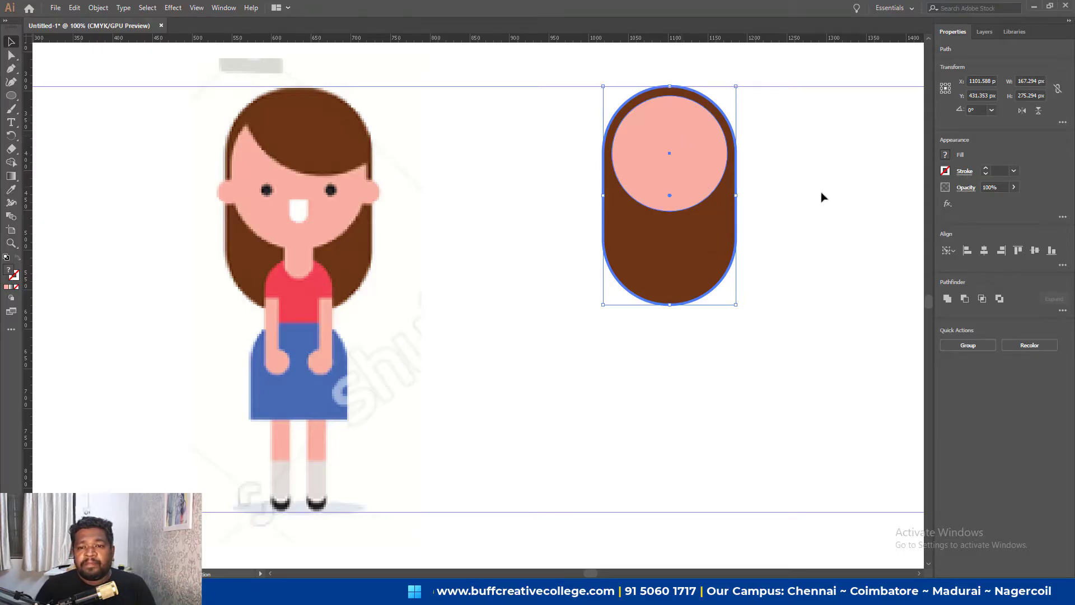
left_click(724, 197, "shift")
left_click(716, 249, "shift")
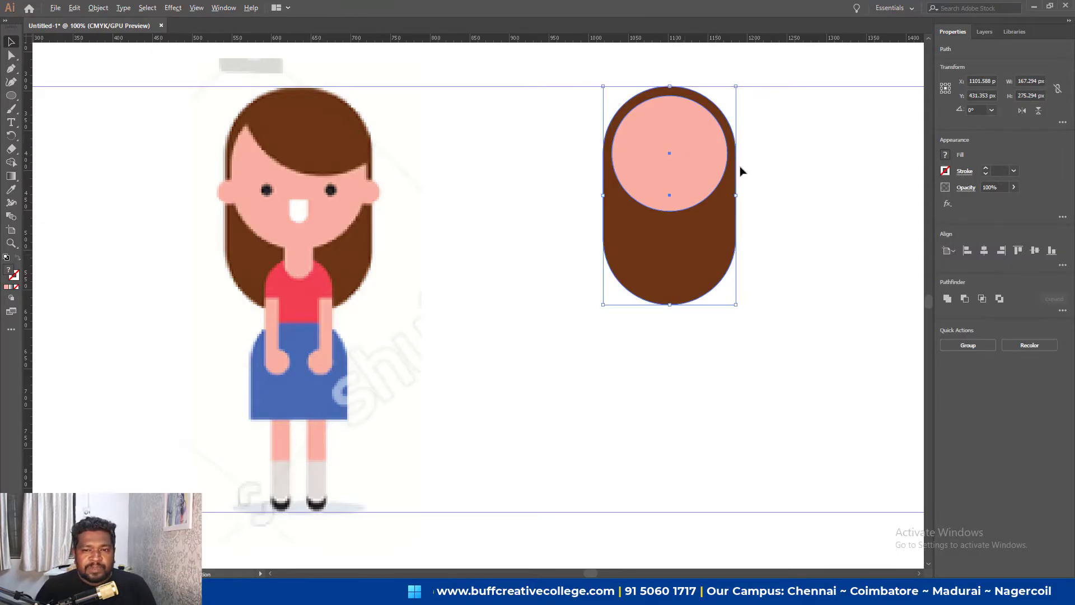
left_click(686, 282)
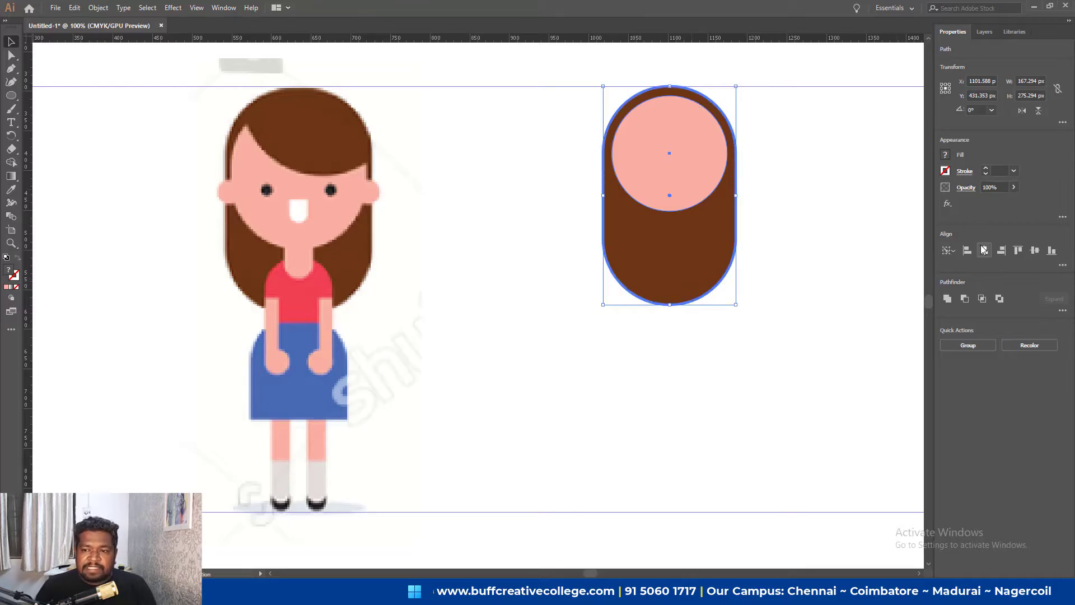
left_click(654, 163)
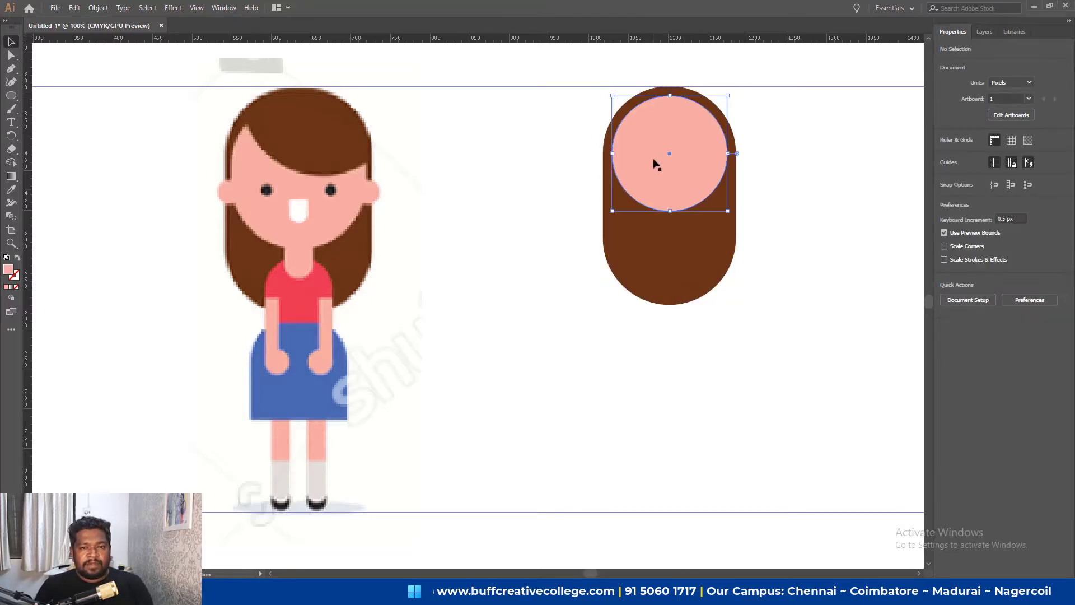
key("Down")
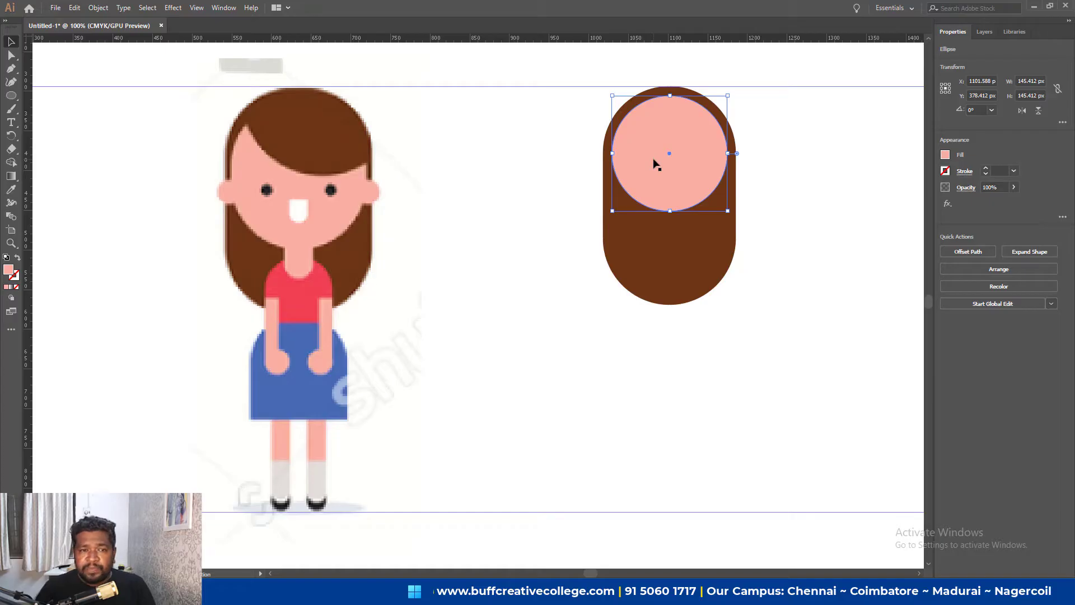
left_click(792, 177)
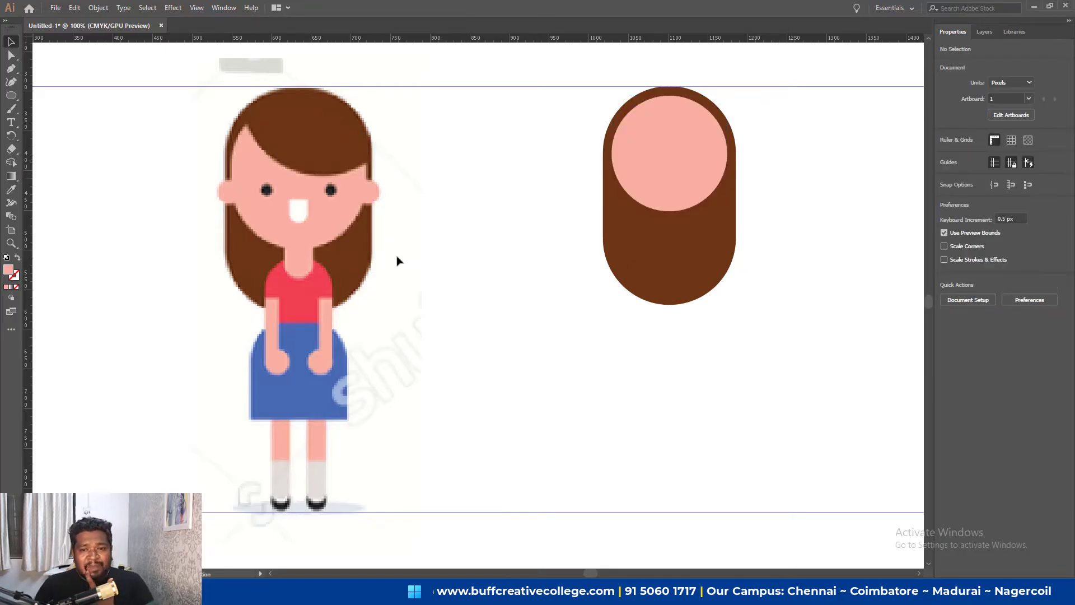
Make a small copy of the face circle as the right ear at the face's right edge.
left_click_drag(676, 161, 759, 165)
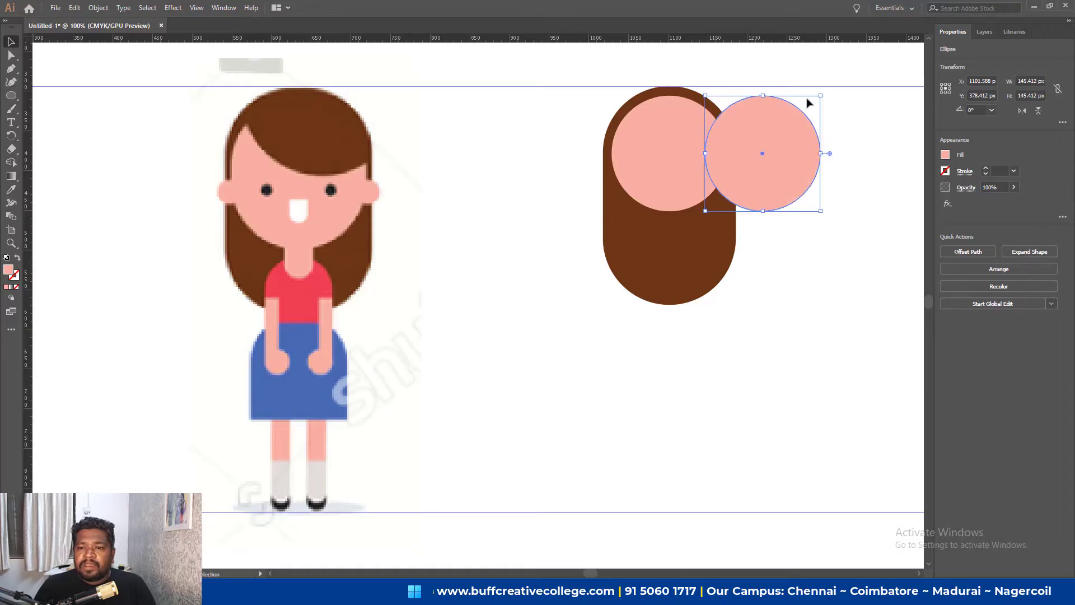
mouse_move(822, 97)
left_mouse_down()
mouse_move(765, 150)
mouse_move(728, 159)
mouse_move(743, 172)
left_mouse_up()
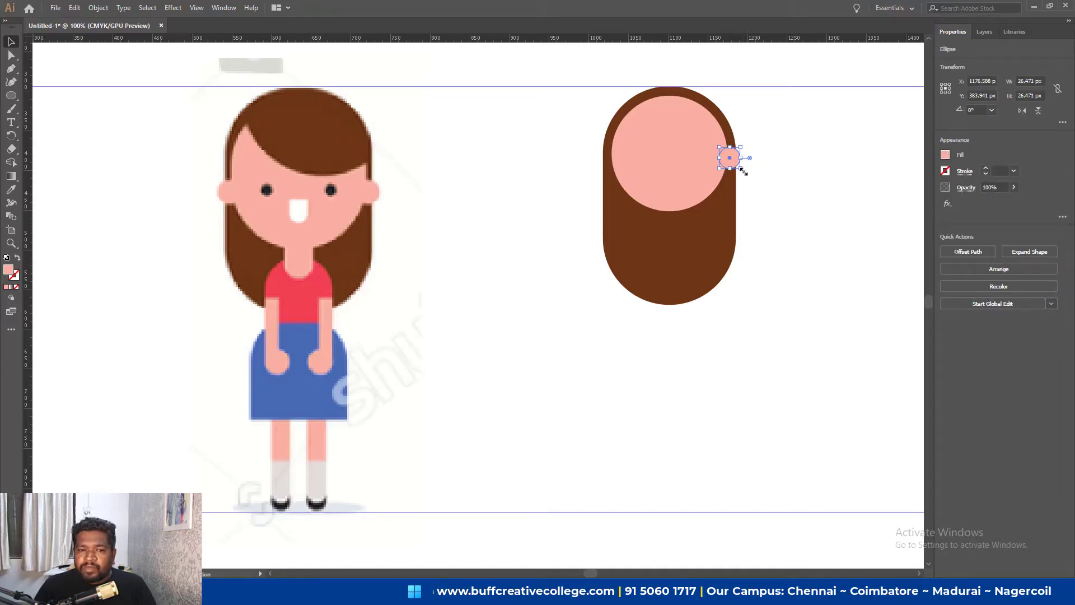
left_click(768, 161)
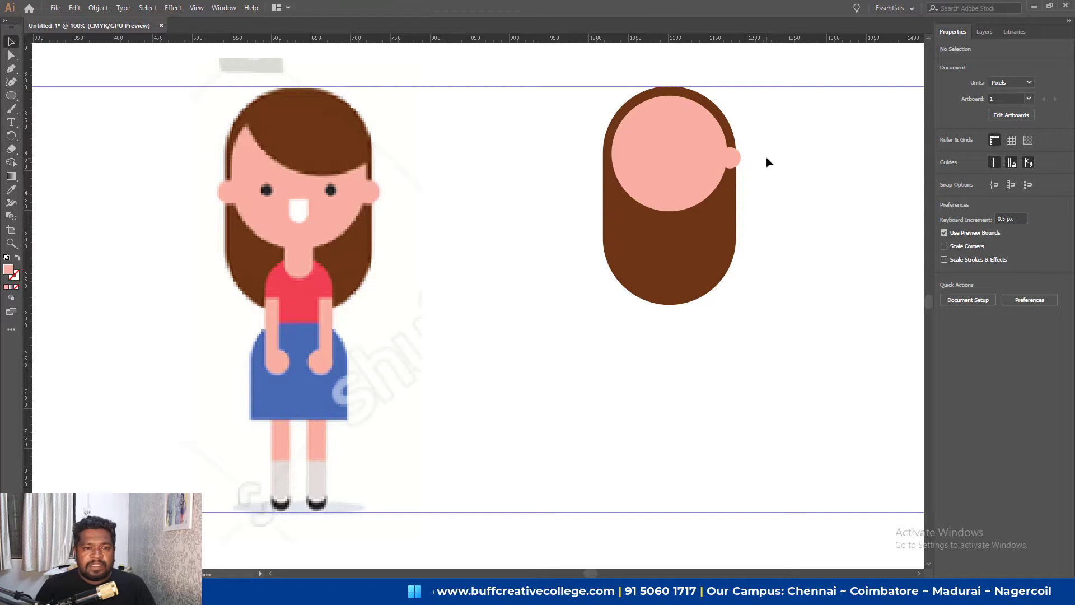
left_click(732, 161)
key("ctrl+plus")
key("ctrl+plus")
key("ctrl+plus")
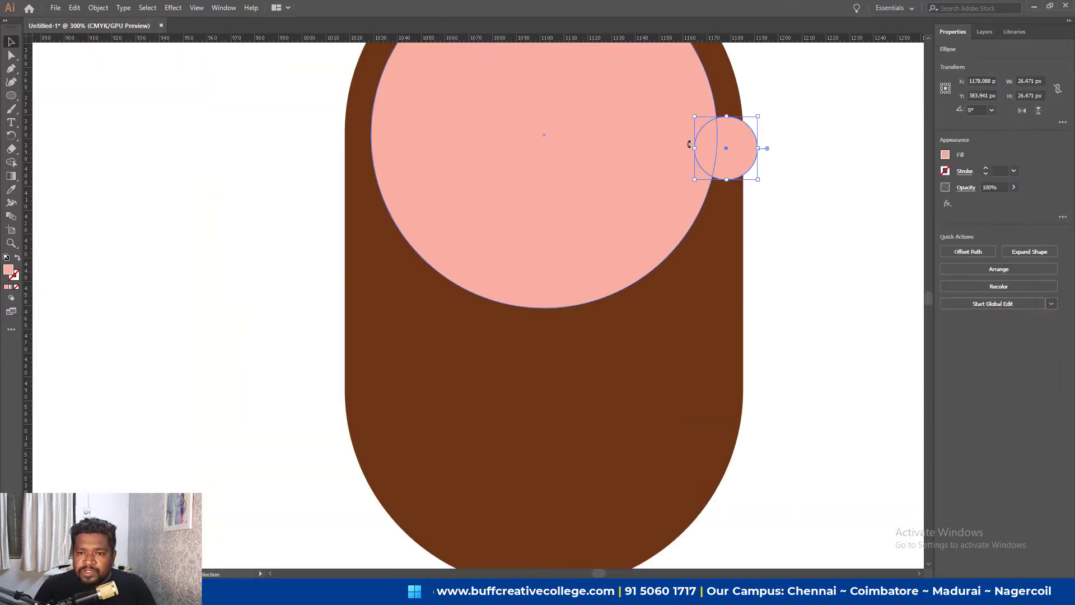
left_click_drag(694, 149, 682, 148)
left_click(826, 144)
key("ctrl+minus")
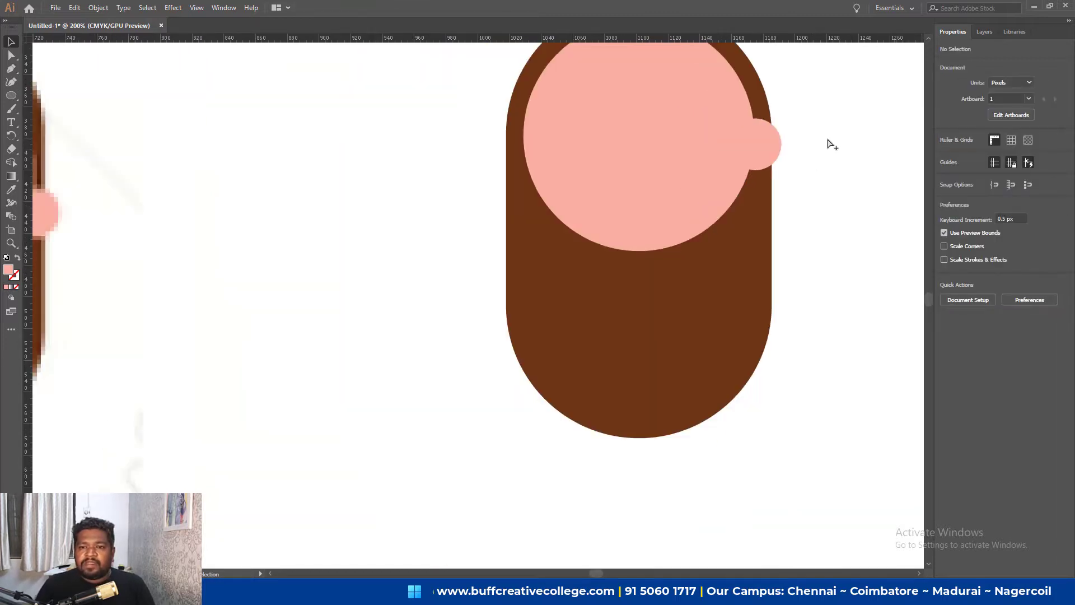
left_click_drag(776, 201, 775, 201)
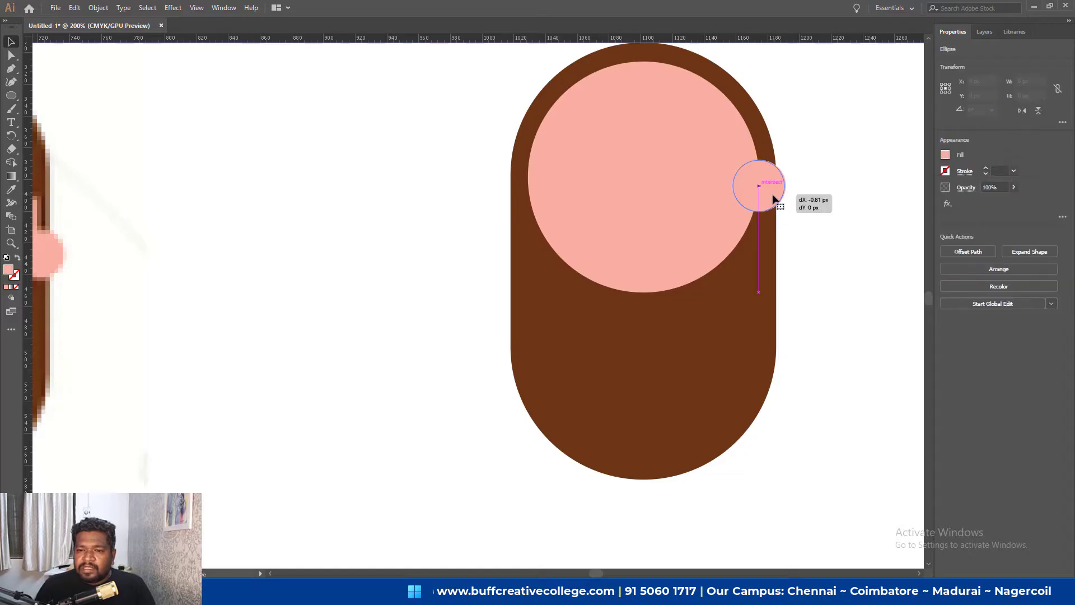
left_click(845, 193)
scroll(834, 194, "down", 1, "alt")
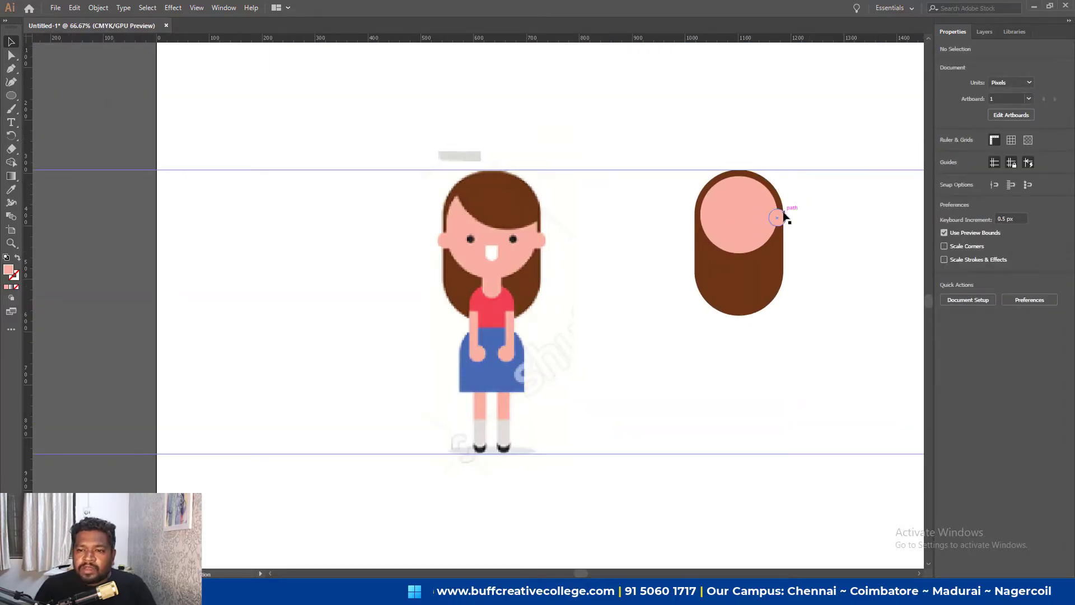
Copy the ear to the face's left edge to form the left ear.
left_click_drag(780, 218, 704, 223)
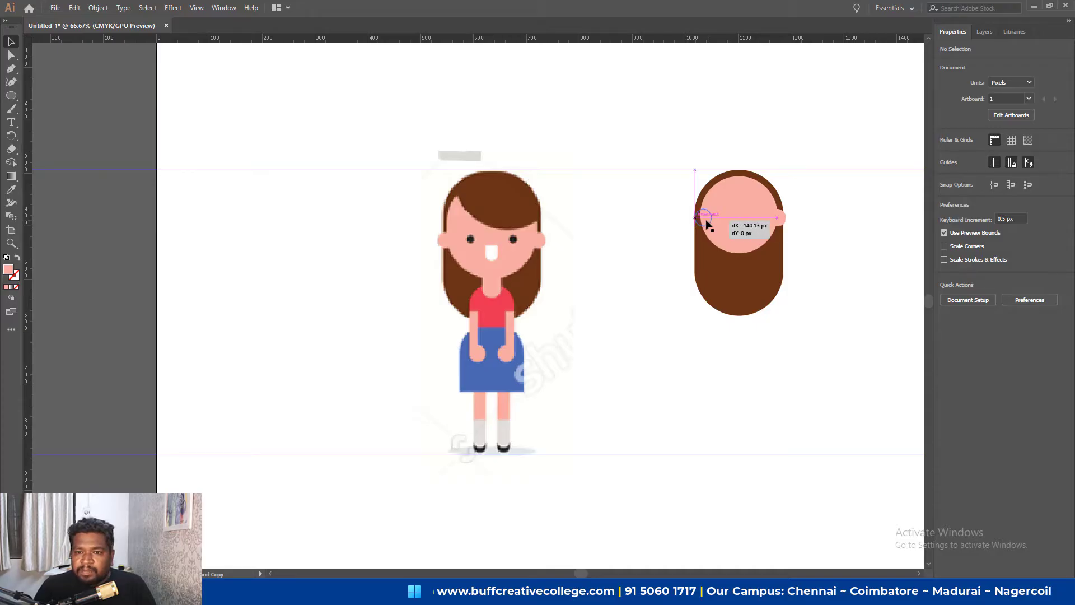
left_click_drag(704, 223, 702, 221)
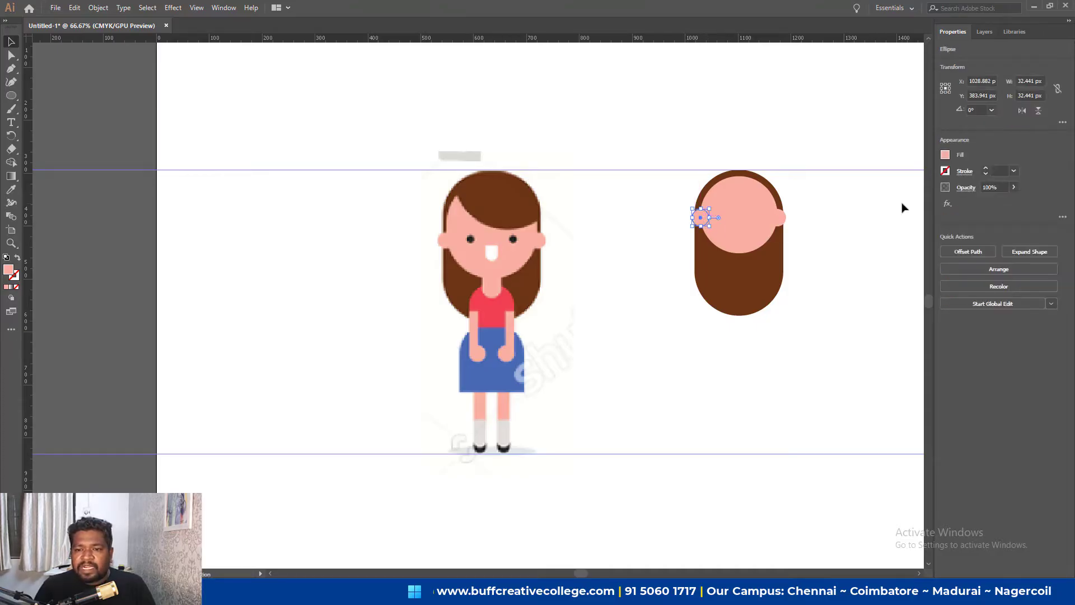
left_click(836, 215)
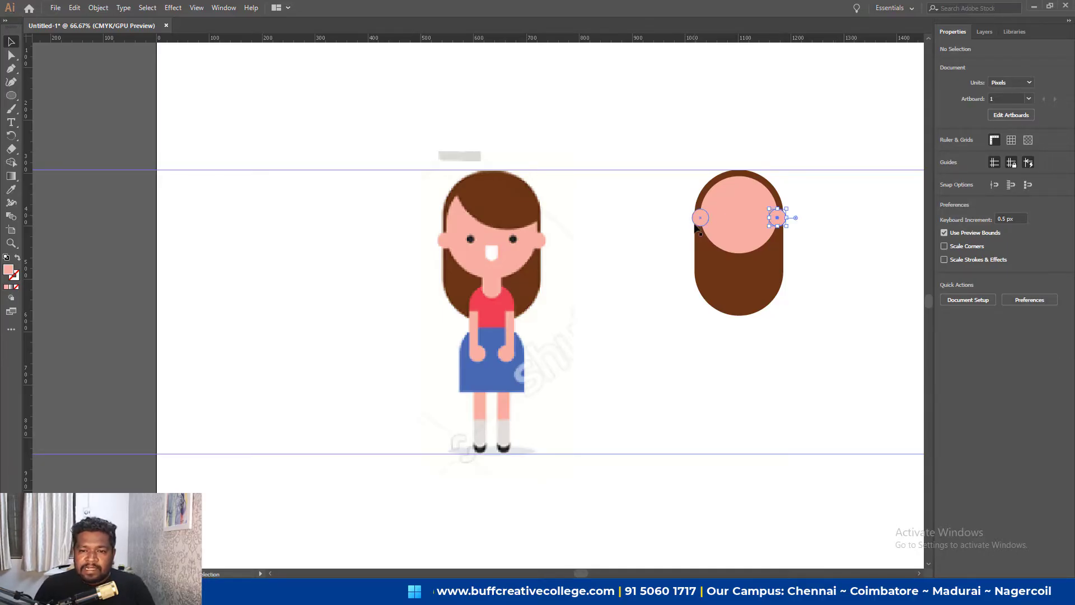
left_click(778, 217)
left_click(700, 217, "shift")
left_click(821, 251)
left_click_drag(829, 231, 783, 222)
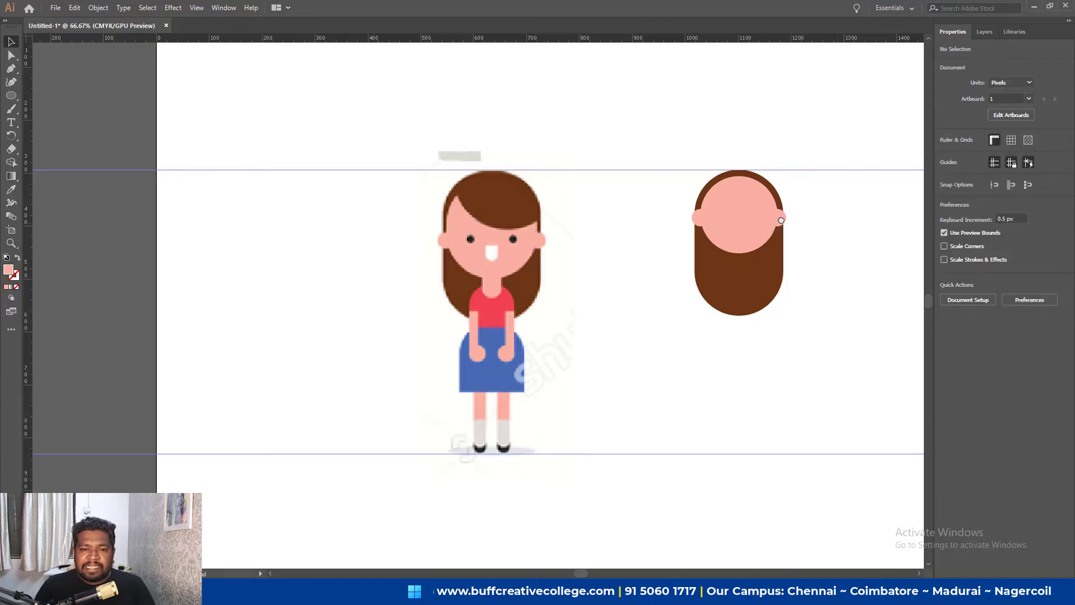
scroll(765, 219, "up", 1)
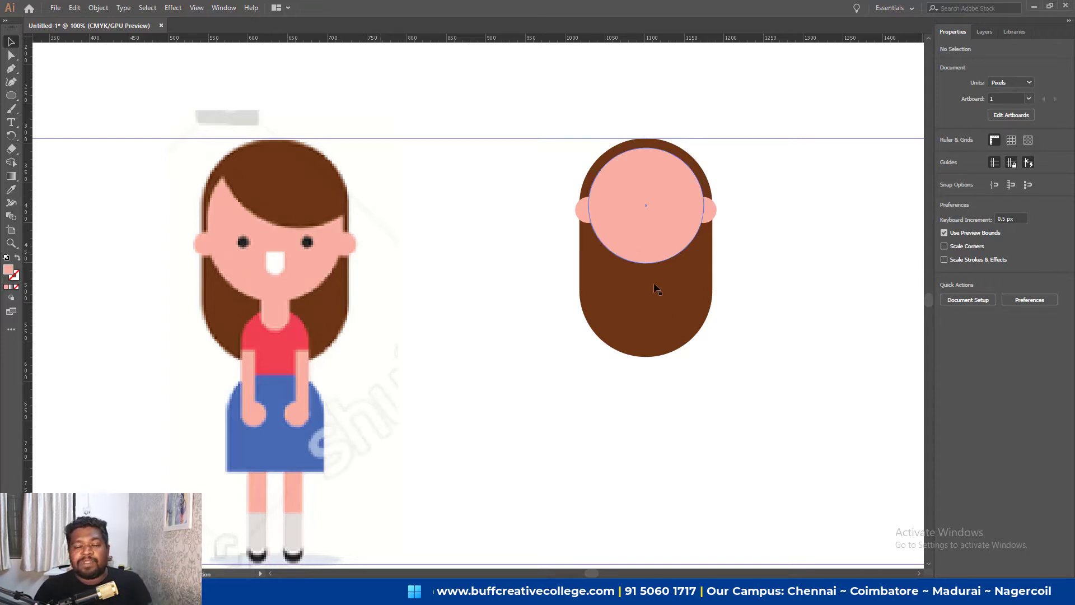
Bring the brown hair capsule to the front, over the face and ears.
left_click(678, 317)
left_click(827, 276)
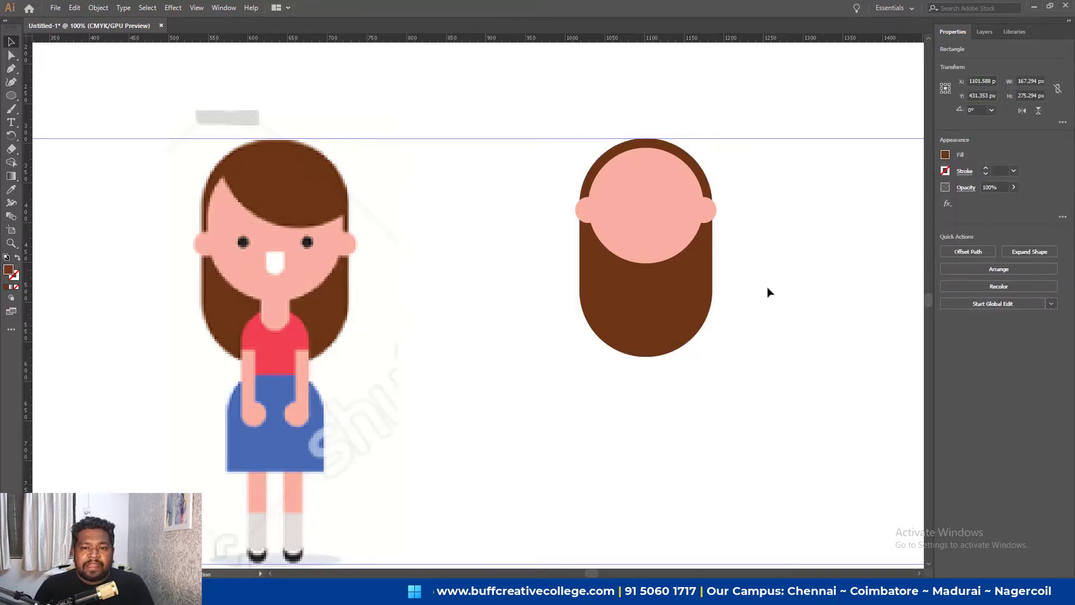
left_click(668, 329)
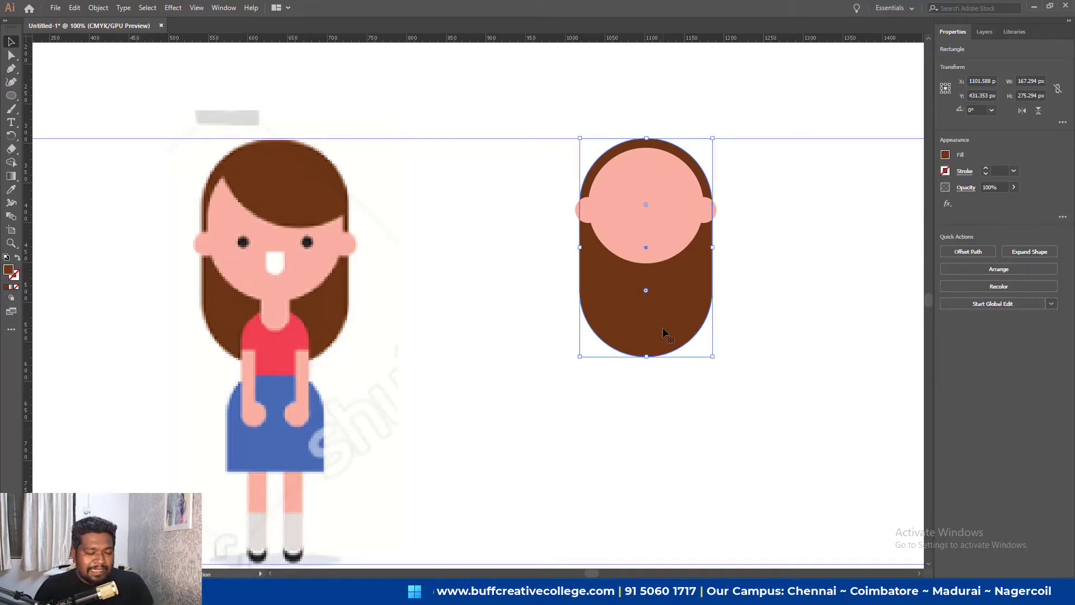
key("a")
key("ctrl+shift+bracketright")
key("v")
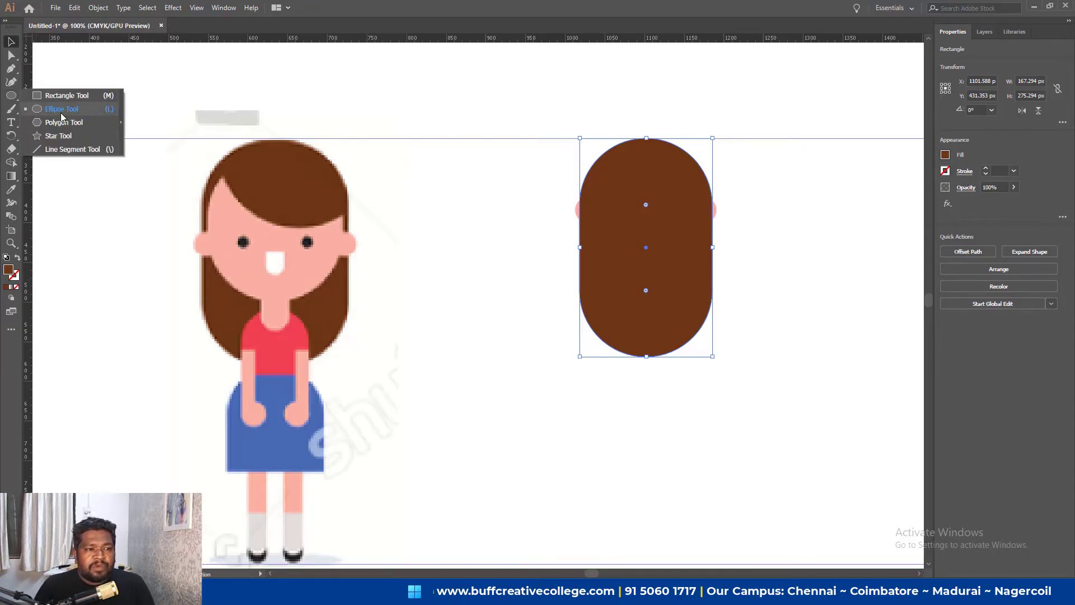
Draw a large circle and position it over the top of the hair, checking in Outline view.
left_click_drag(11, 95, 54, 122)
mouse_move(601, 105)
left_mouse_down()
mouse_move(648, 135)
mouse_move(753, 257)
left_mouse_up()
key("v")
mouse_move(736, 219)
left_mouse_down()
mouse_move(726, 193)
mouse_move(678, 192)
left_mouse_up()
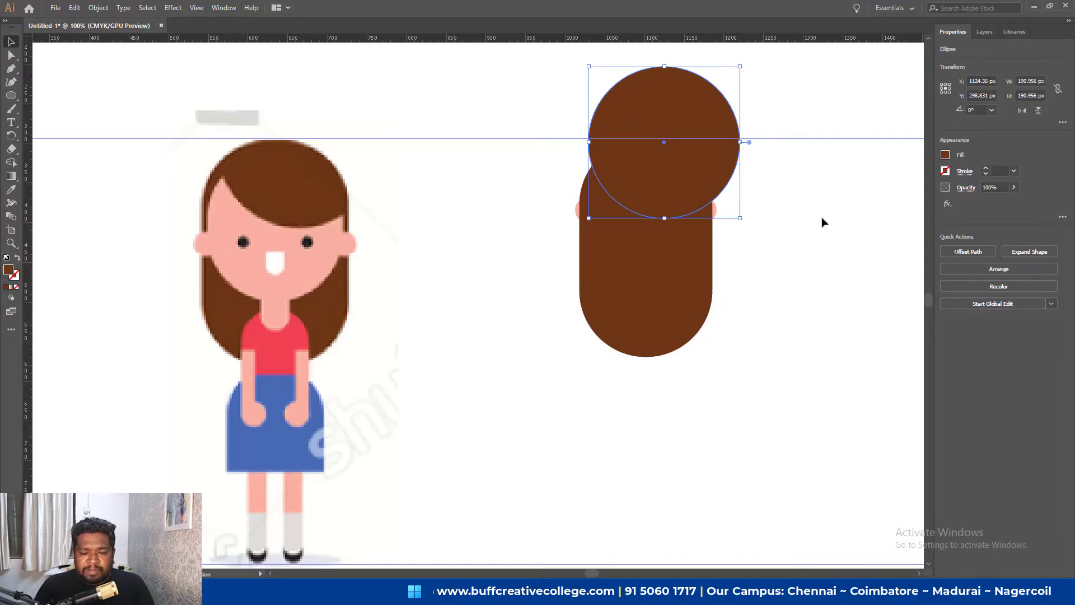
key("ctrl+y")
left_click(743, 204)
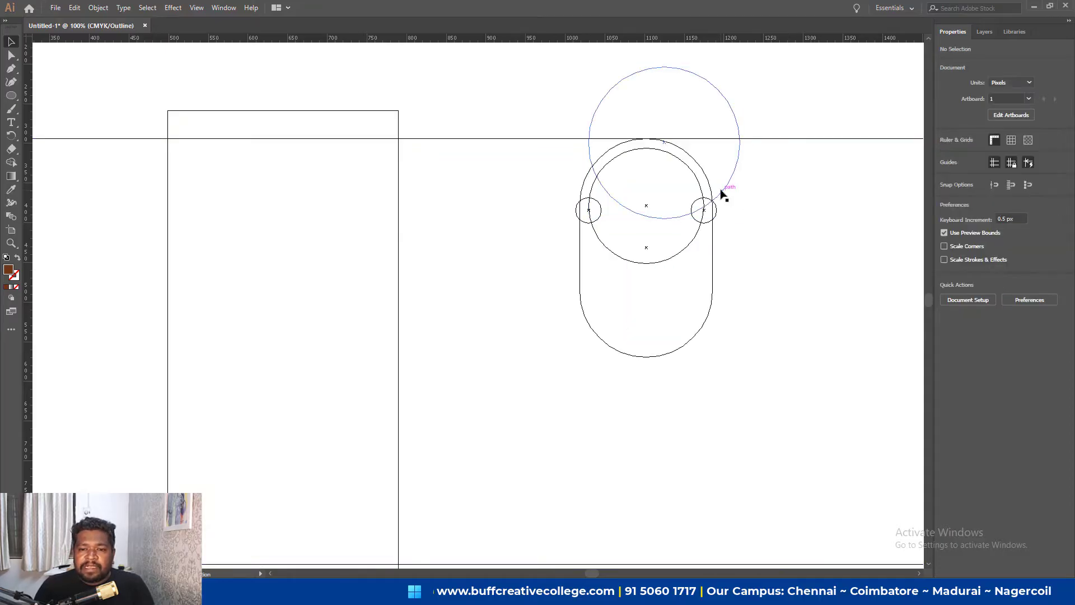
left_click(722, 194)
mouse_move(665, 220)
left_mouse_down()
mouse_move(665, 202)
mouse_move(708, 182)
left_mouse_up()
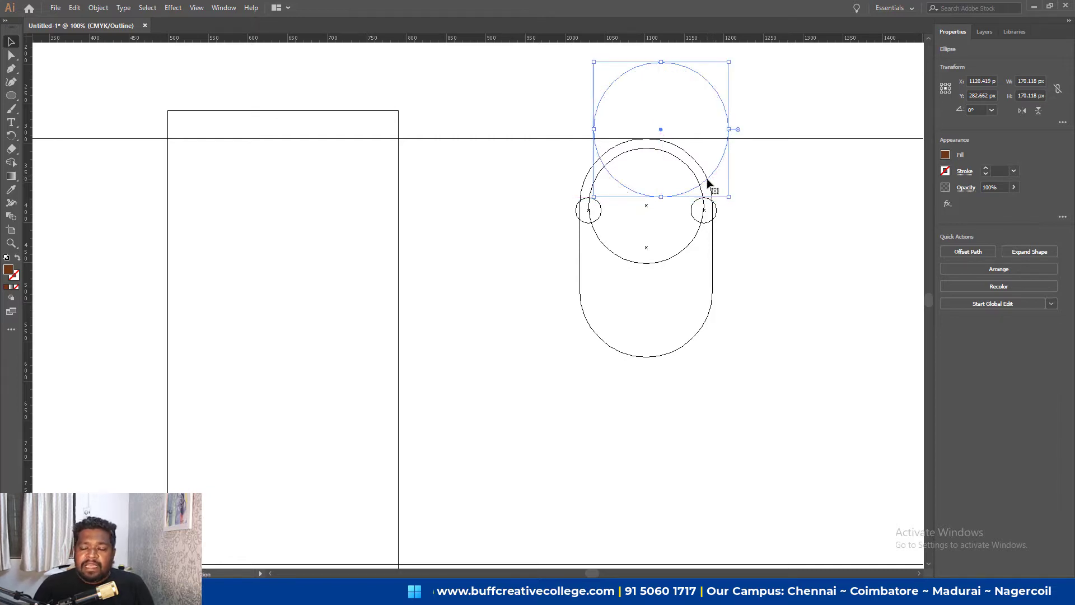
key("Up")
key("Up")
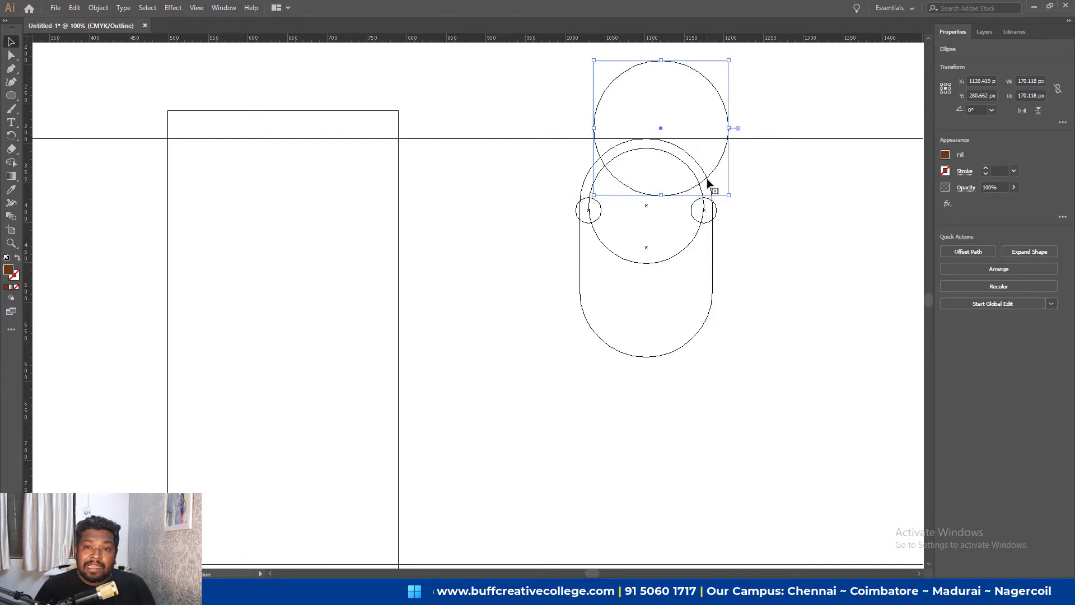
left_click_drag(709, 182, 709, 183)
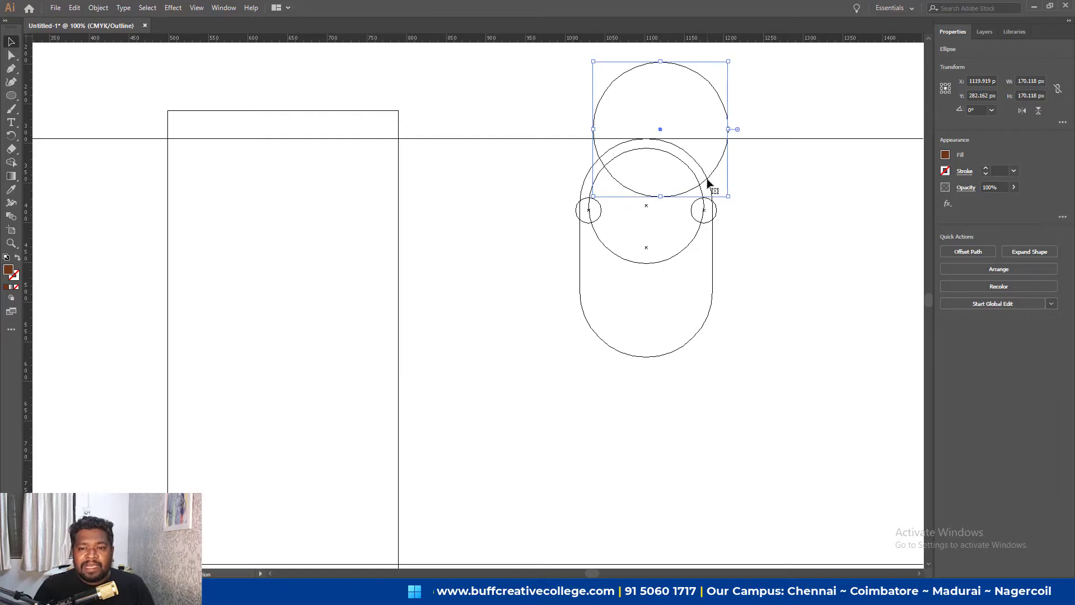
key("ctrl+y")
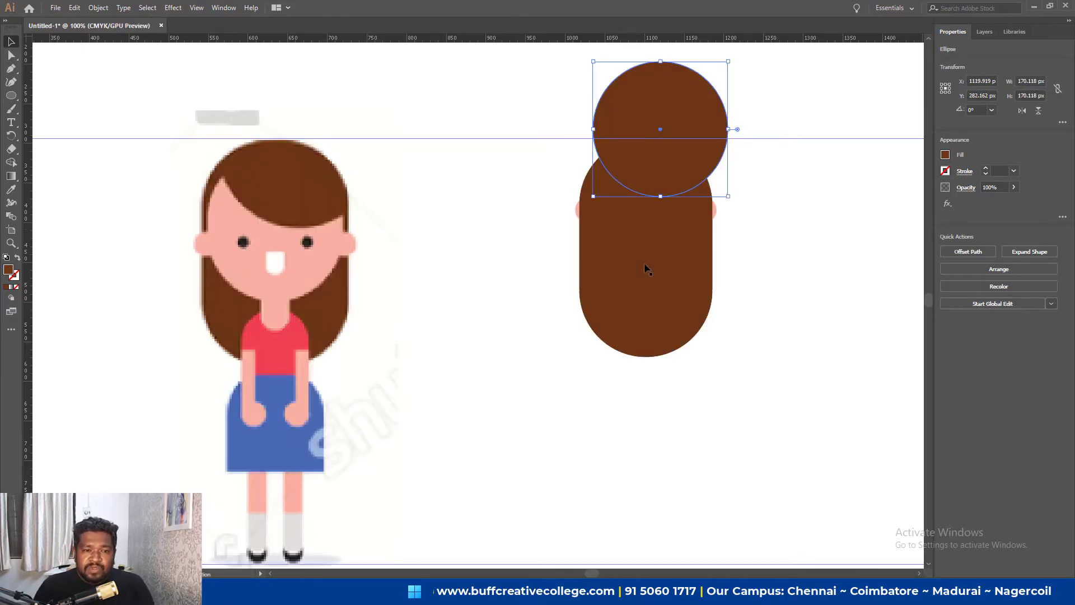
Try intersecting the circle with the hair, then undo it.
left_click(693, 302, "shift")
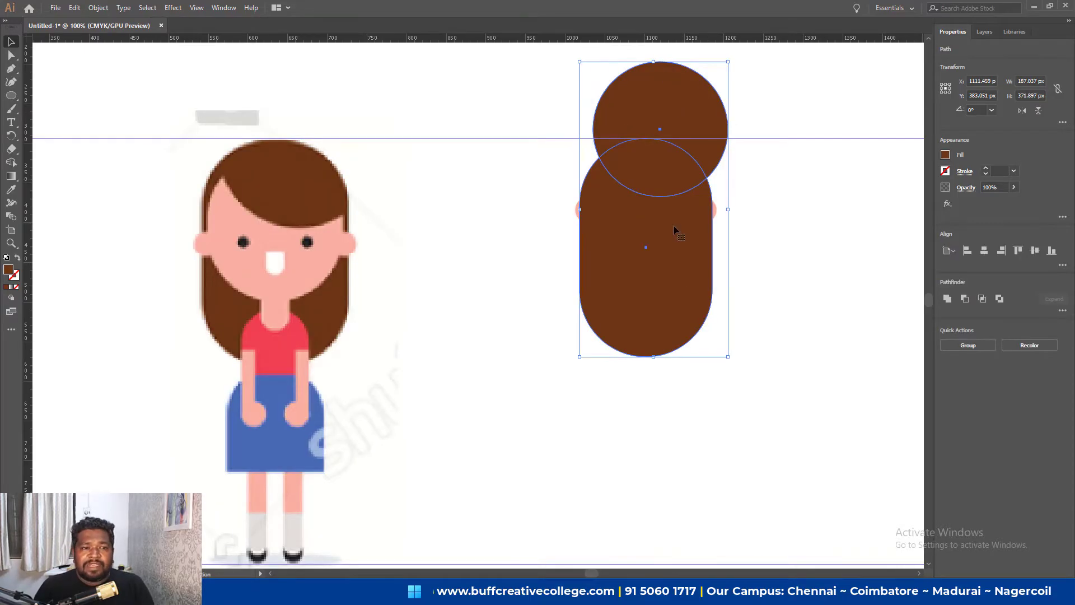
left_click(982, 299)
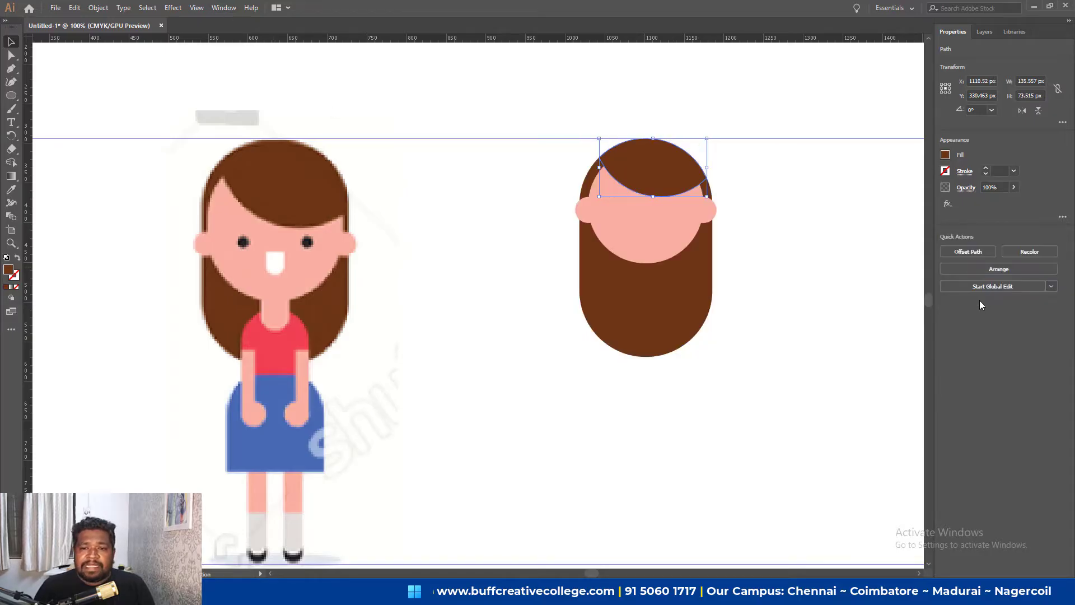
left_click(821, 258)
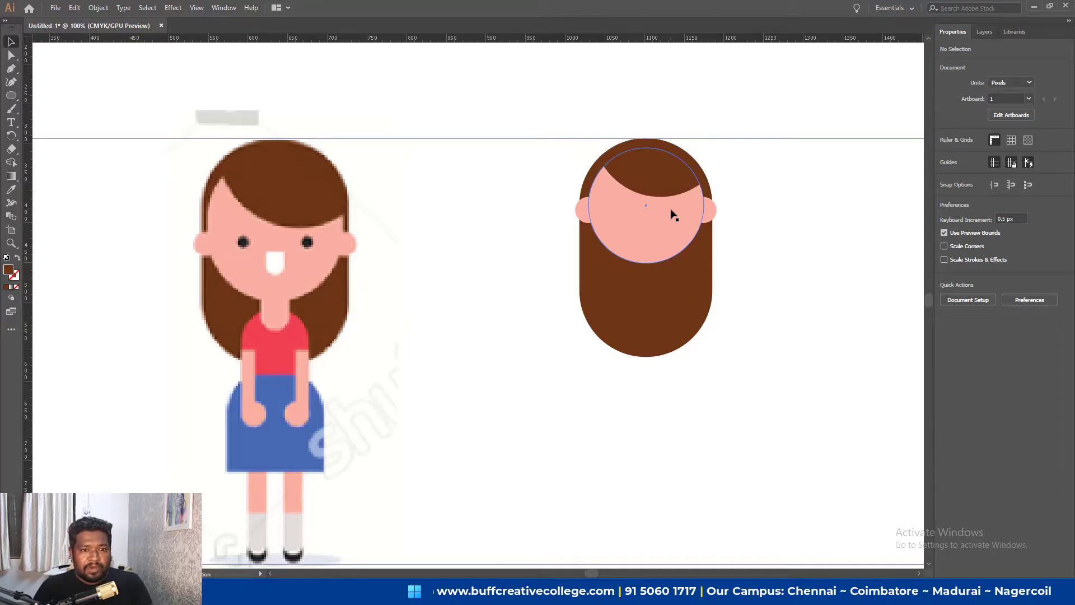
key("ctrl+z")
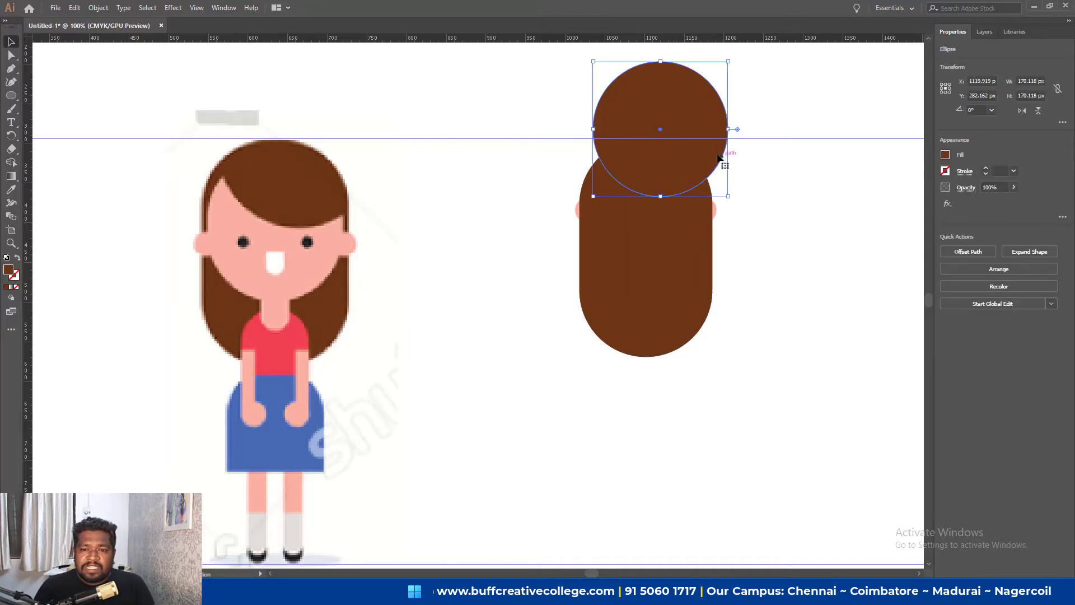
Fine-tune the circle's position and subtract it from the hair with Minus Front.
left_click_drag(719, 159, 721, 172)
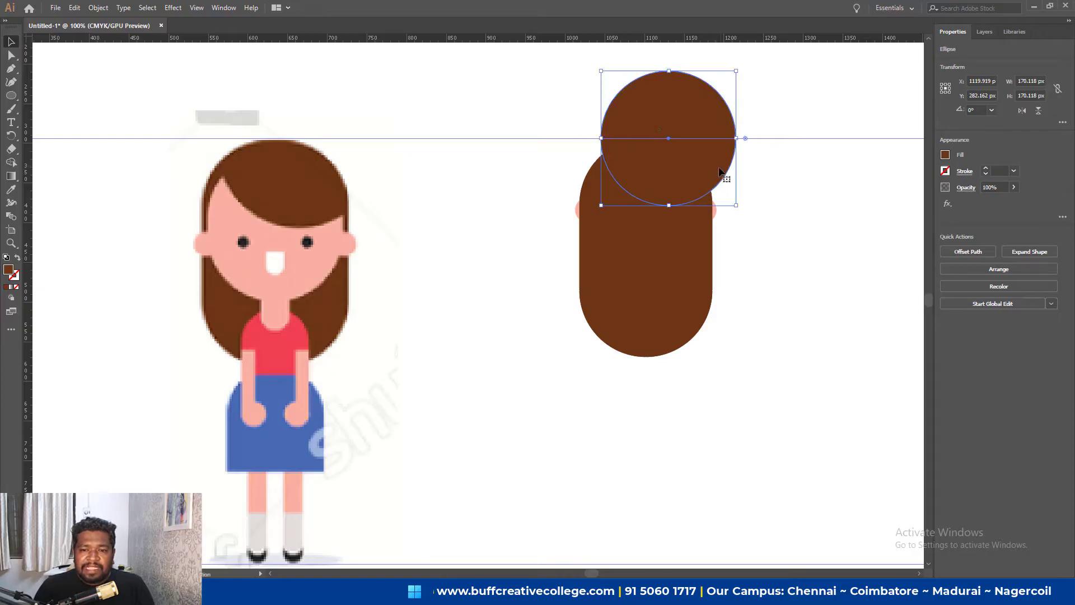
key("ctrl+y")
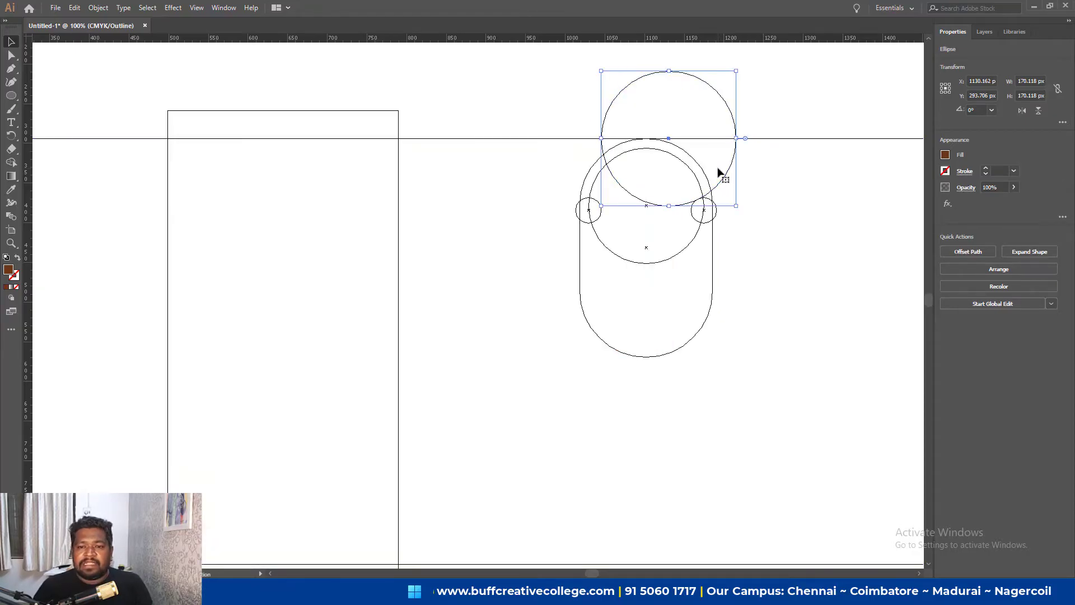
key("ctrl+y")
key("Up")
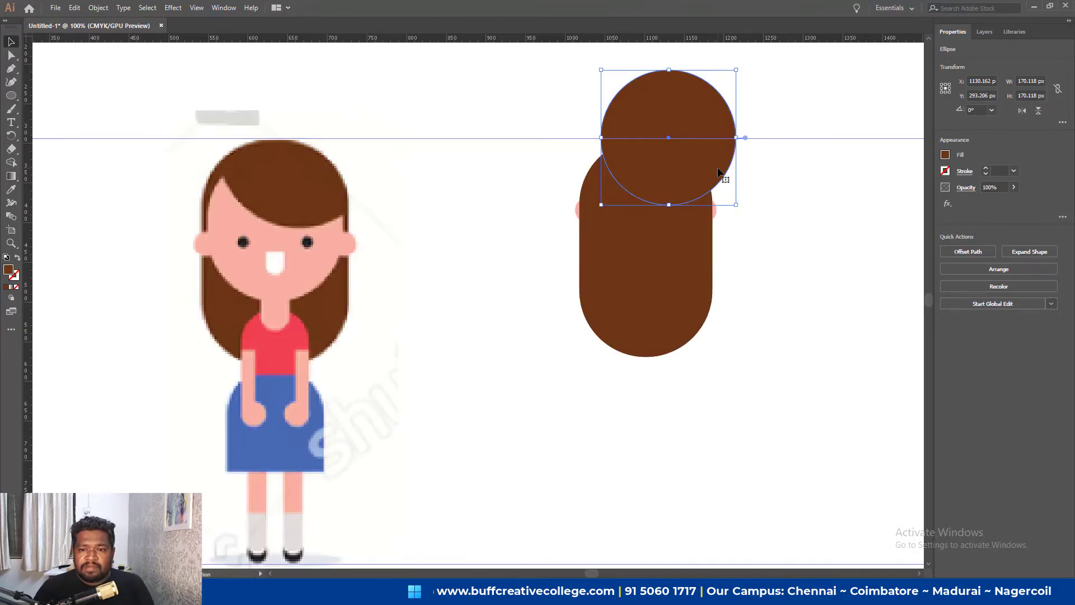
key("ctrl+y")
key("Up")
key("Up")
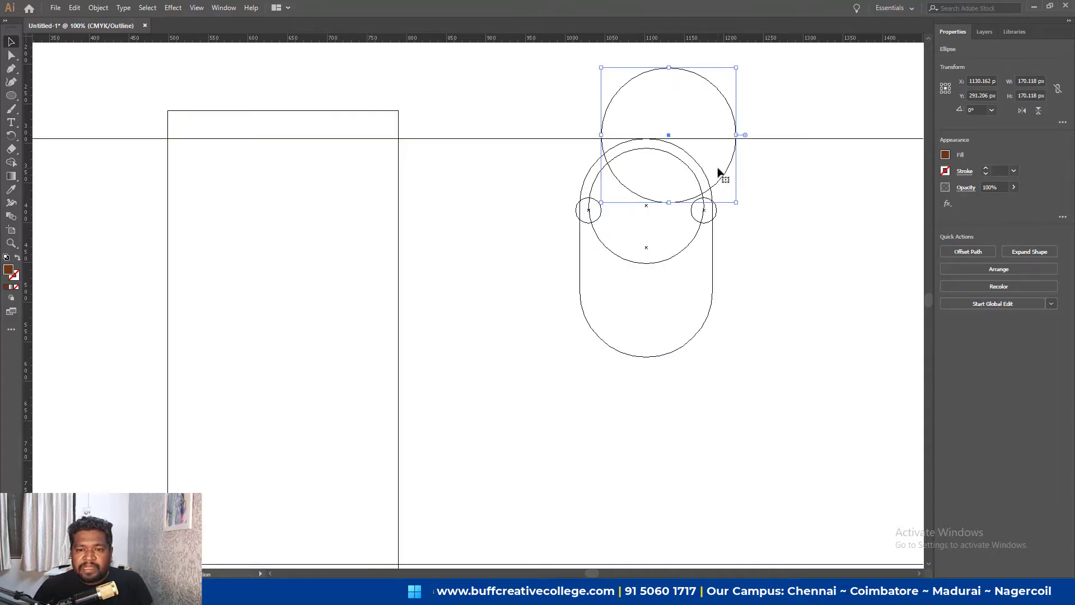
key("Up")
key("Up")
key("Up")
key("Up")
key("Up")
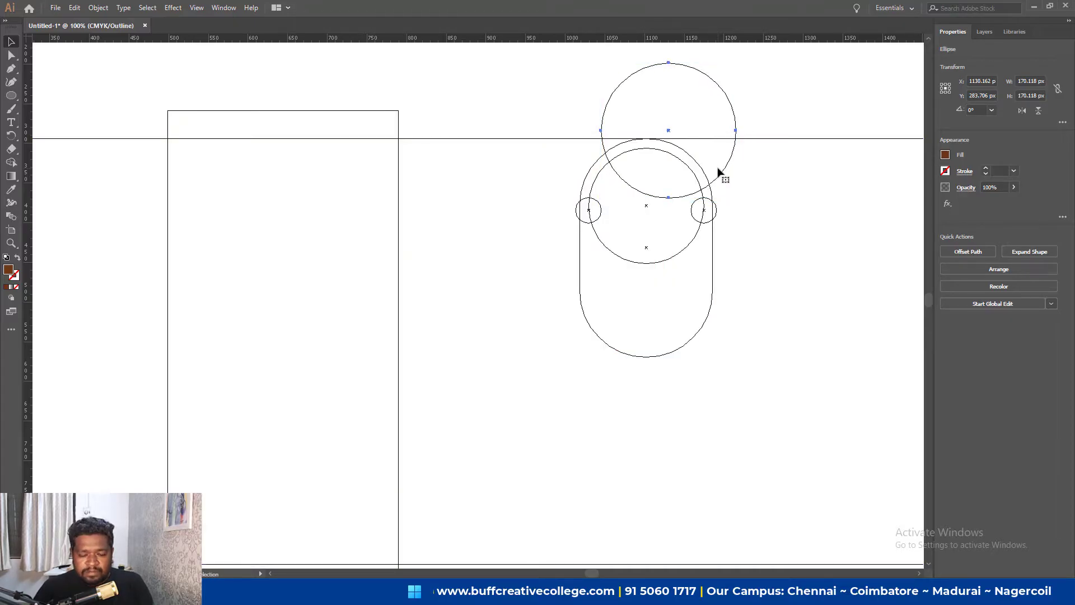
key("ctrl+y")
left_click(656, 286, "shift")
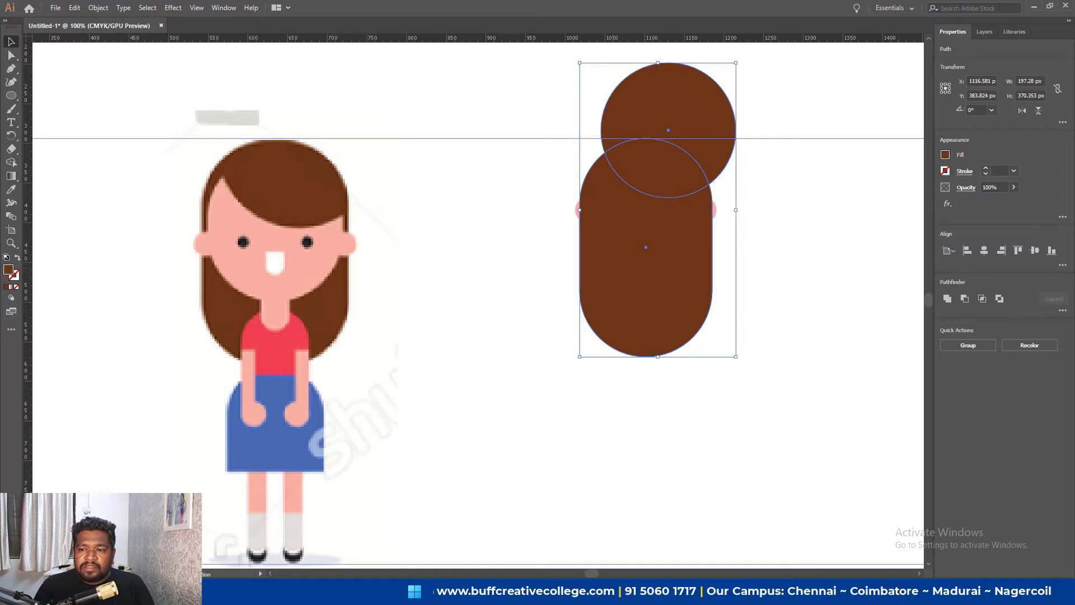
left_click(981, 302)
left_click(733, 279)
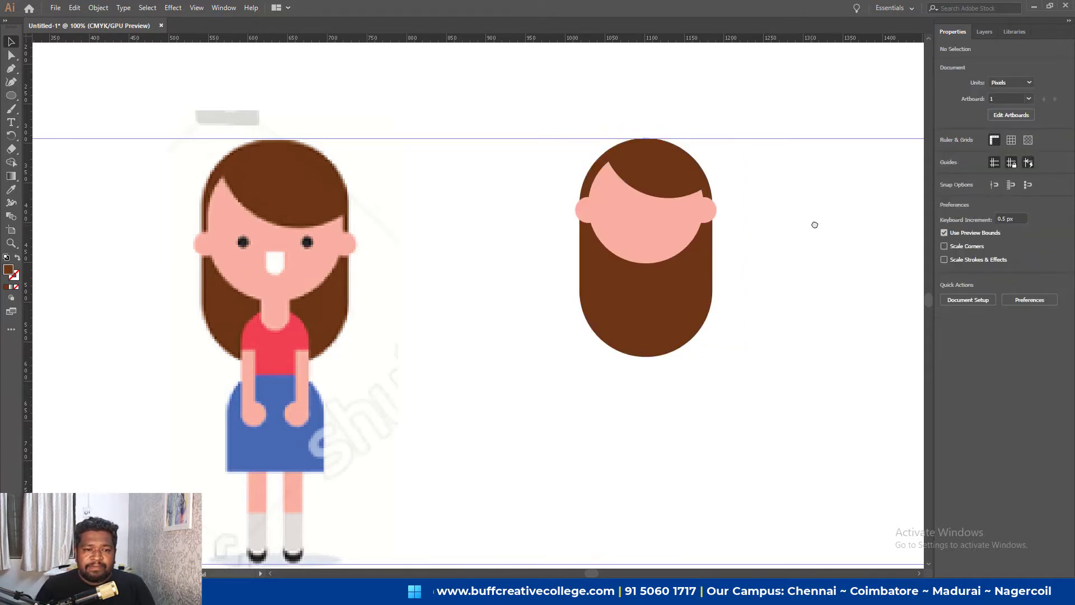
Draw a small black eye circle and duplicate it to the left as the second eye.
key("o")
key("l")
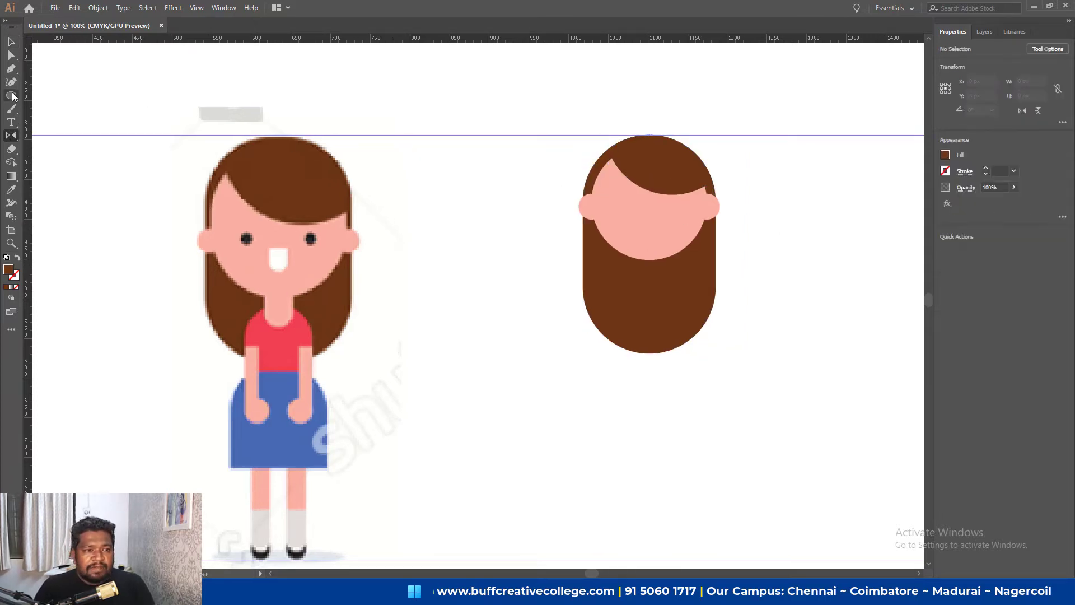
left_click_drag(671, 207, 678, 212)
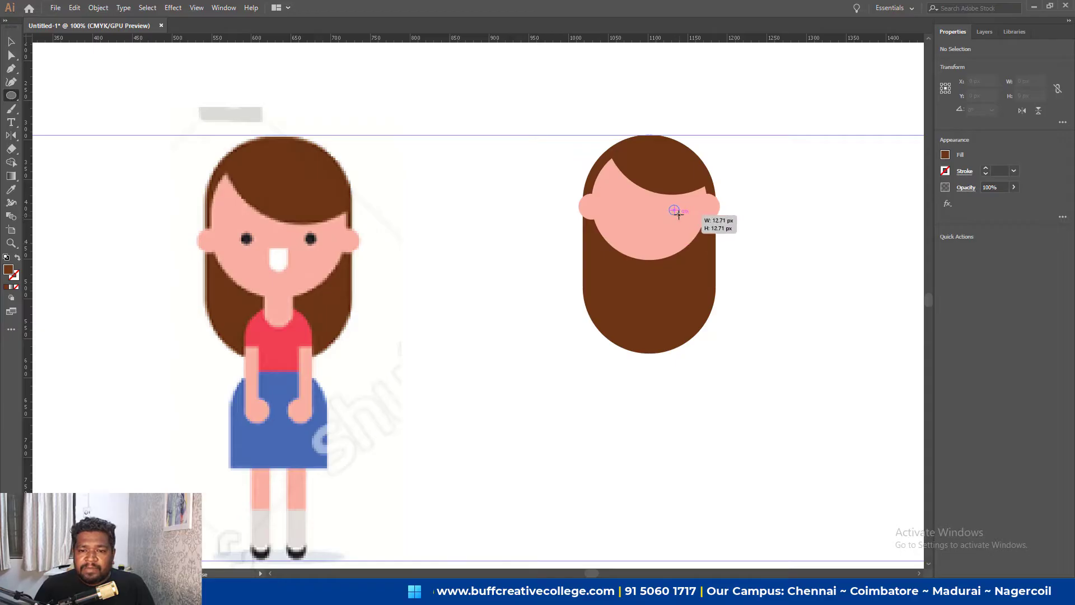
key("v")
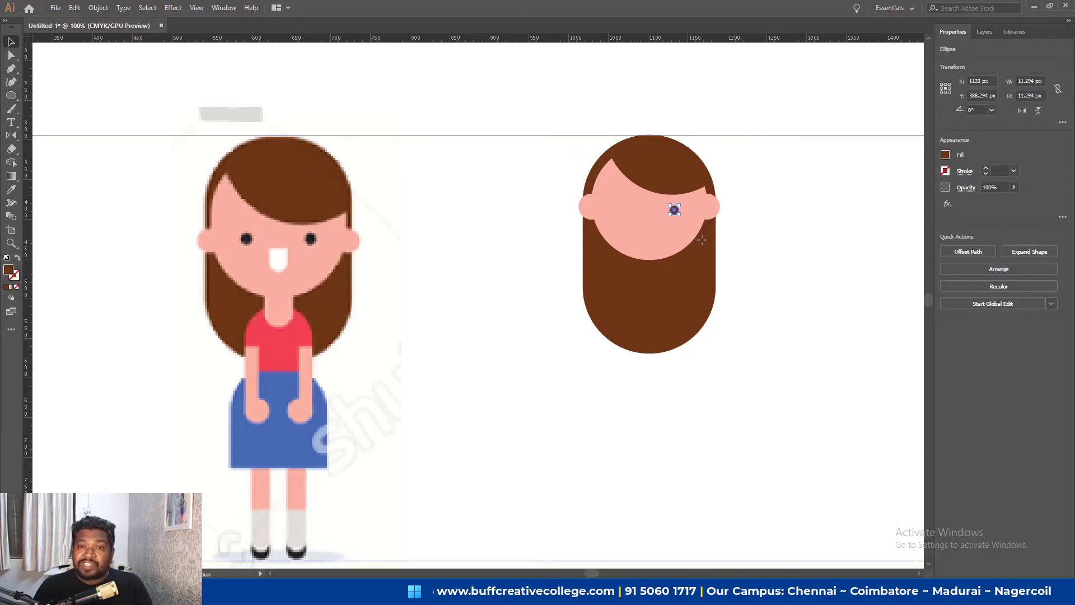
left_click(946, 154)
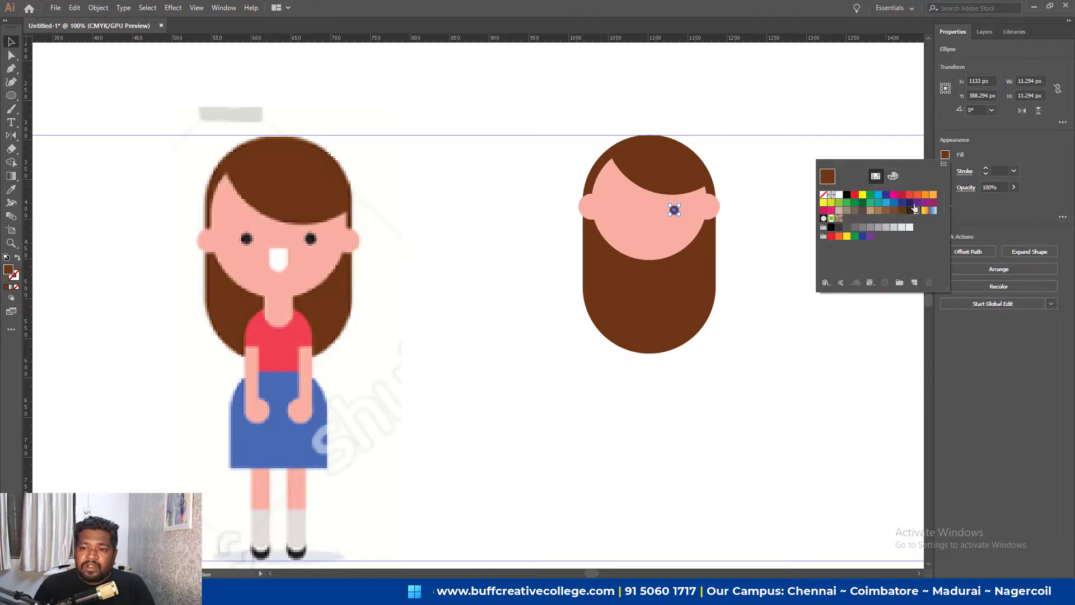
left_click(847, 195)
left_click(753, 221)
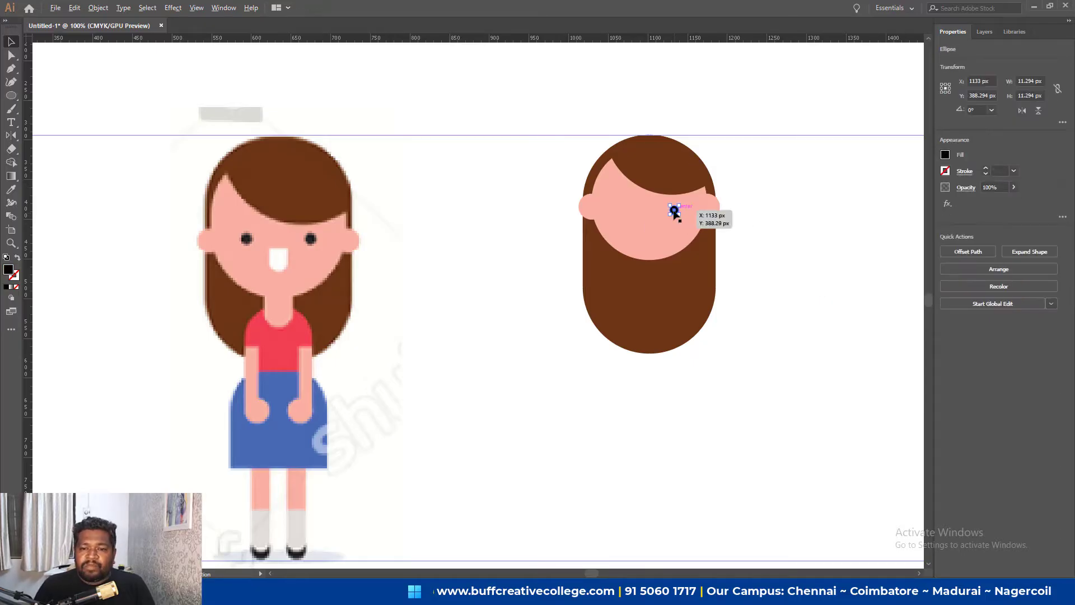
left_click_drag(674, 211, 624, 215)
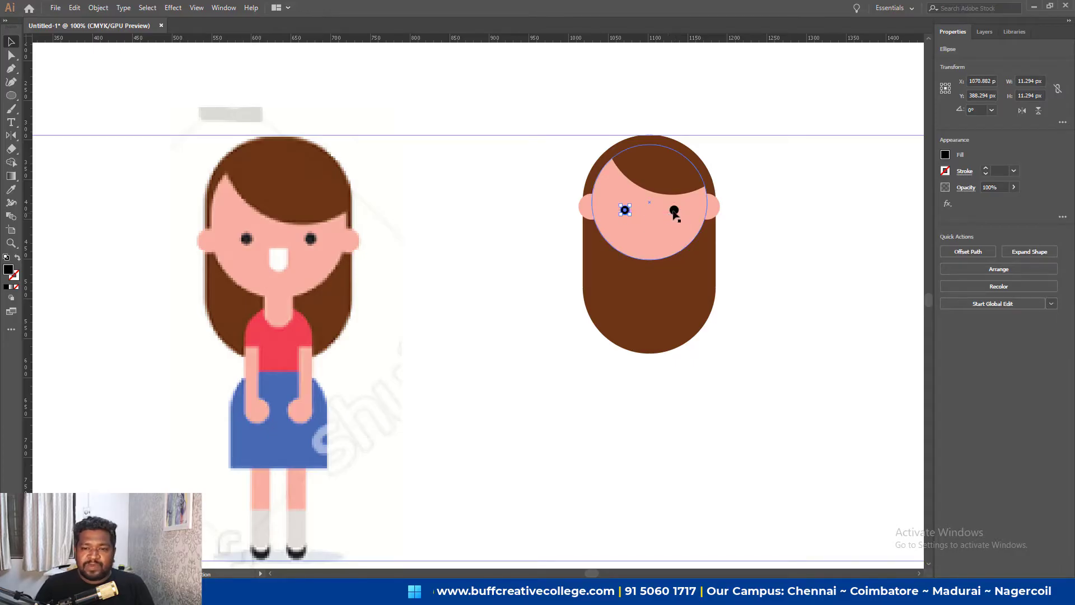
Group the two eyes and centre them on the face circle.
left_click(674, 211, "shift")
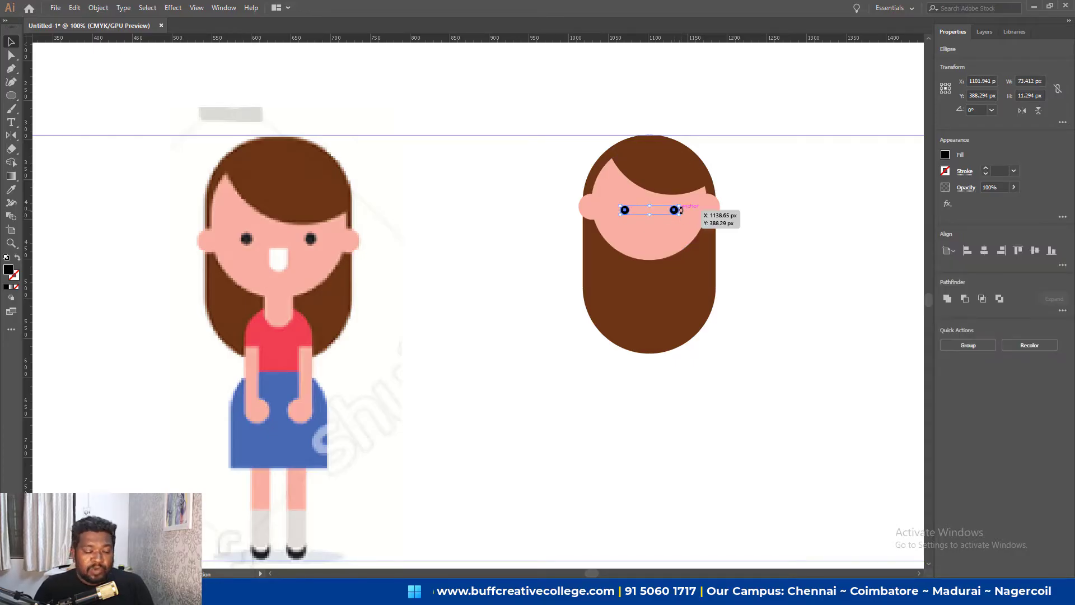
key("ctrl+g")
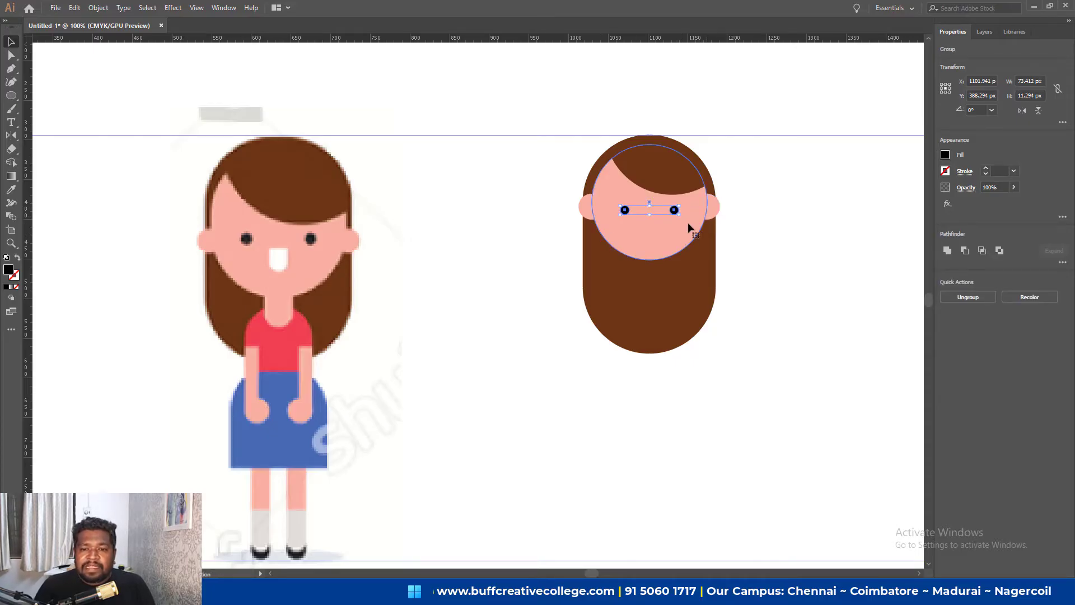
left_click(690, 227, "shift")
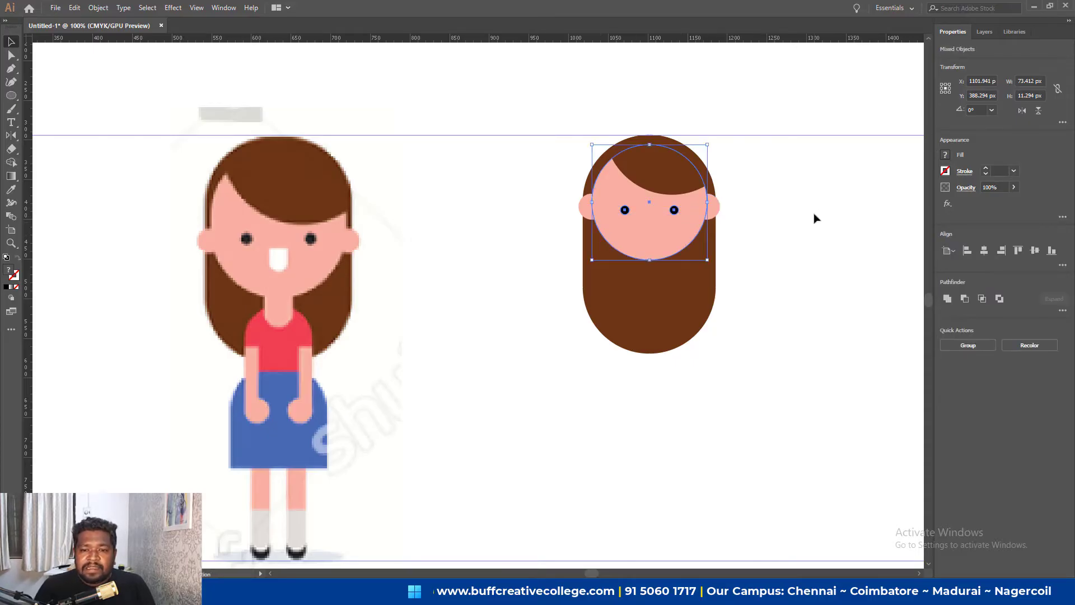
left_click(682, 241)
left_click(845, 212)
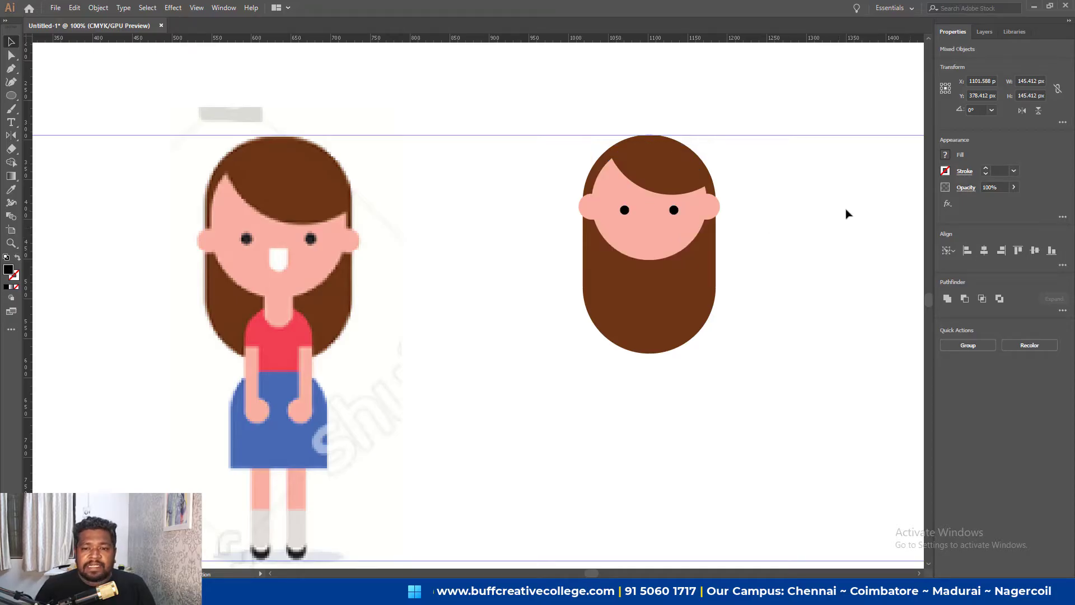
left_click(676, 221)
left_click(663, 243, "shift")
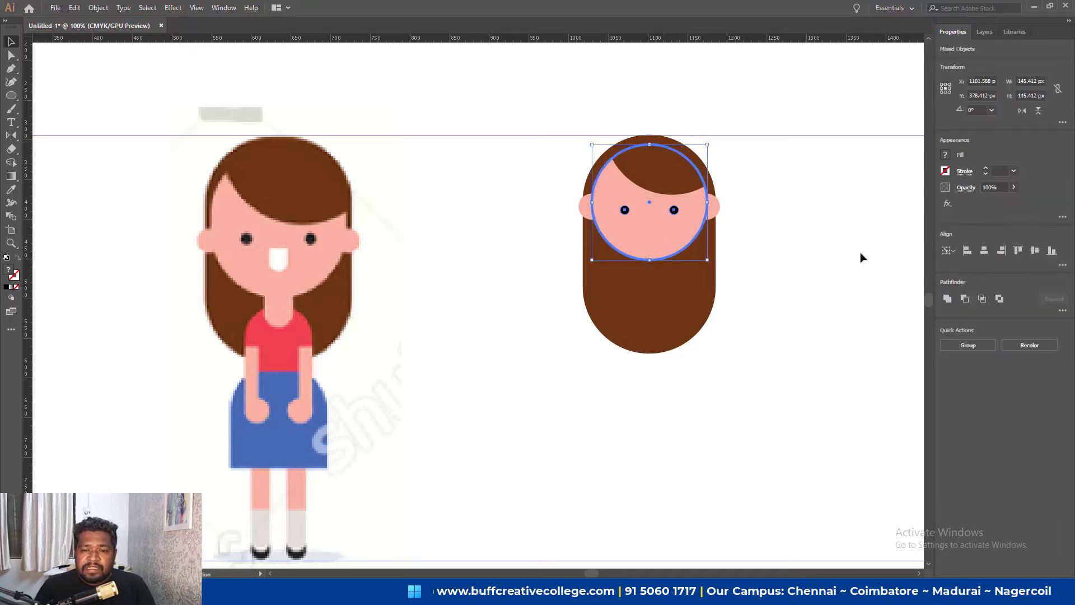
Draw a small mouth rectangle below the eyes, centre it on the face, and fill it white.
left_click(828, 229)
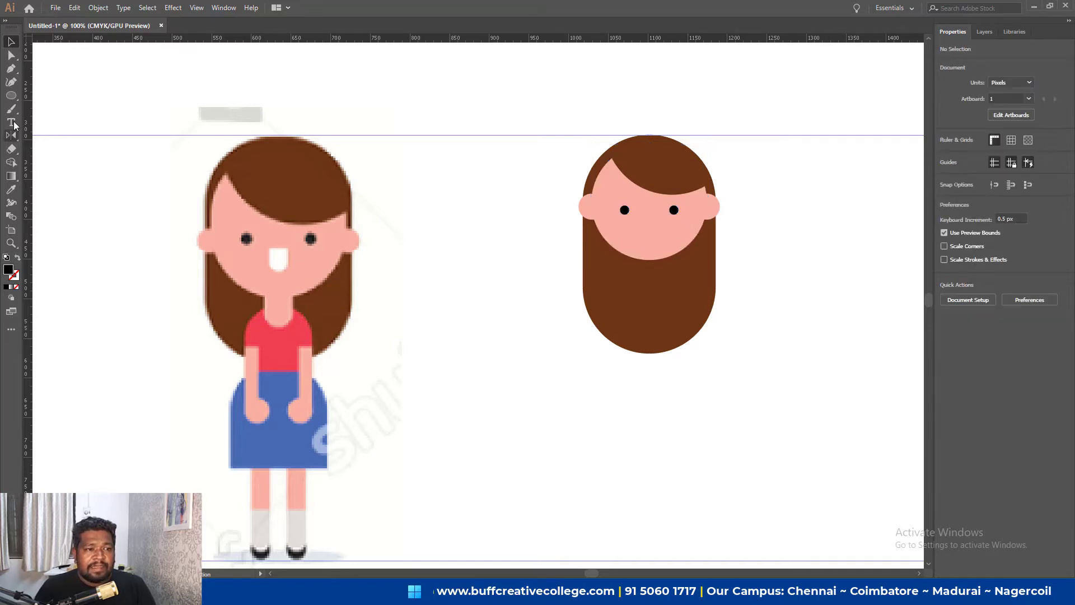
key("m")
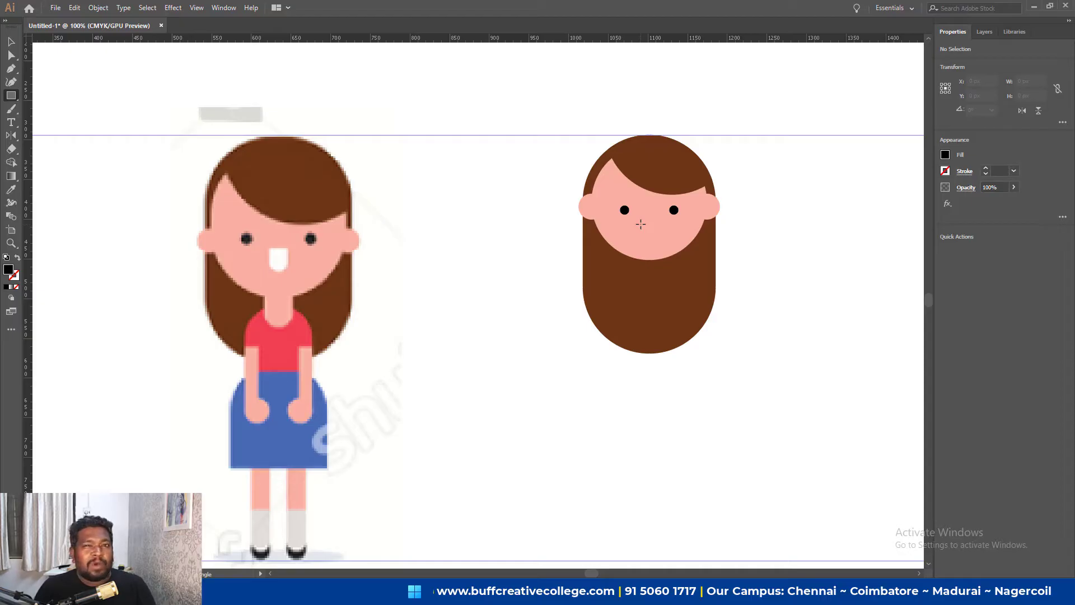
left_click_drag(642, 225, 660, 244)
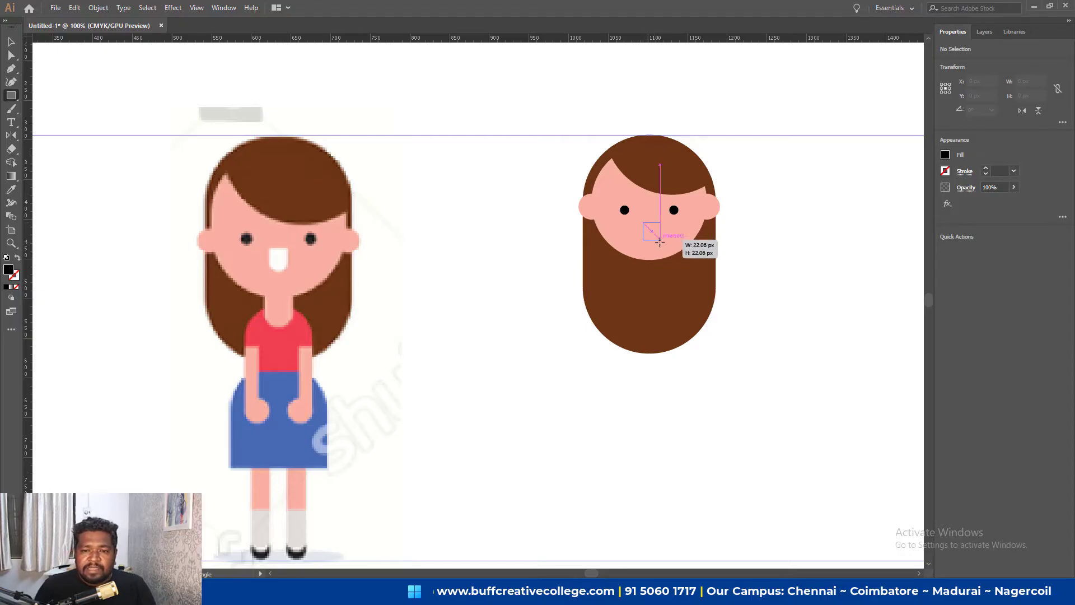
key("v")
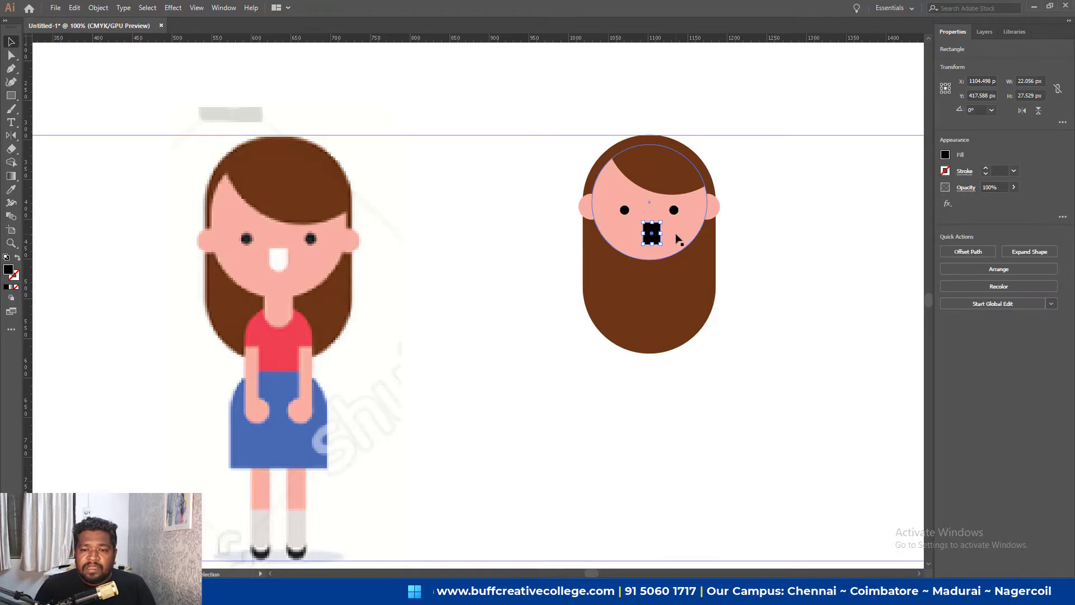
left_click(677, 235, "shift")
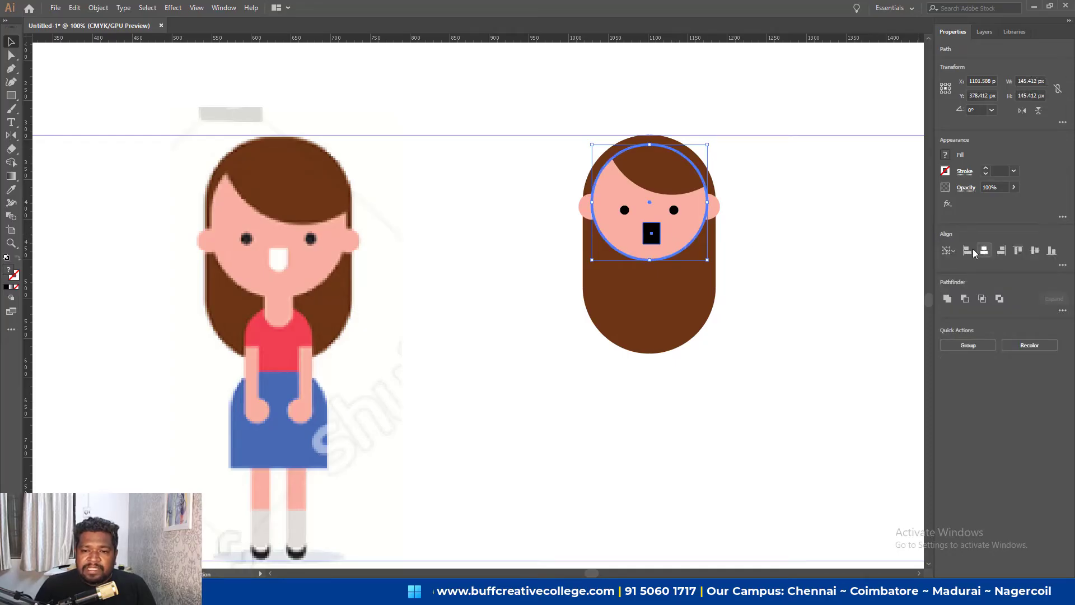
left_click(984, 251)
left_click(821, 252)
left_click(644, 236)
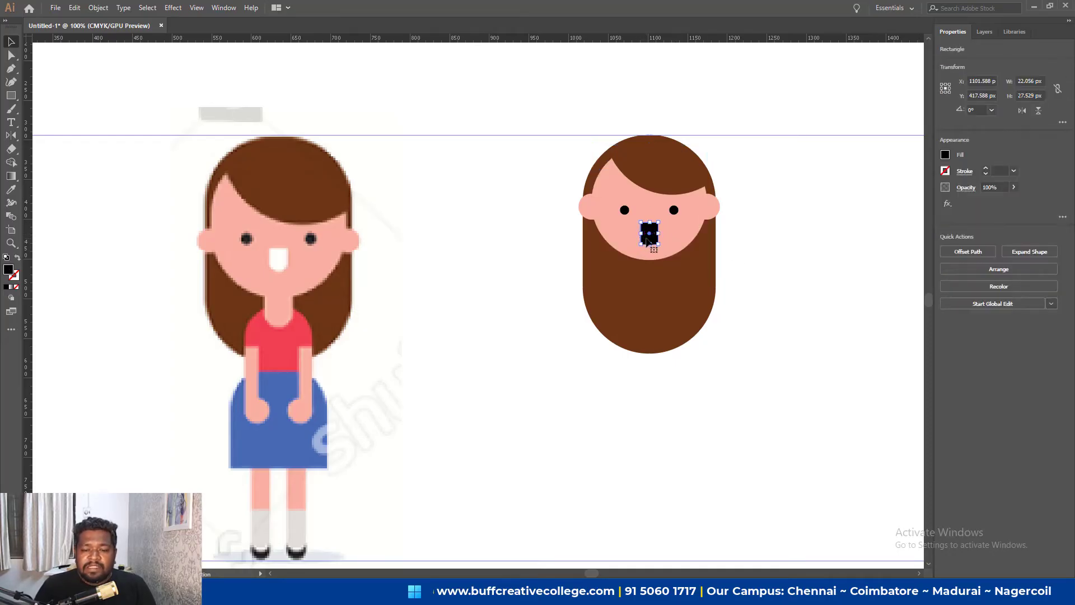
key("i")
left_click(279, 255)
Try rounding the mouth's corners, then a 30 px bottom-right radius, undoing both.
key("v")
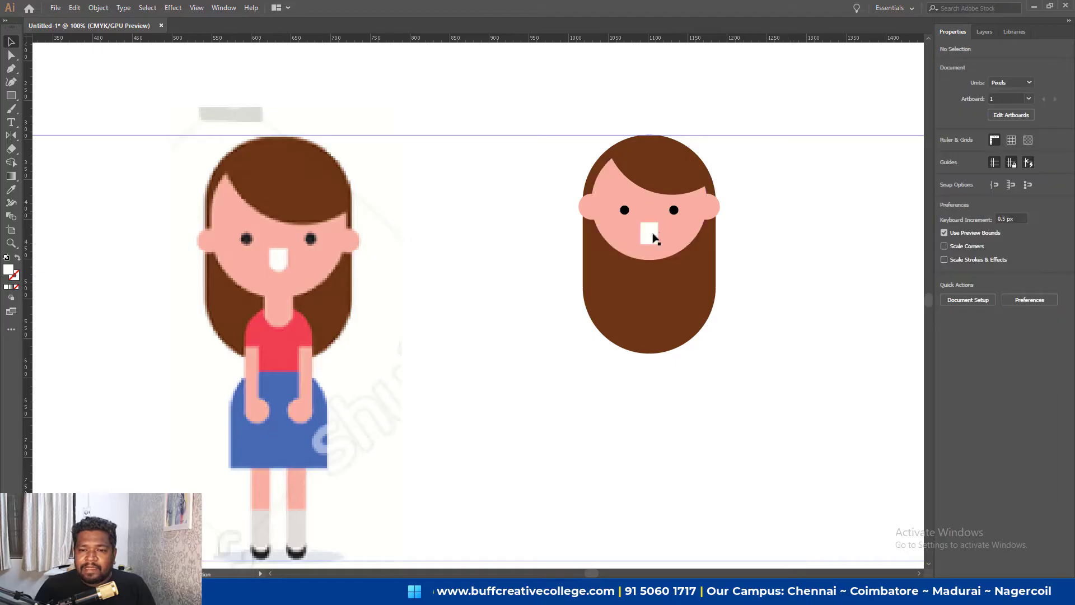
scroll(650, 238, "up", 4)
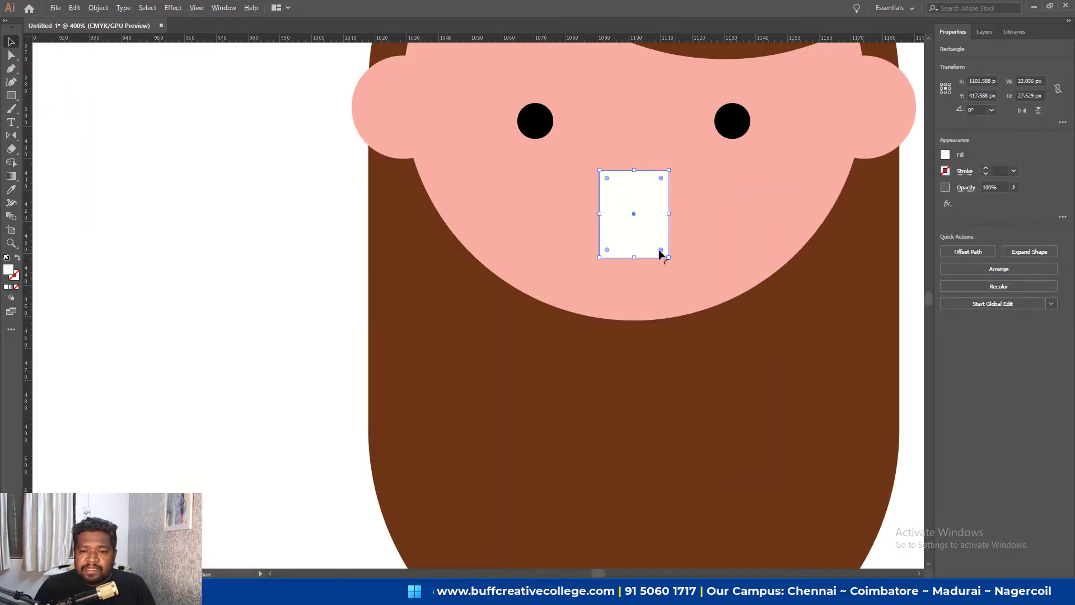
left_click_drag(661, 253, 653, 241)
key("ctrl+z")
key("ctrl+z")
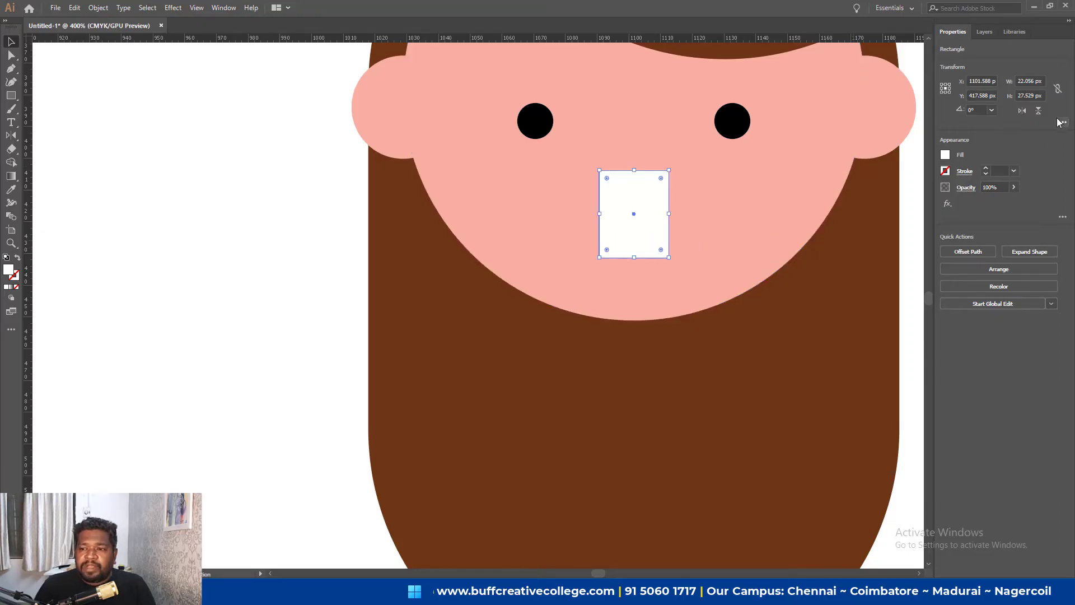
left_click(1063, 122)
left_click(1001, 181)
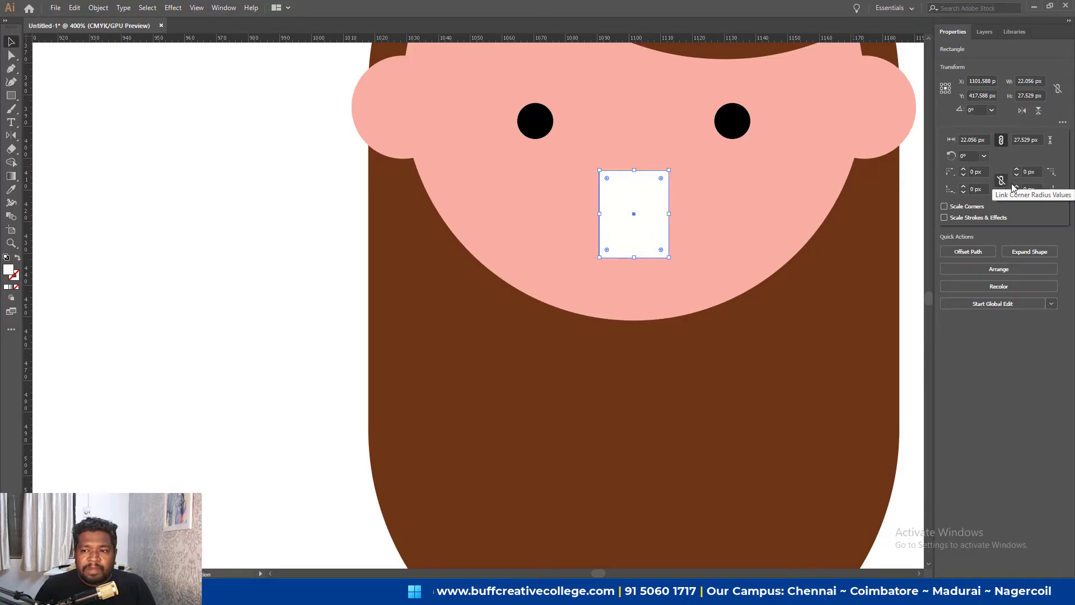
left_click(1029, 189)
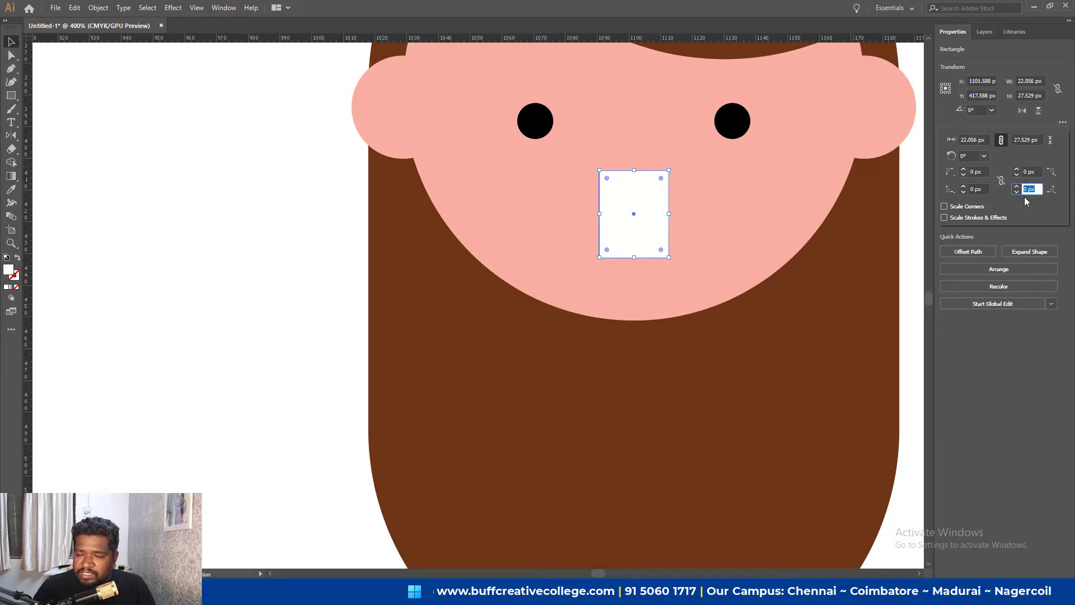
type("30")
key("Return")
key("ctrl+z")
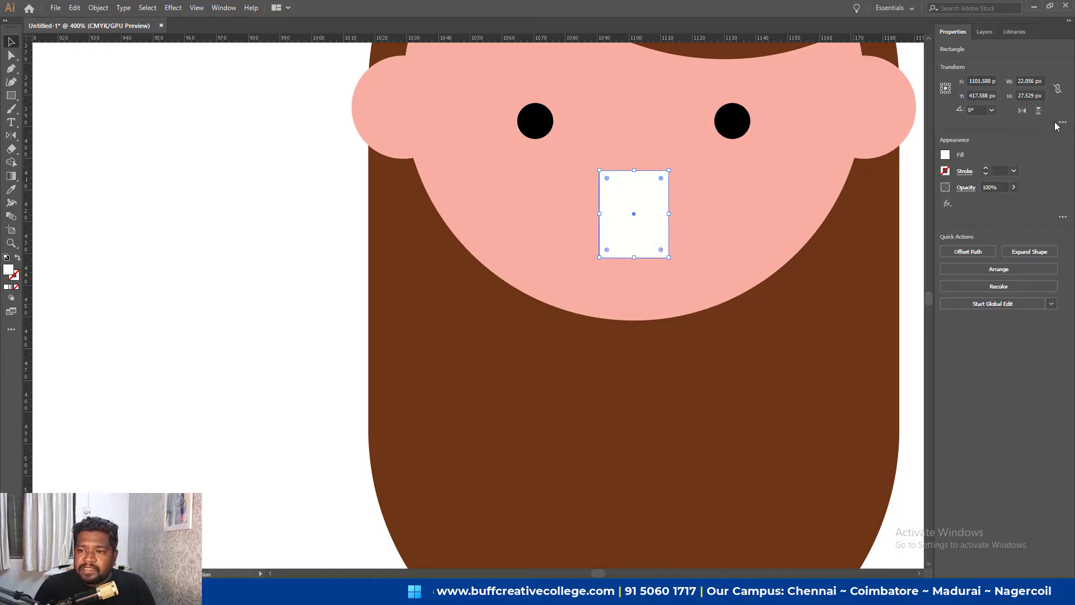
Set the mouth's bottom-right corner radius to 10 px.
left_click(1062, 122)
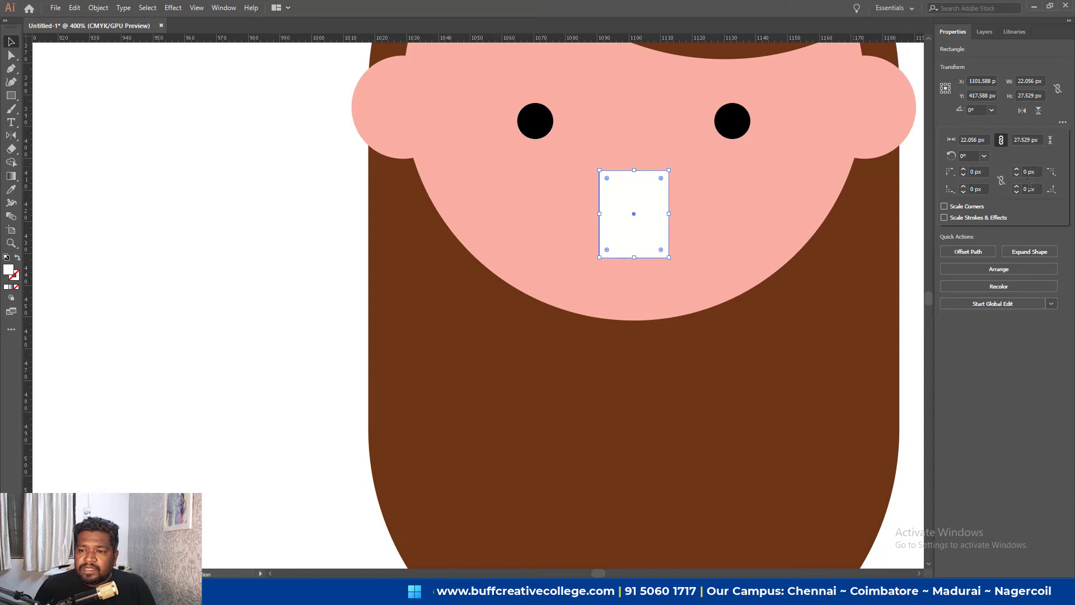
left_click(1029, 188)
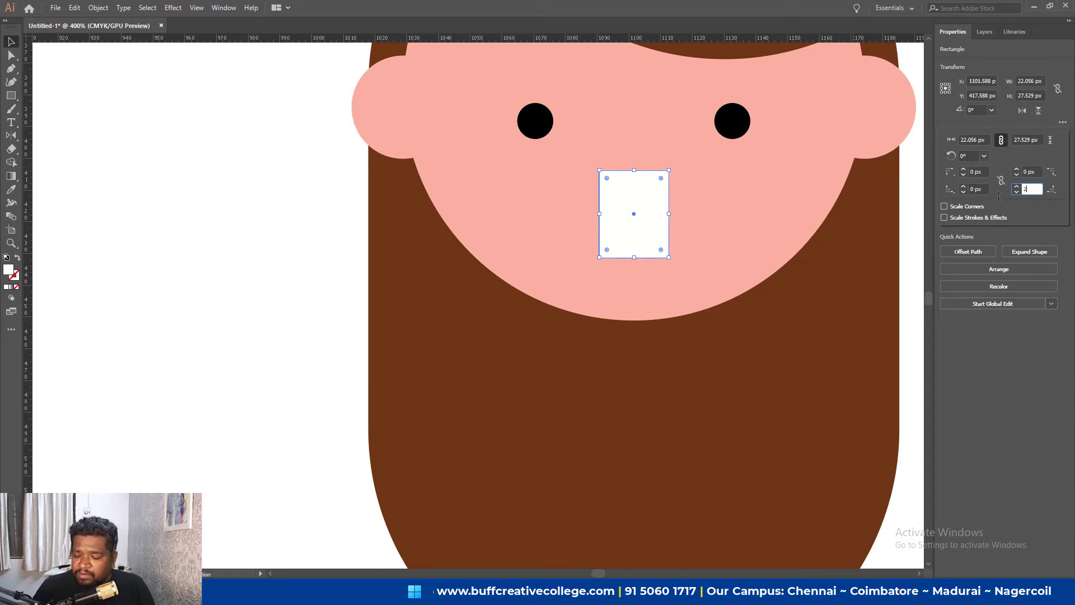
type("0")
key("Return")
key("ctrl+z")
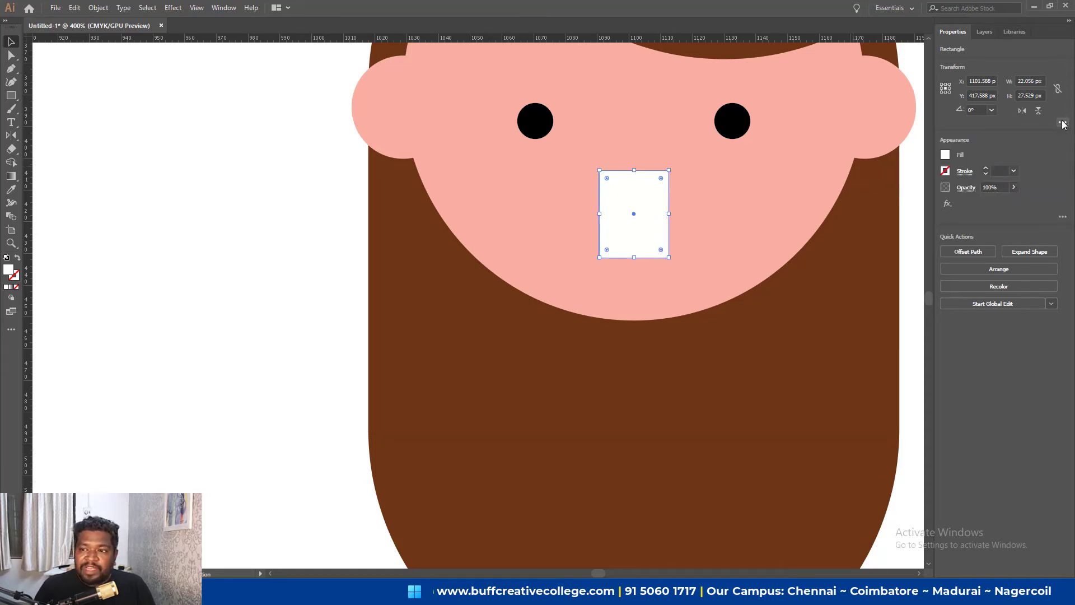
left_click(1062, 122)
left_click(1031, 190)
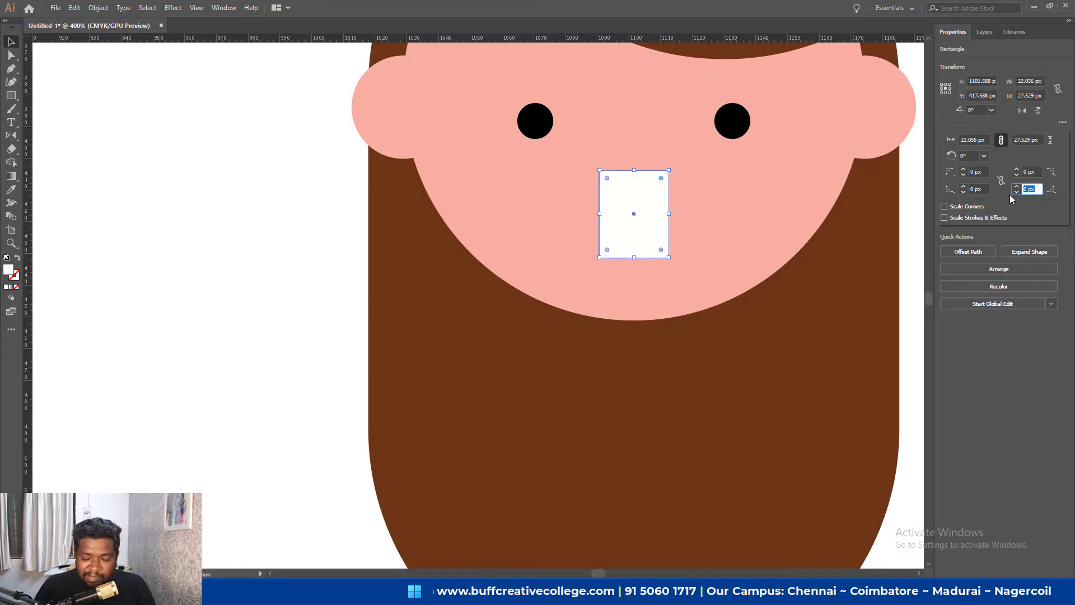
type("10")
key("Return")
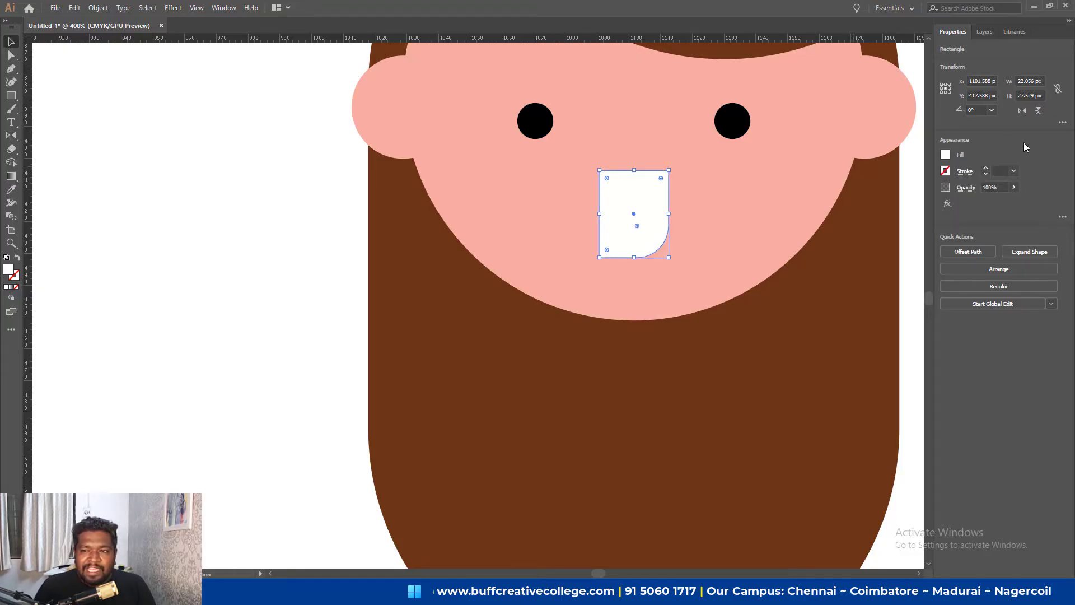
Set the mouth's bottom-left corner radius to 10 px as well.
left_click(1063, 122)
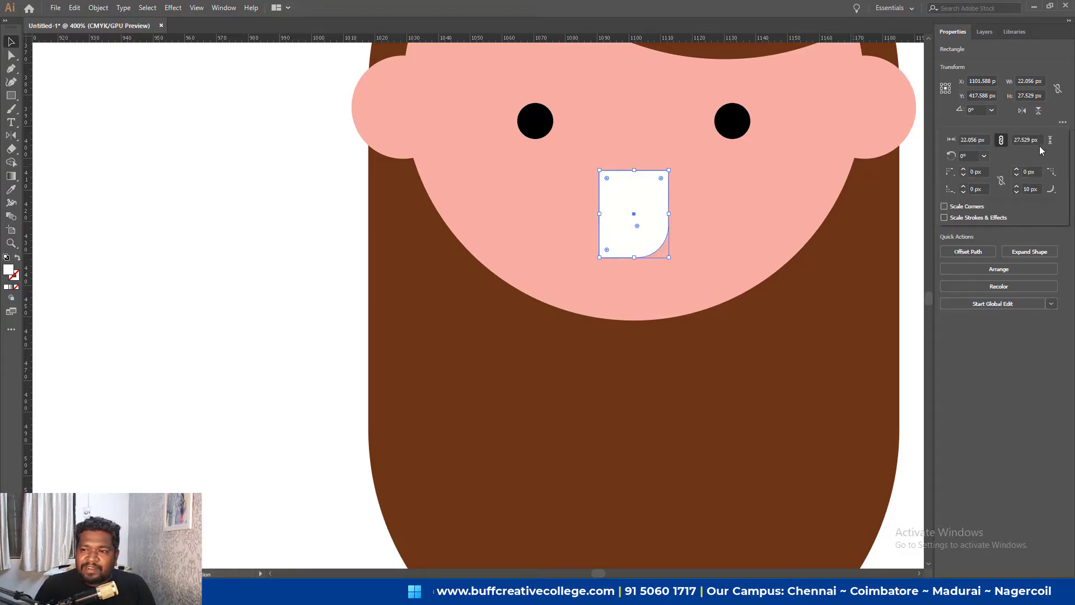
left_click(975, 189)
type("10")
key("Return")
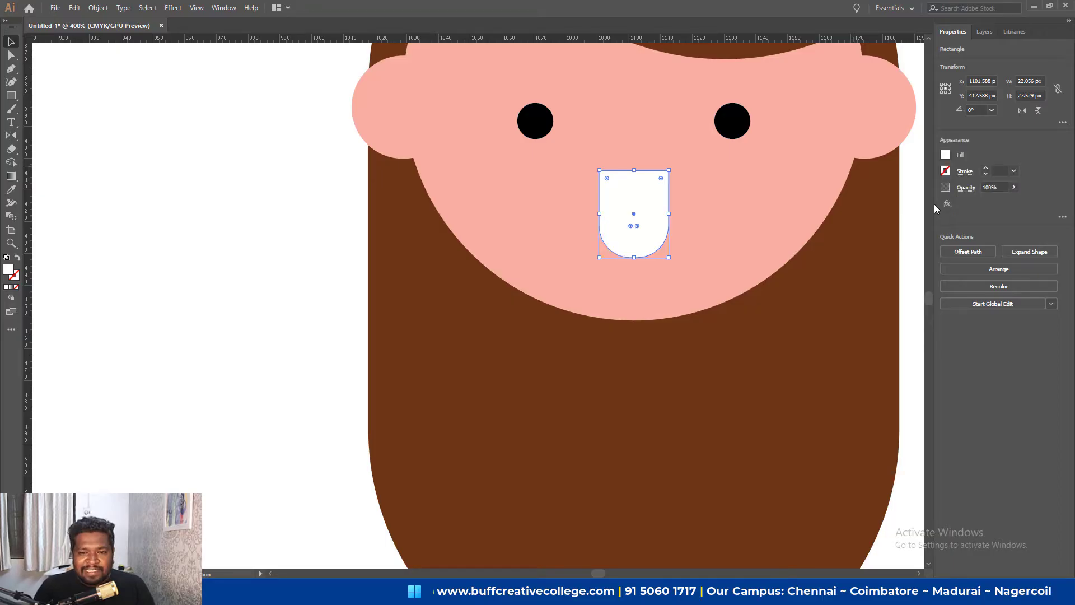
left_click(252, 305)
scroll(268, 302, "down", 1, "alt")
Draw a small rectangle below the mouth for the neck.
scroll(269, 303, "down", 2, "alt")
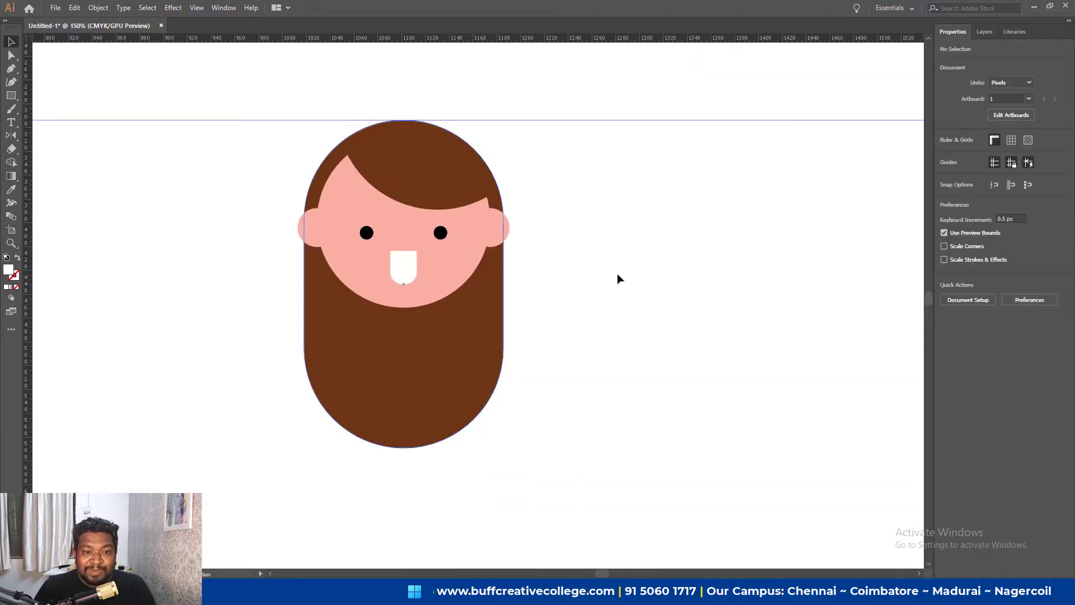
scroll(754, 280, "left", 2)
scroll(754, 287, "down", 2, "alt")
scroll(755, 287, "down", 1)
scroll(762, 286, "up", 1, "alt")
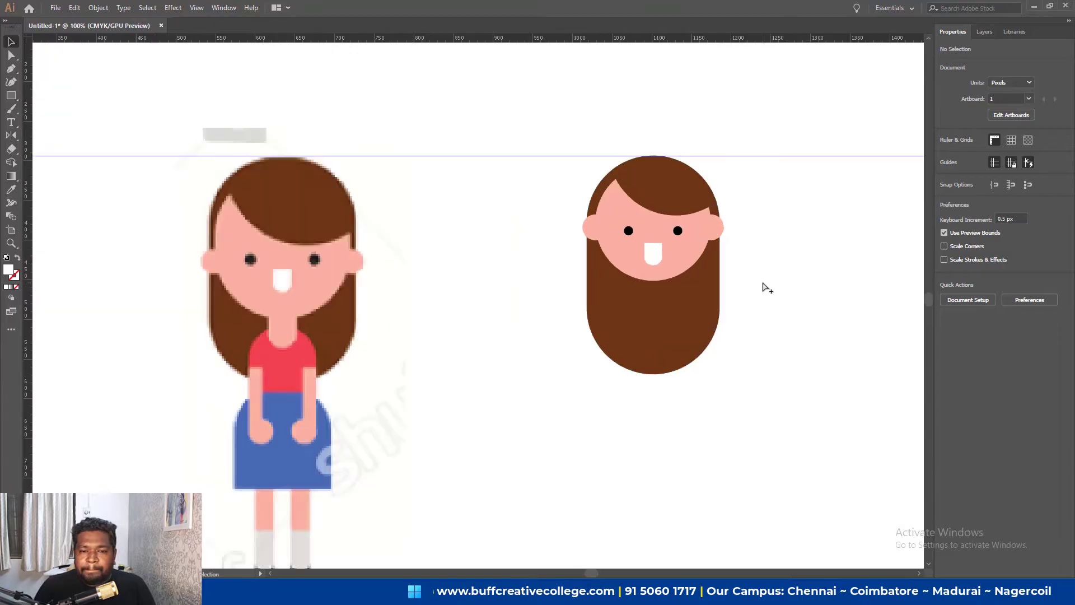
scroll(469, 324, "up", 1)
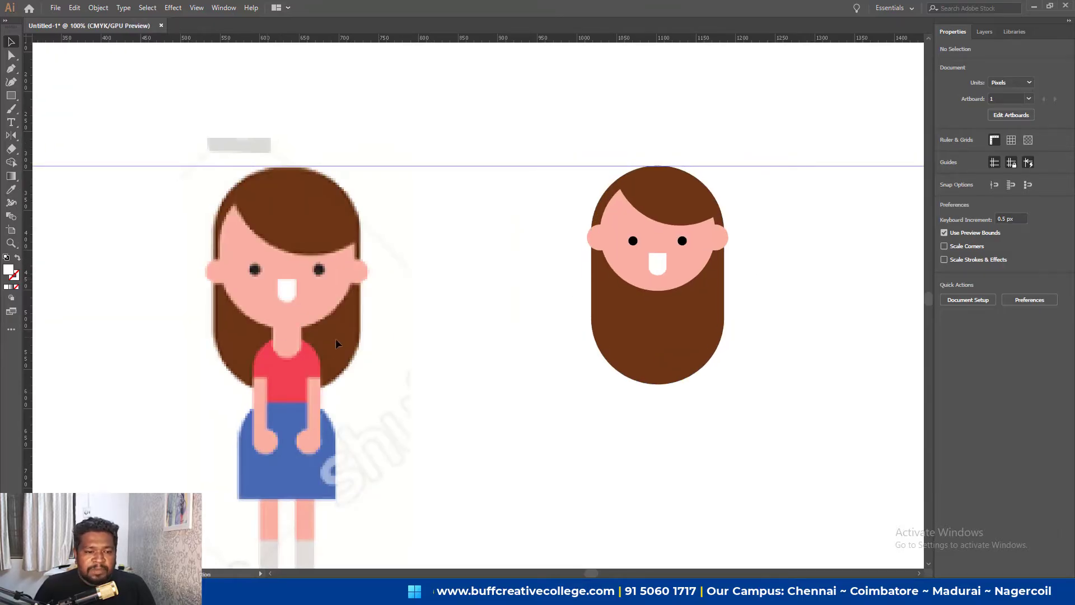
right_click(12, 95)
left_click(51, 100)
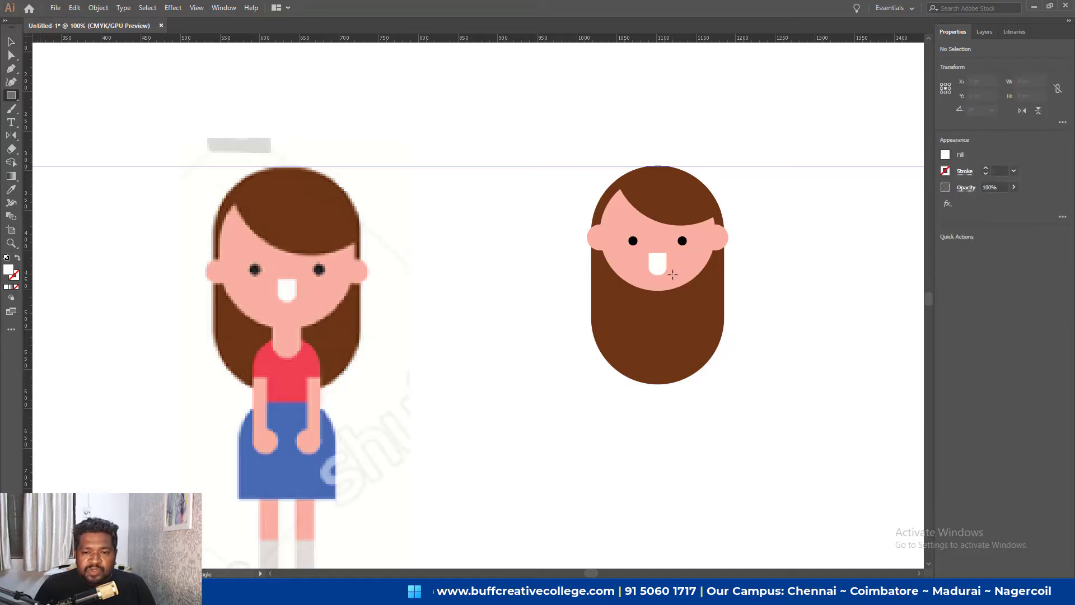
left_click_drag(644, 281, 668, 315)
key("v")
Give the neck the face's skin pink, round it into a pill and move it into place.
key("i")
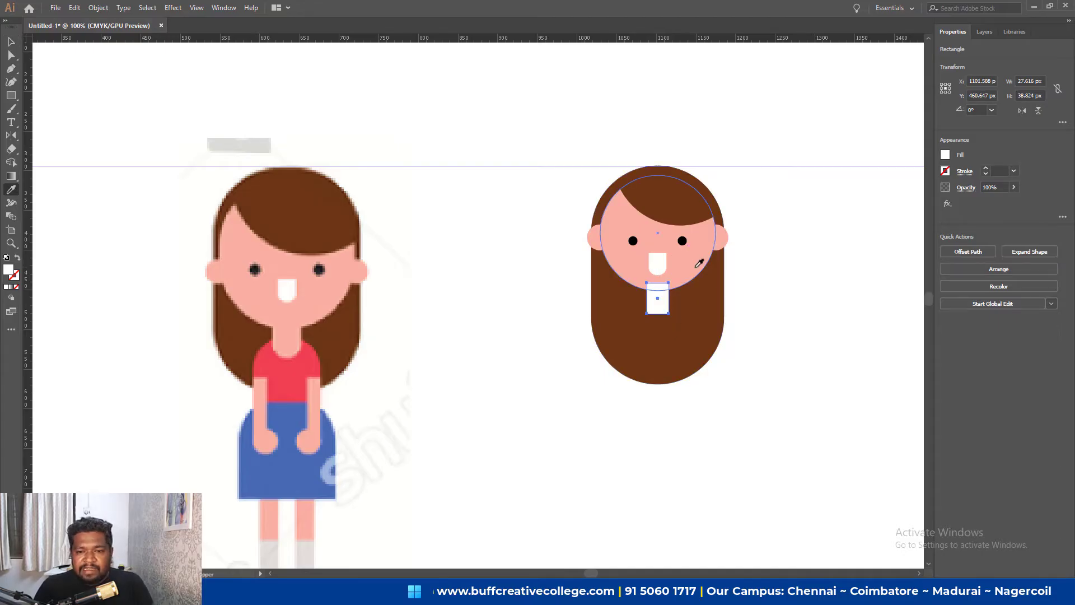
left_click(700, 259)
key("v")
scroll(667, 306, "up", 3)
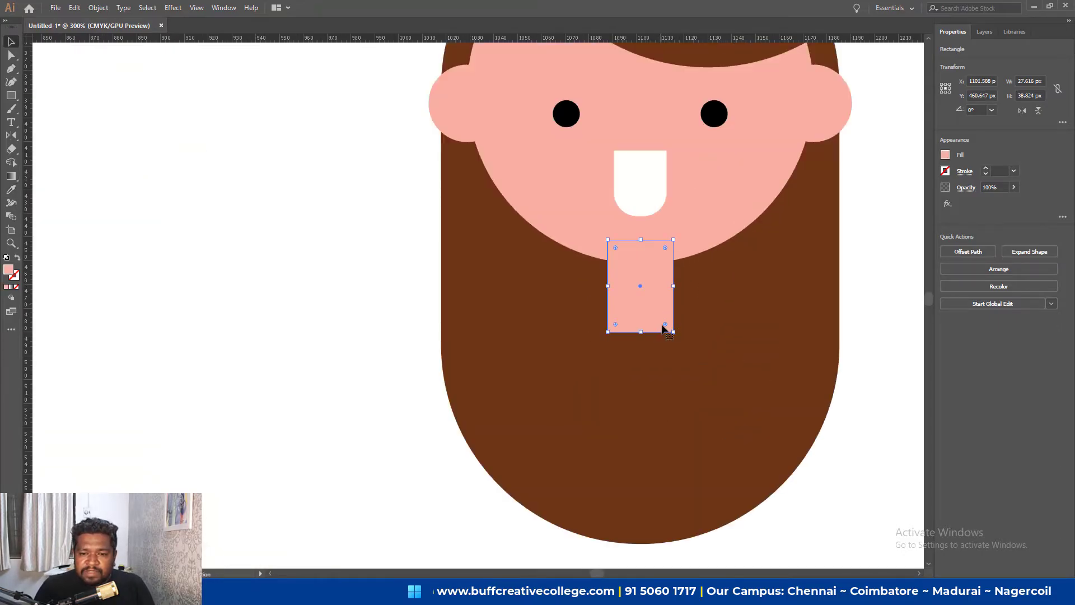
left_click_drag(665, 325, 663, 181)
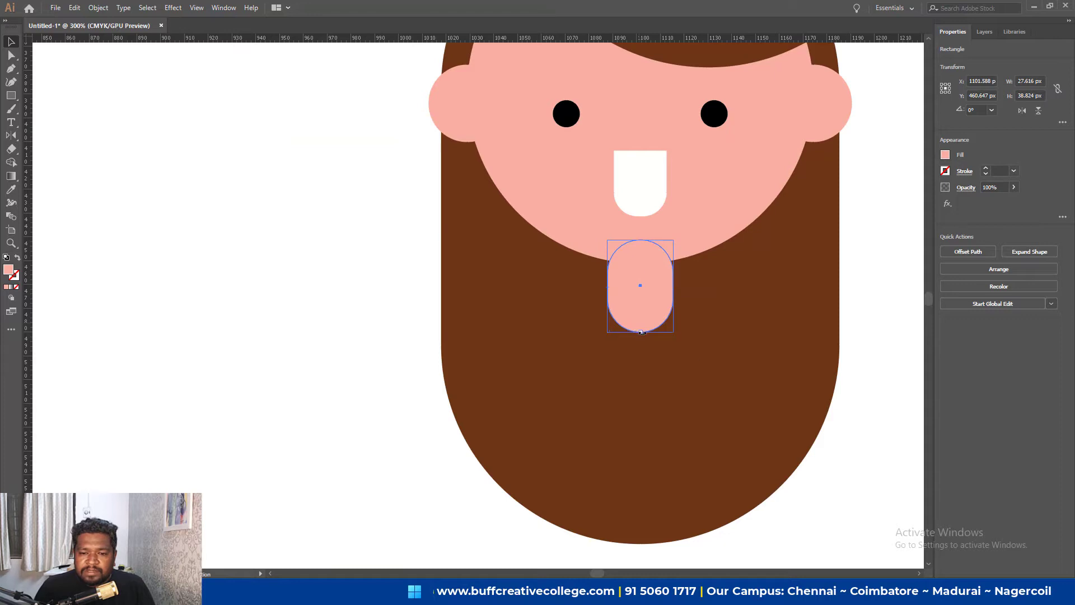
left_click_drag(642, 332, 657, 298)
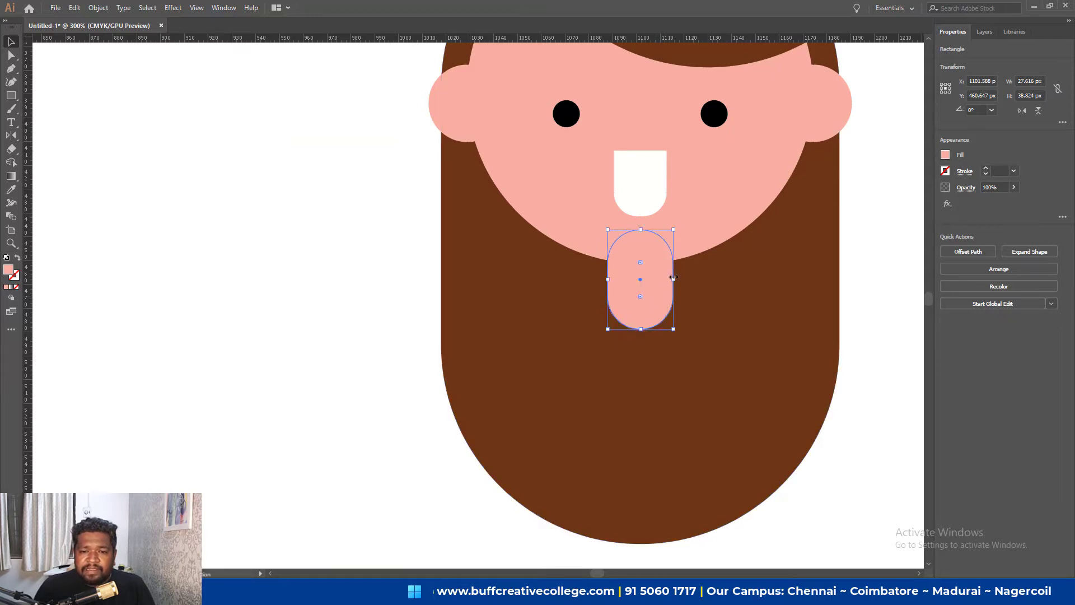
scroll(673, 276, "down", 4)
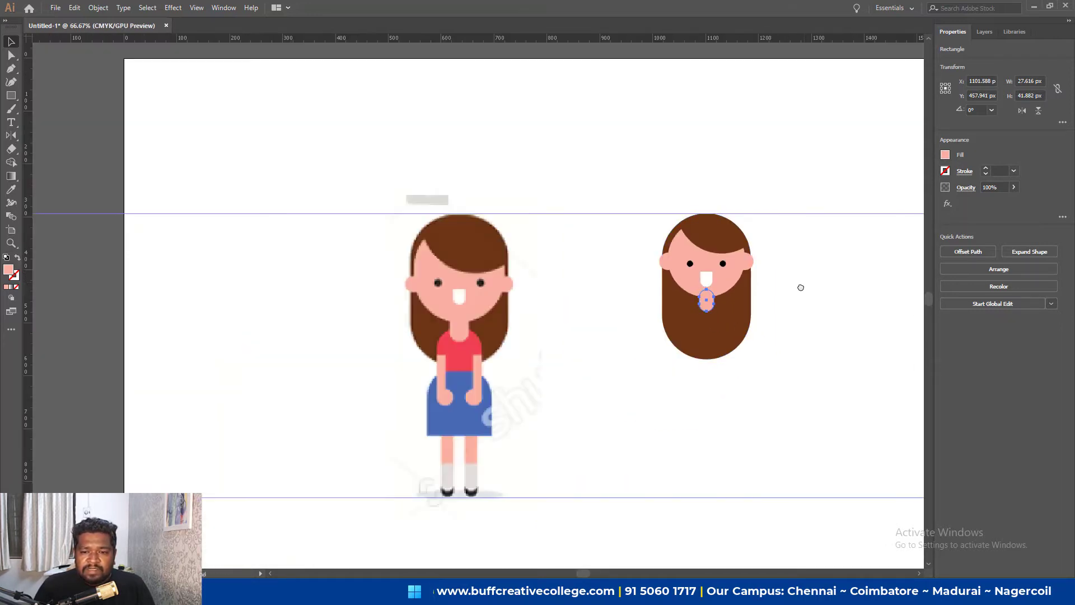
Restack the neck pill above the hair, undoing an accidental move of the head pieces.
key("ctrl+shift+bracketleft")
key("ctrl+bracketright")
left_click(800, 290)
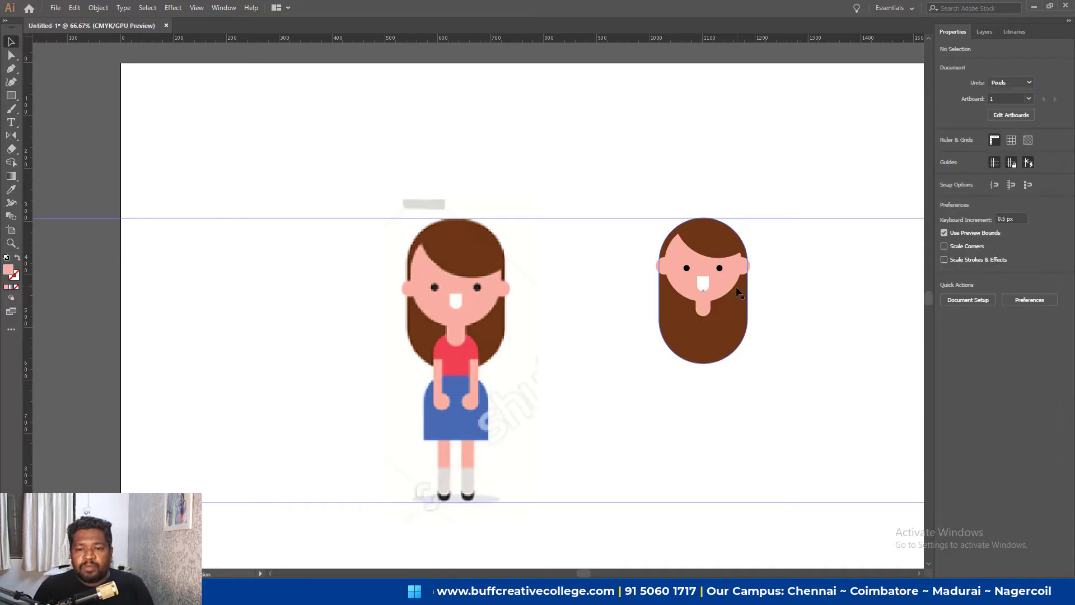
left_click(703, 305)
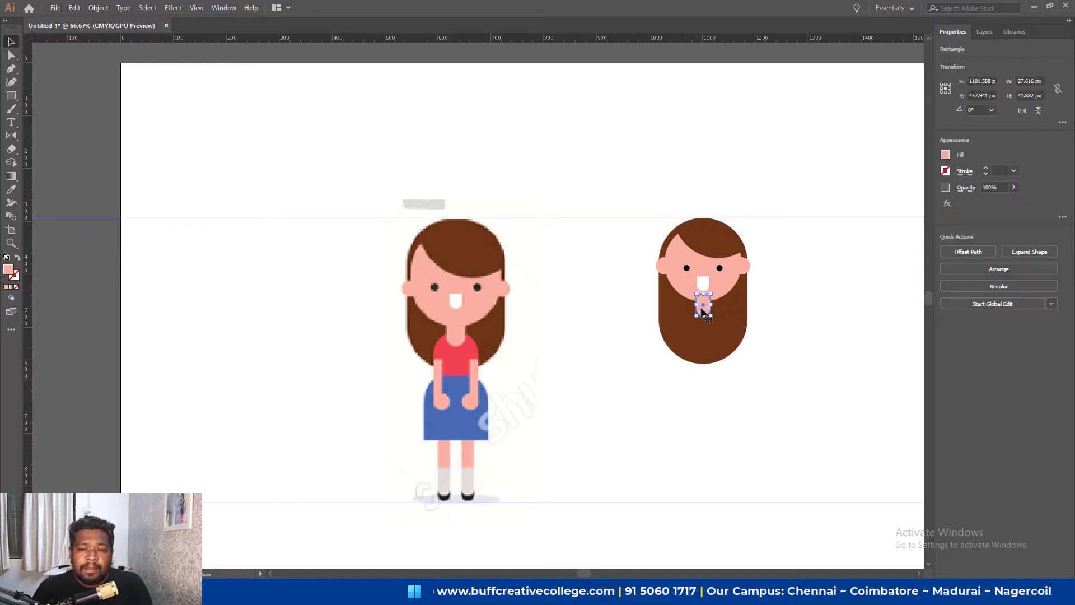
left_click_drag(806, 238, 672, 280)
left_click_drag(743, 280, 734, 282)
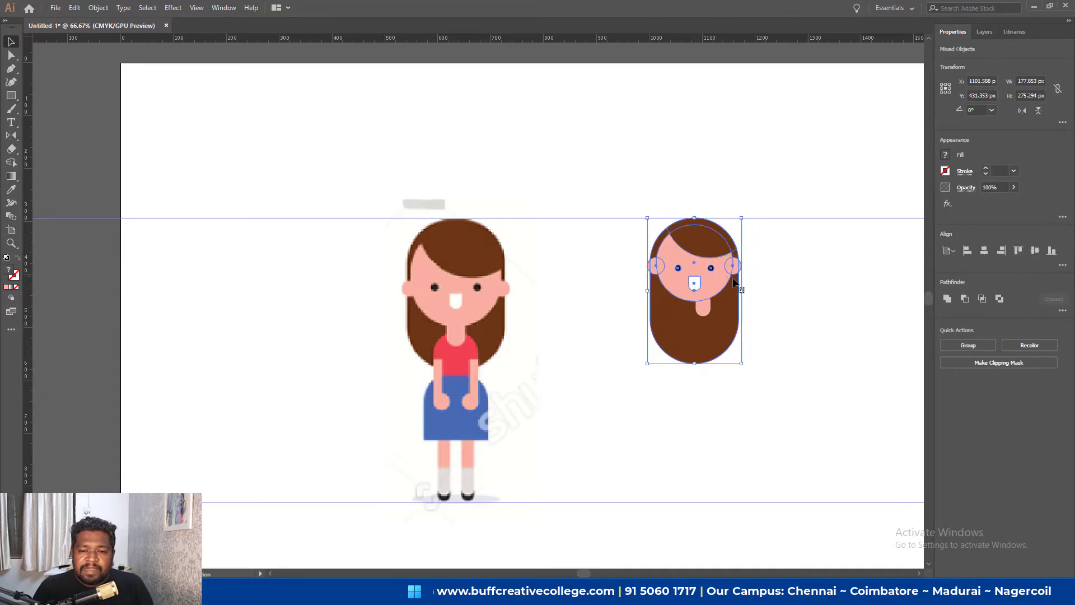
key("ctrl+z")
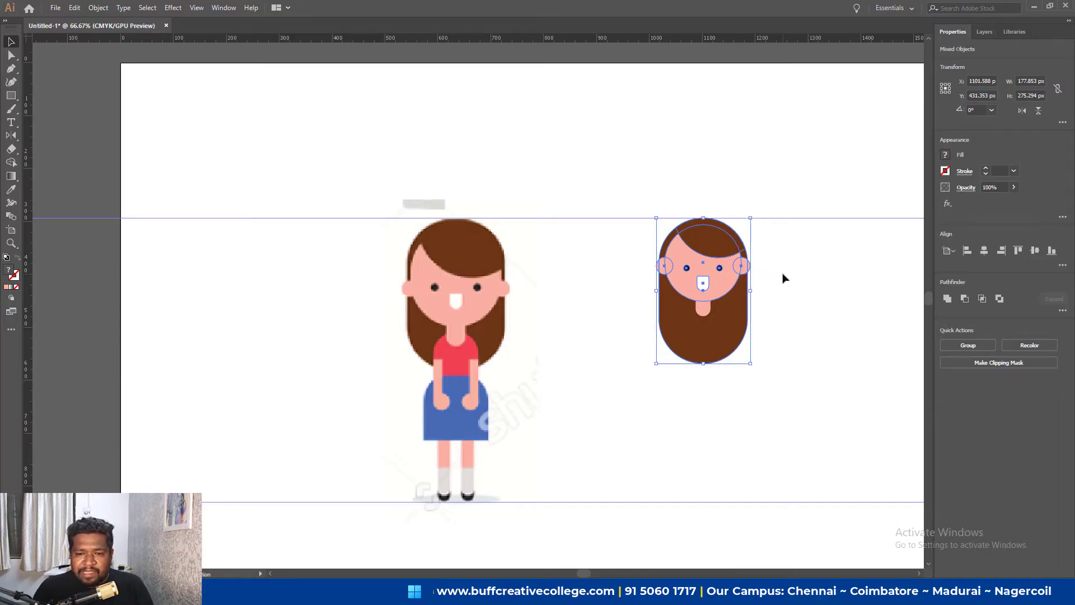
left_click(783, 278)
left_click(703, 305)
Stretch the neck's top edge up toward the mouth.
scroll(702, 305, "up", 2)
scroll(702, 305, "up", 1)
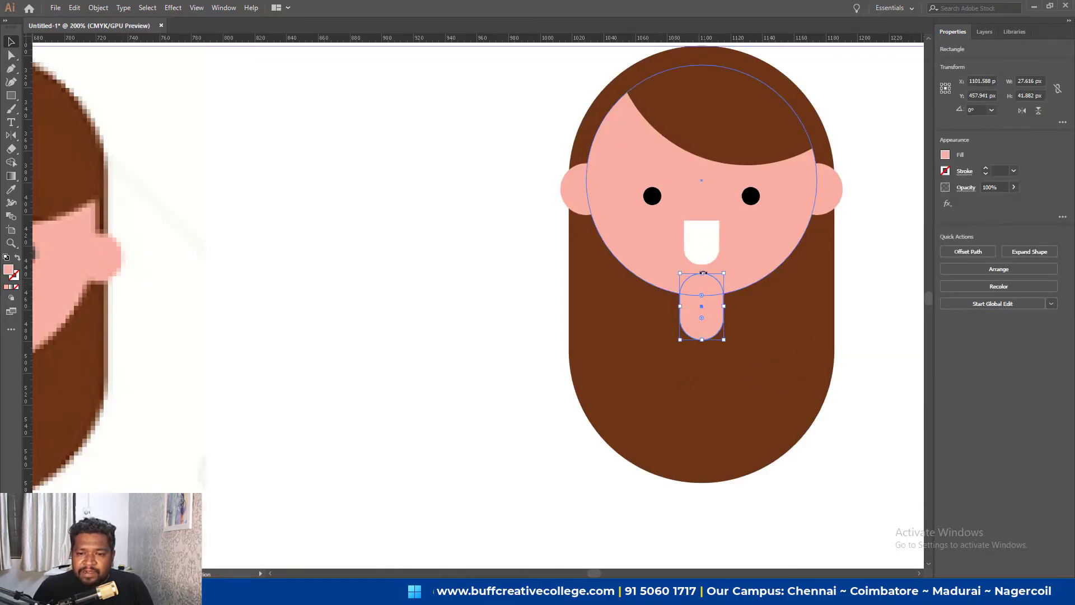
left_click_drag(704, 273, 702, 244)
left_click(861, 257)
scroll(862, 256, "down", 3)
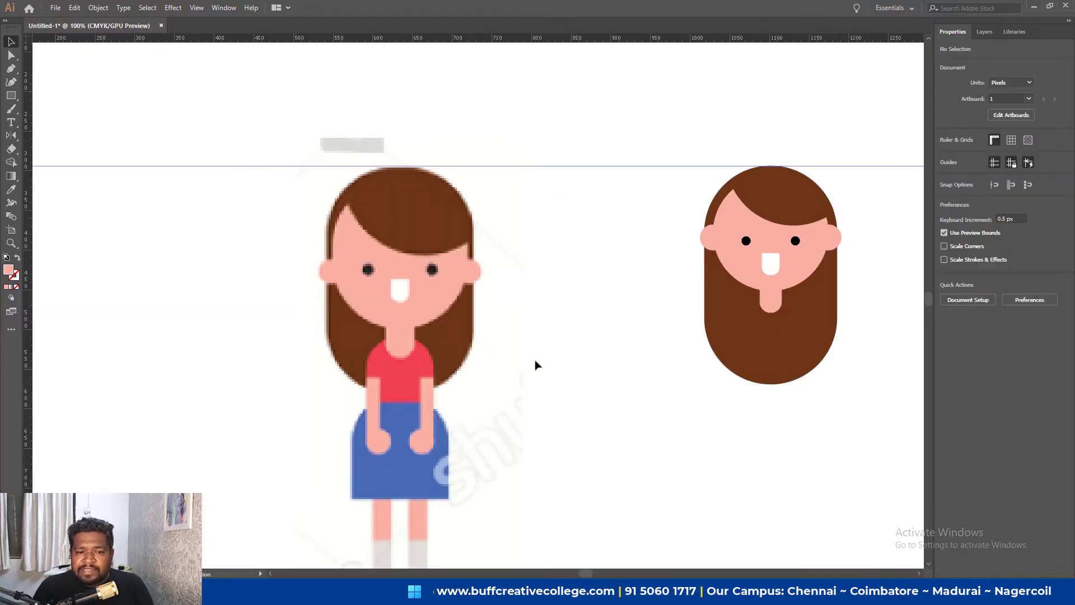
left_click_drag(665, 437, 616, 391)
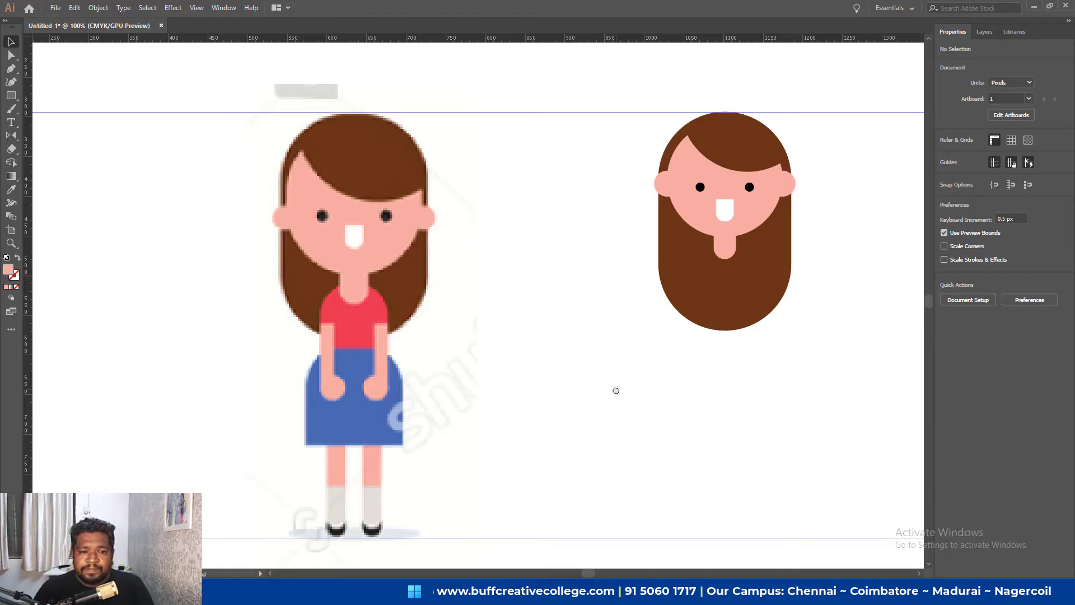
Widen the neck to about 35 px, lengthen it downward and send it behind the face.
left_click(725, 247)
left_click_drag(733, 235, 741, 236)
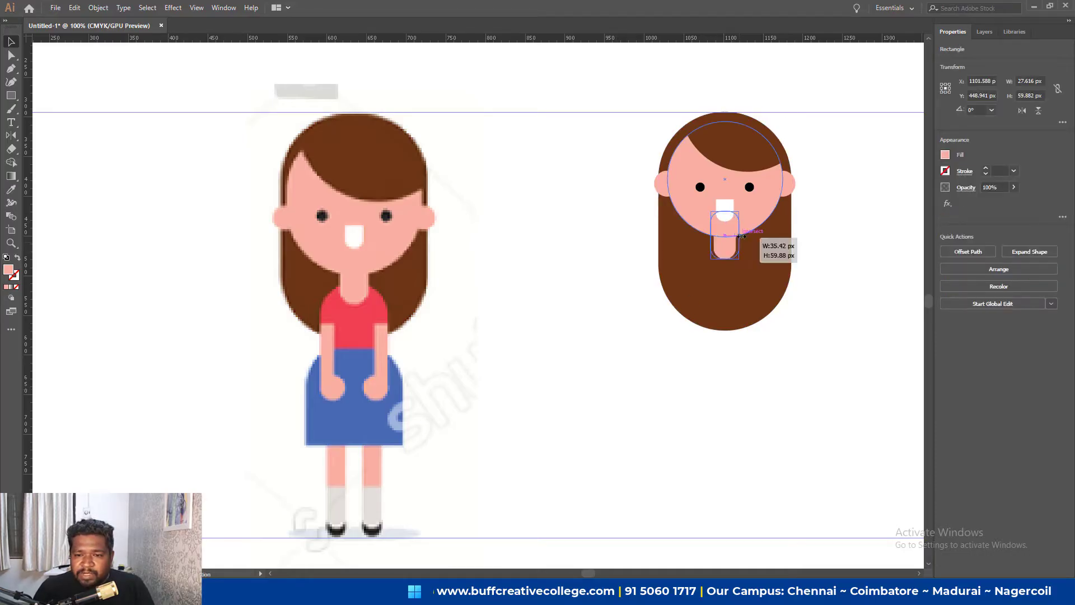
left_click(834, 252)
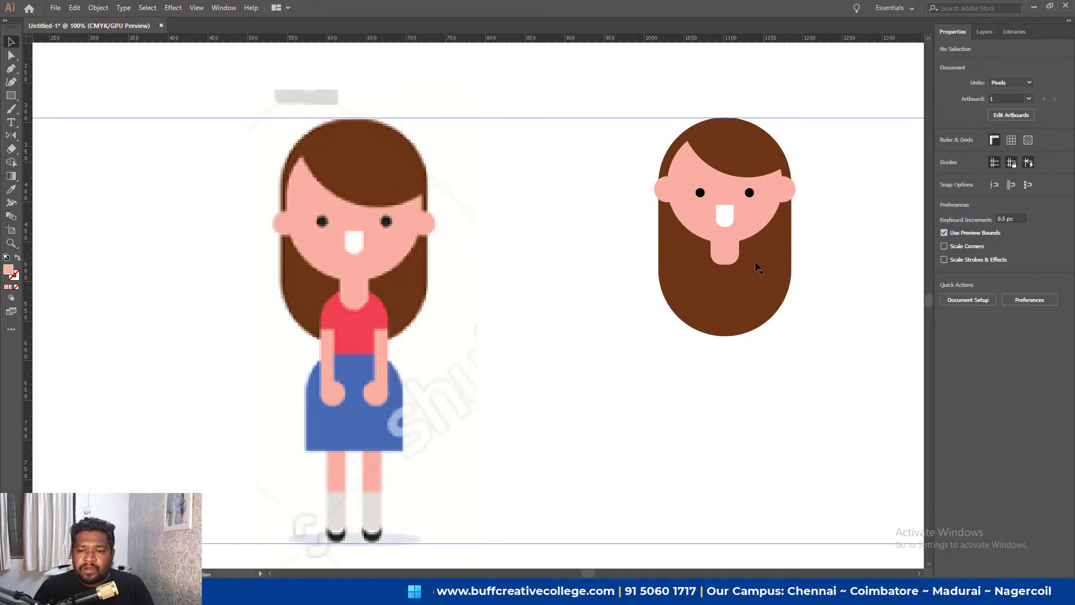
left_click(728, 255)
left_click_drag(726, 265, 726, 268)
key("ctrl+bracketleft")
left_click(837, 211)
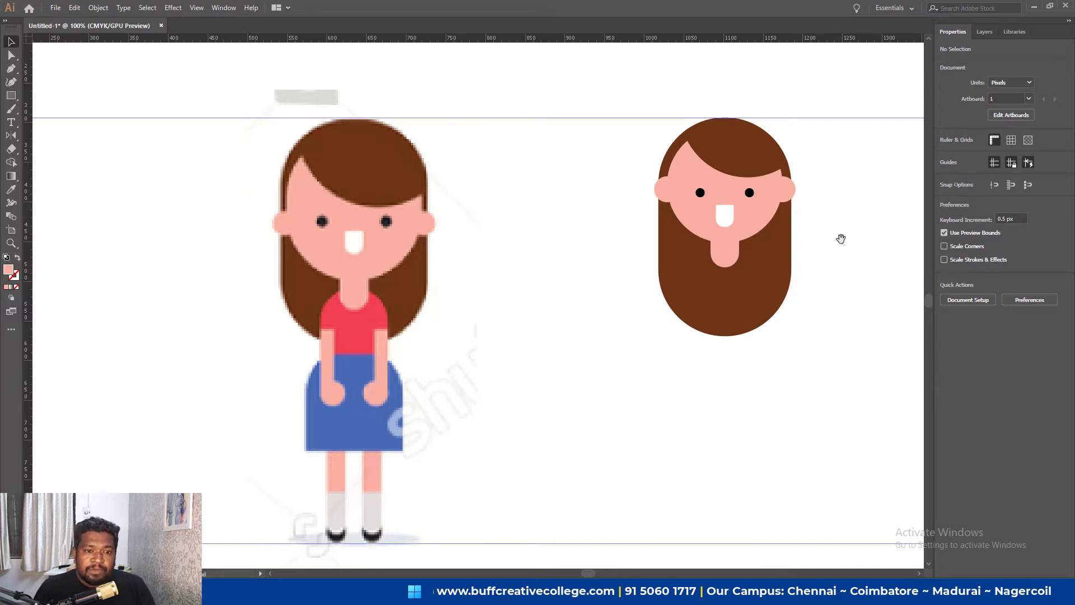
Draw a rectangle for the body below the neck.
left_click_drag(841, 239, 831, 225)
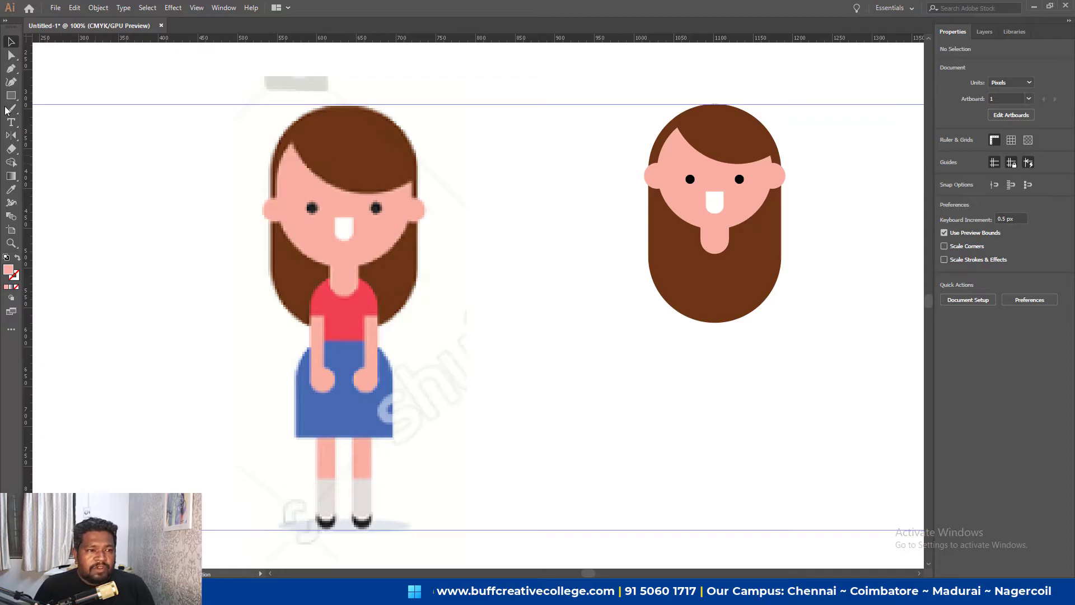
left_click_drag(10, 95, 56, 105)
mouse_move(698, 261)
left_mouse_down()
mouse_move(768, 350)
mouse_move(732, 309)
left_mouse_up()
key("v")
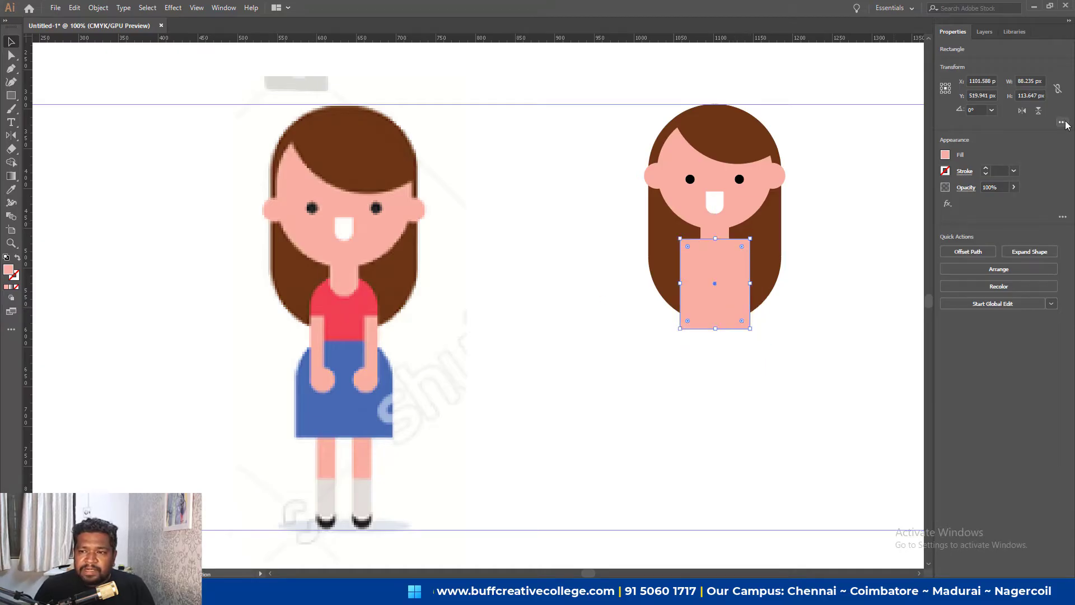
Round the body rectangle into a pill and stretch it to 151 px tall.
left_click(1063, 123)
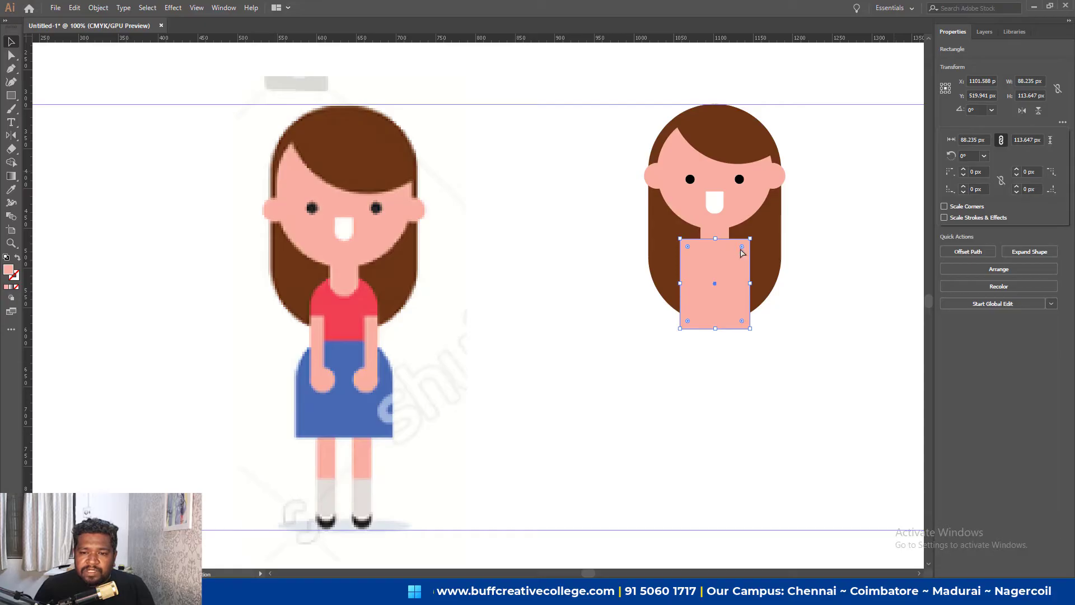
left_click(740, 253)
left_click_drag(742, 247, 718, 291)
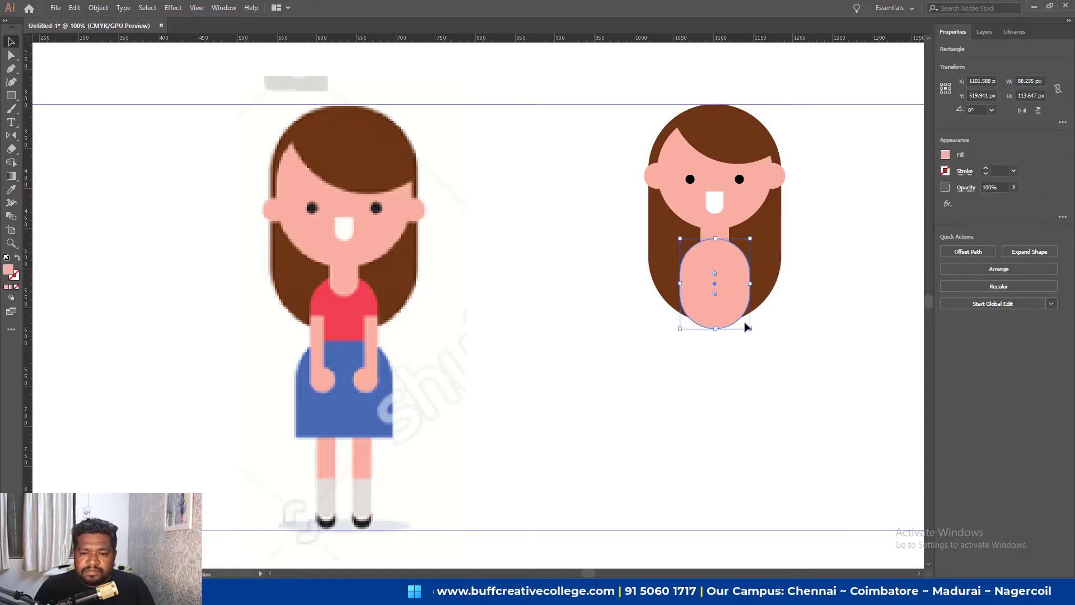
left_click_drag(715, 331, 715, 360)
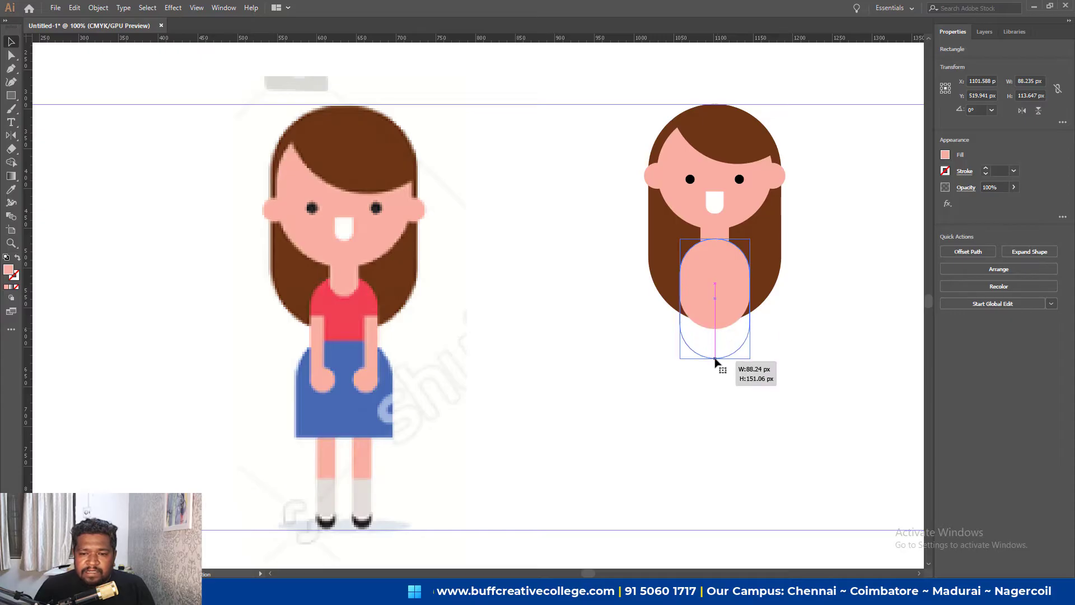
left_click(791, 354)
left_click(715, 330)
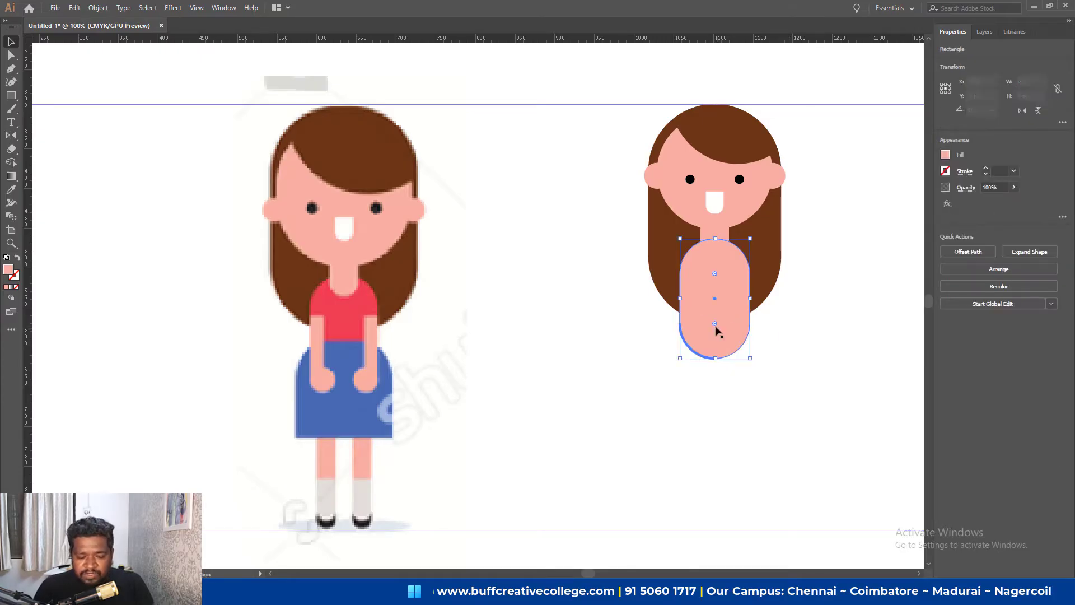
Fill the body pill with the shirt red and send it behind the neck.
key("i")
left_click(354, 310)
key("v")
left_click(856, 275)
left_click(715, 273)
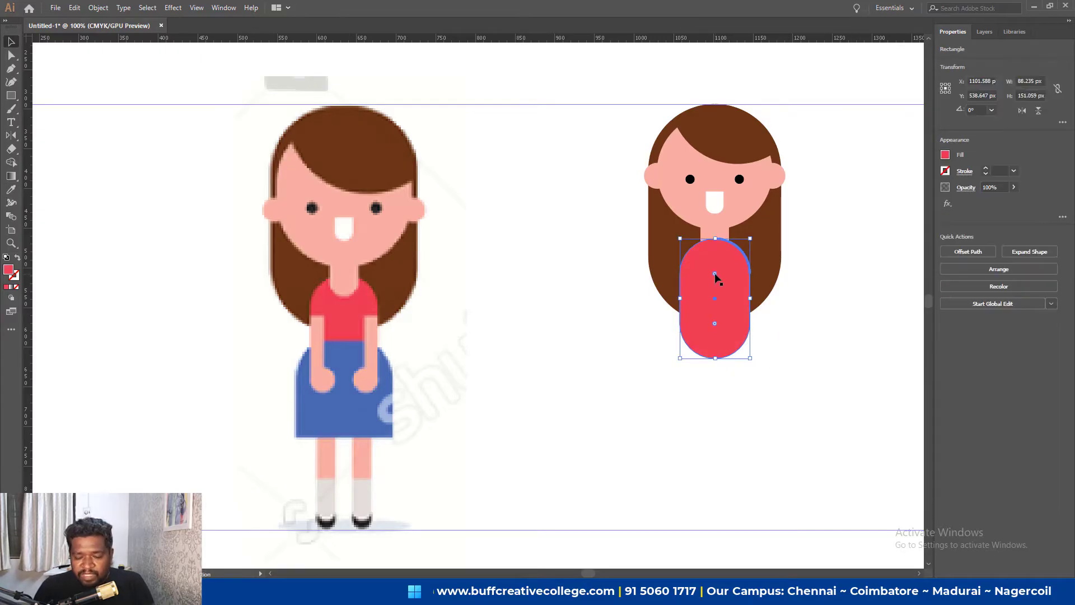
key("ctrl+bracketleft")
left_click(810, 291)
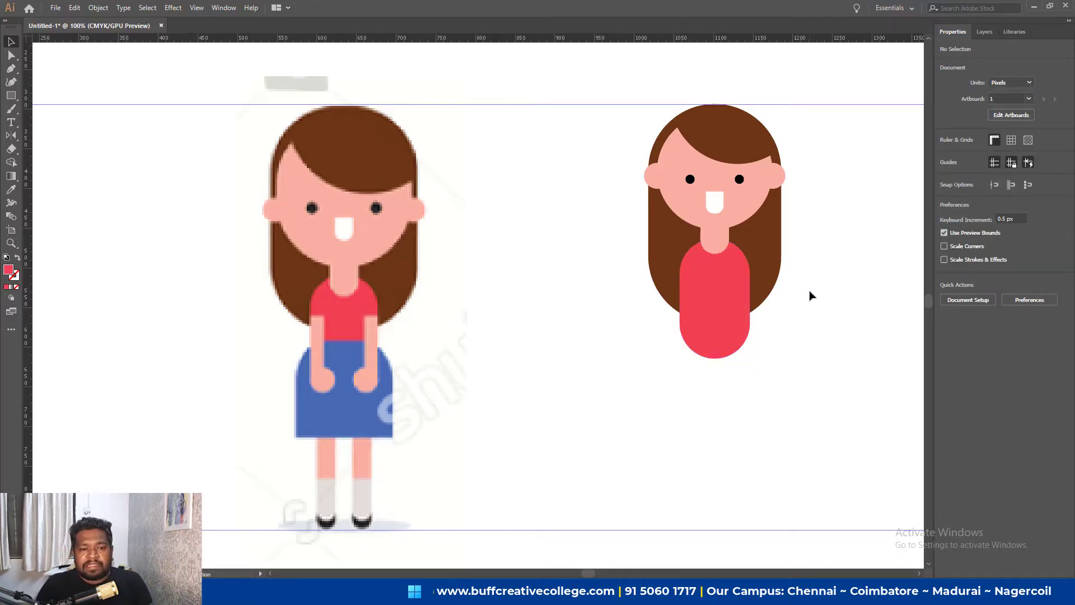
Reposition the red torso pill under the neck at Y 533.647 px, toggling the bounding box.
left_click(732, 323)
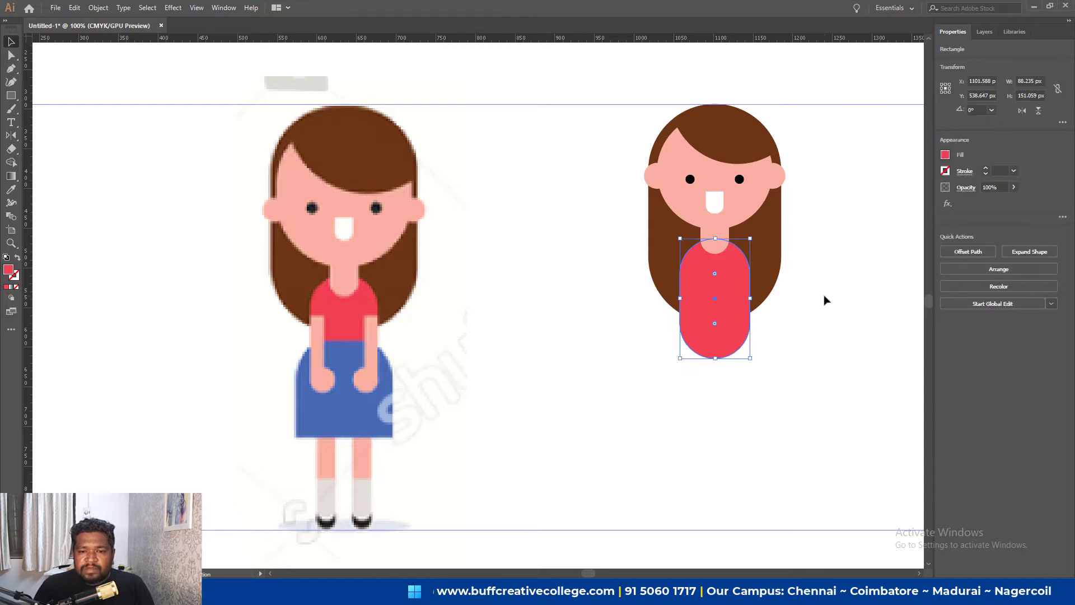
left_click(821, 301)
left_click(692, 342)
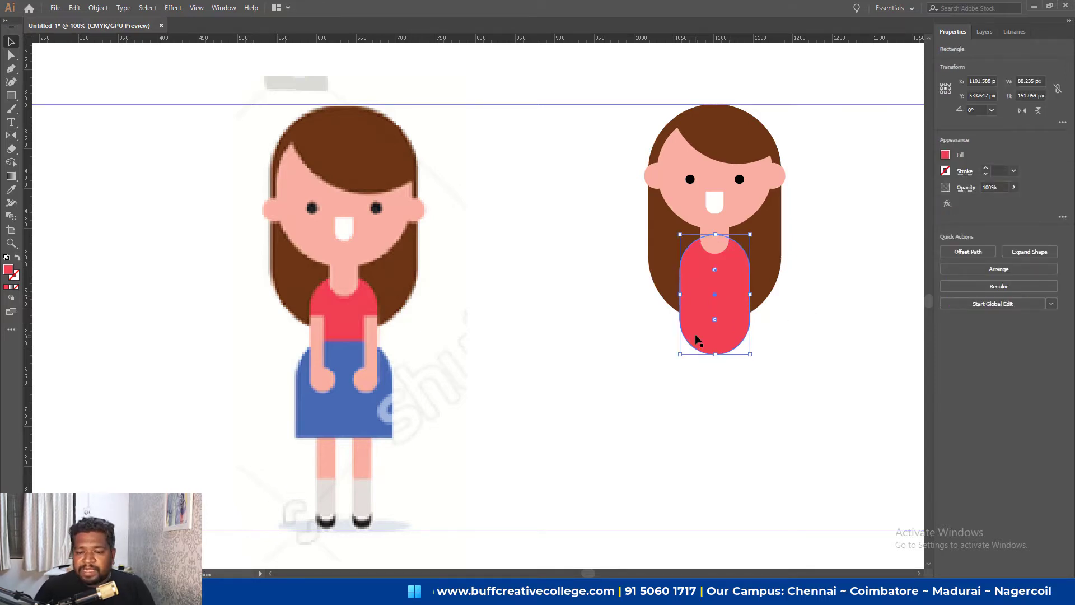
key("ctrl+shift+b")
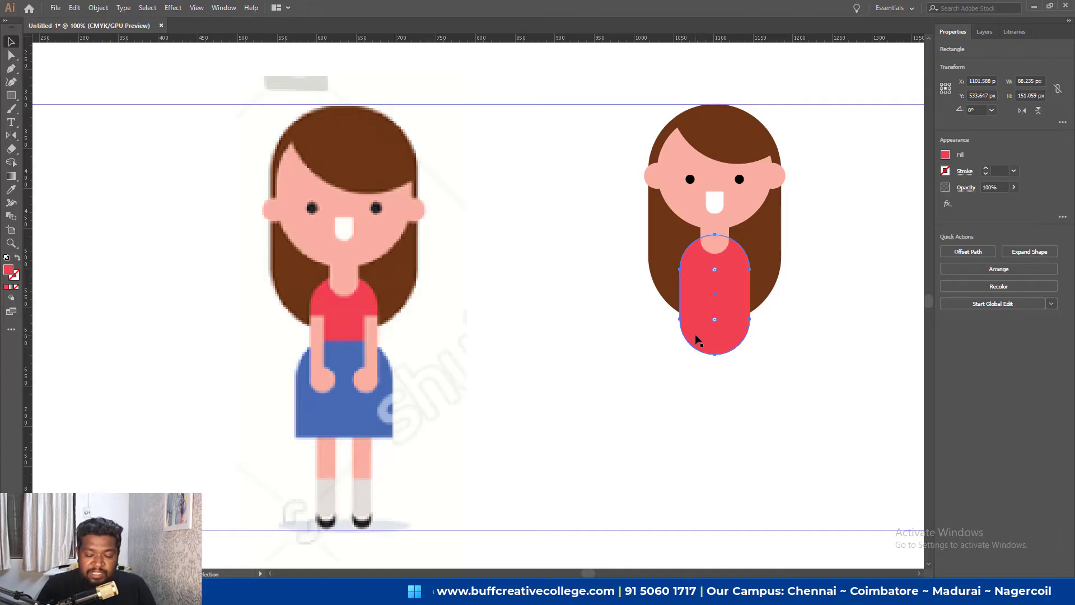
key("ctrl+shift+b")
key("ctrl+shift+b")
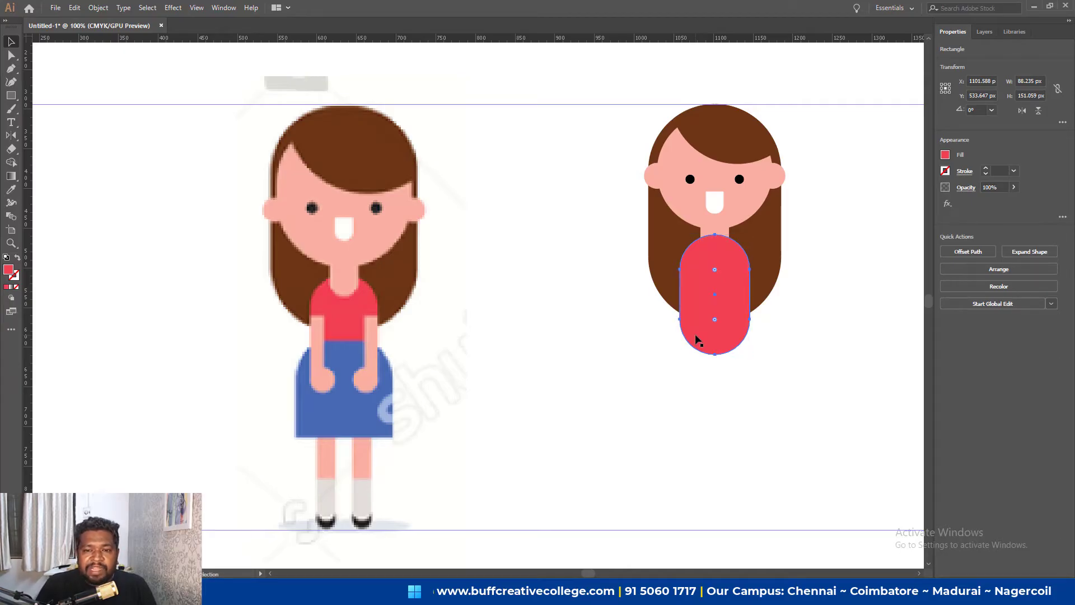
key("ctrl+shift+b")
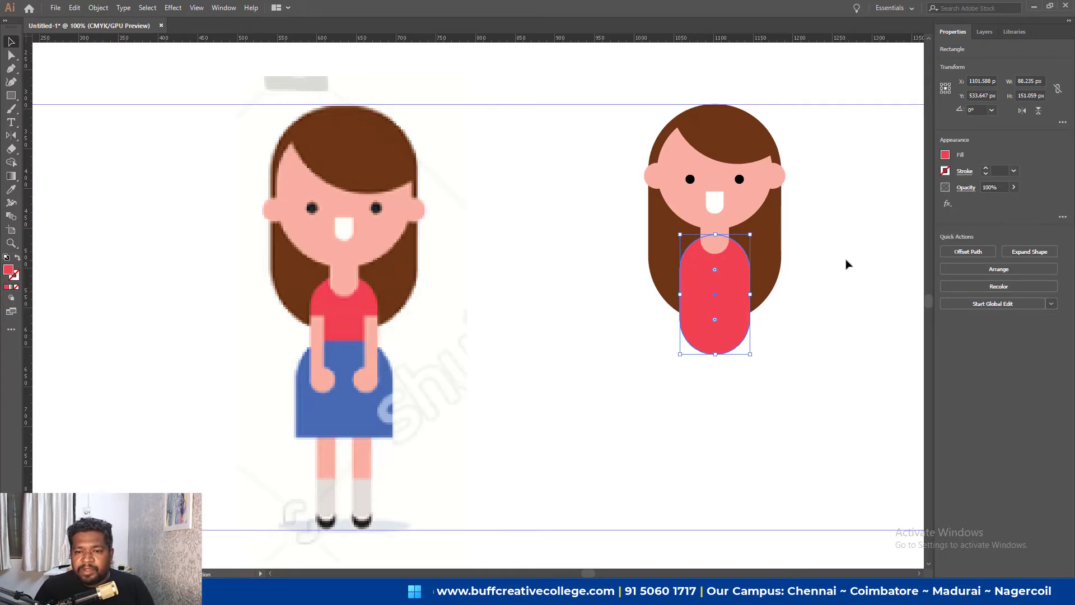
left_click(778, 260, "shift")
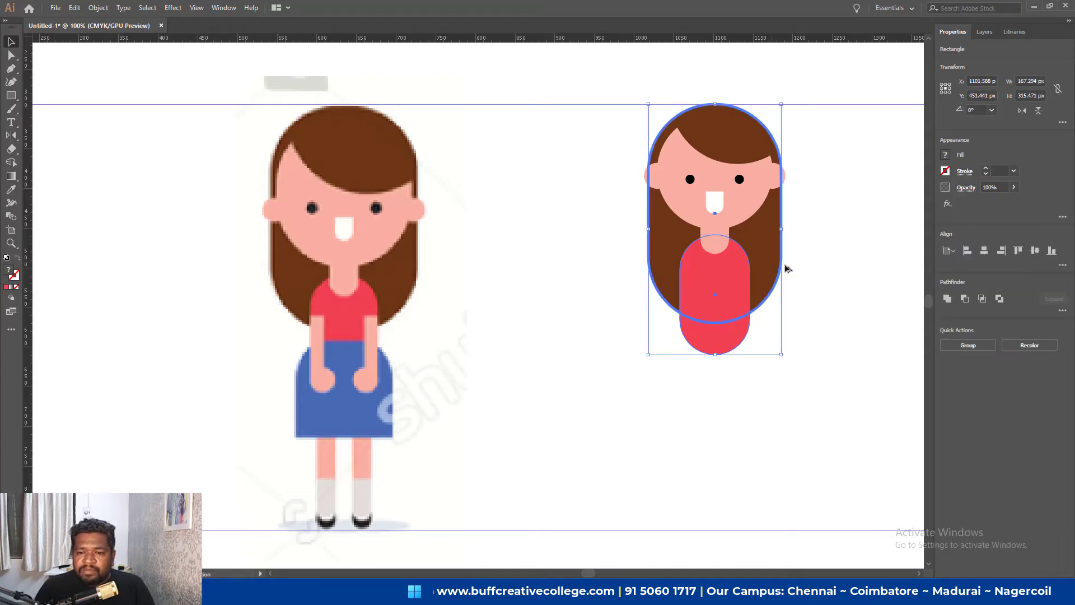
left_click(815, 273)
scroll(826, 273, "down", 1)
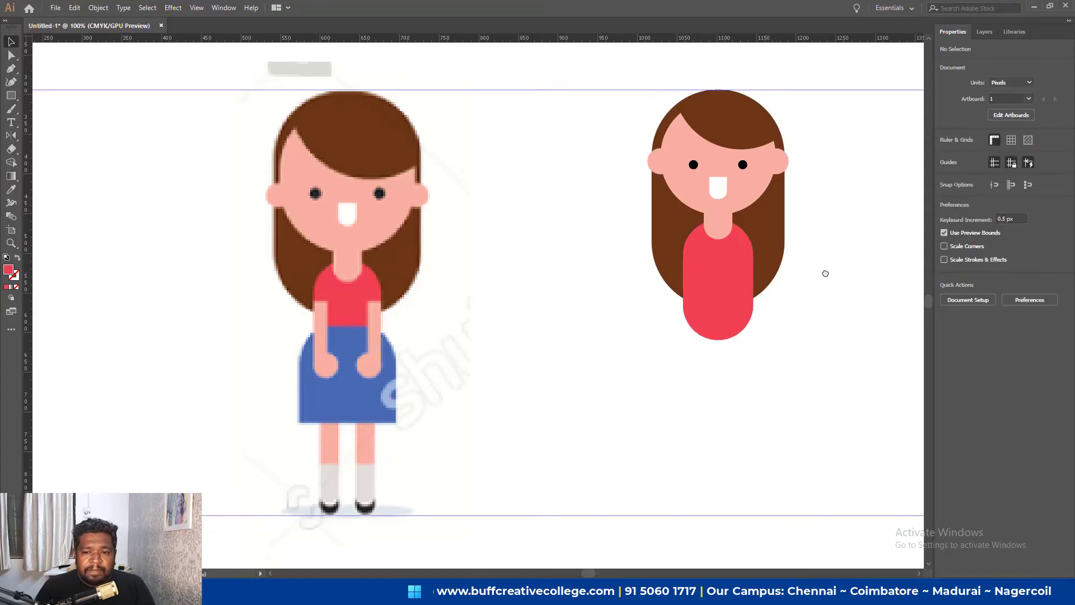
left_click_drag(303, 410, 318, 362)
left_click(748, 255)
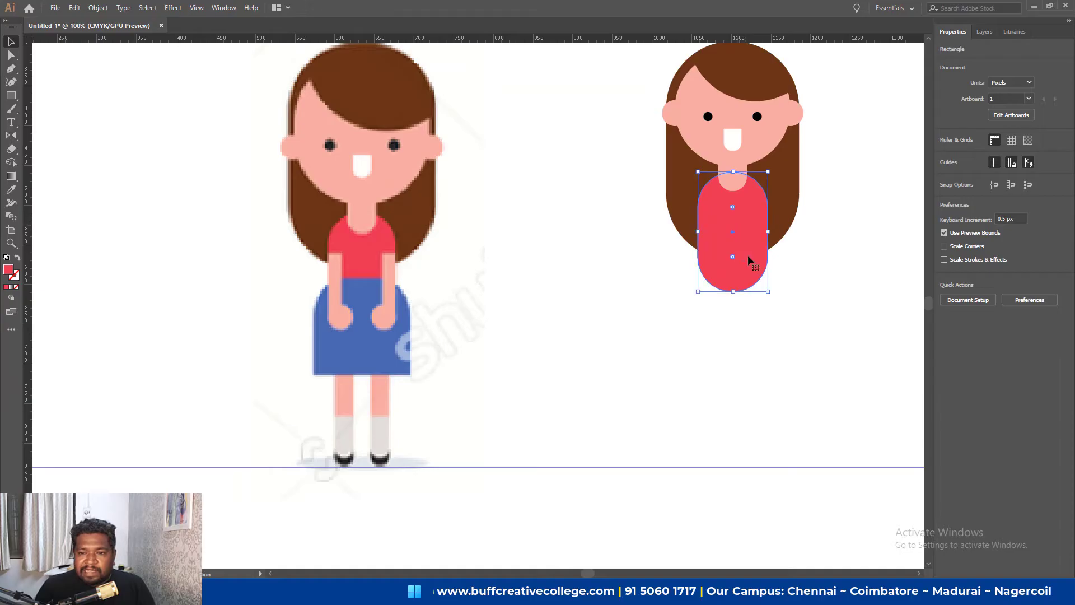
left_click(631, 336)
Draw a square skirt rectangle under the torso and fill it with the reference skirt's blue.
key("r")
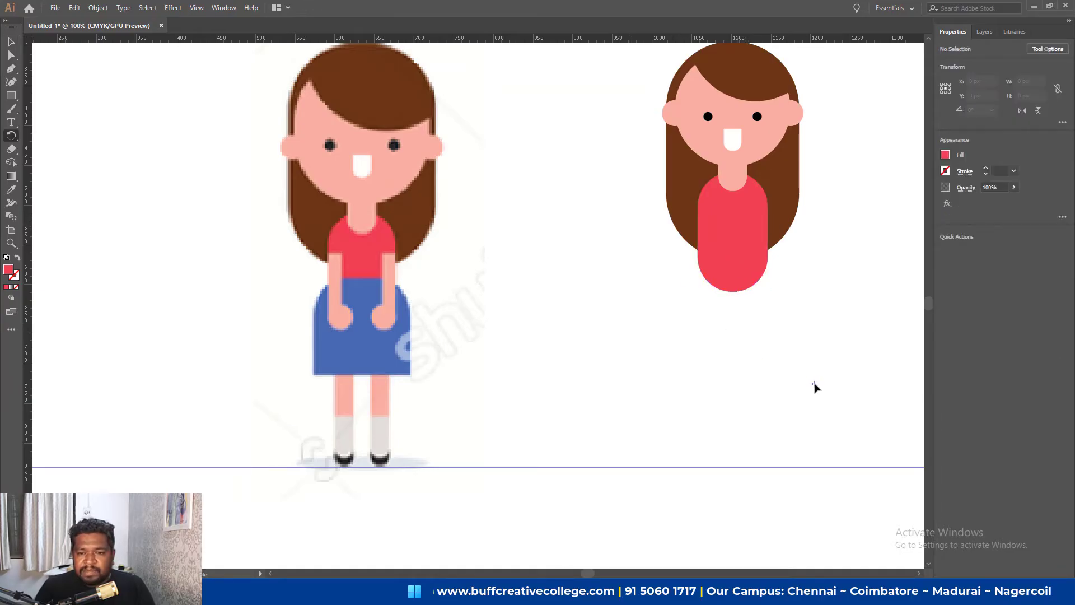
left_click(11, 96)
left_click_drag(673, 265, 779, 373)
key("v")
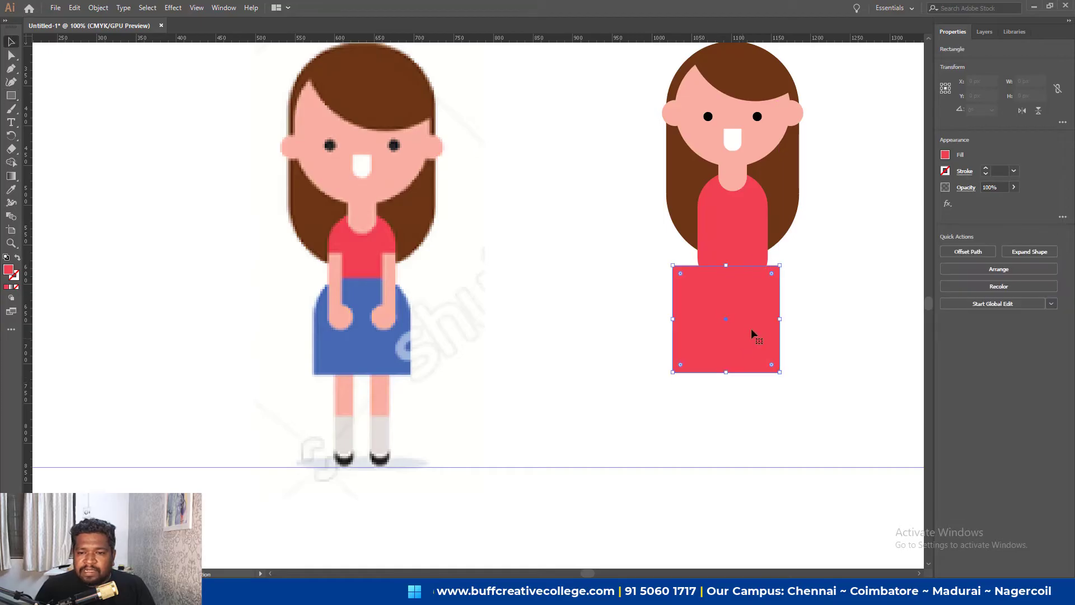
left_click_drag(741, 337, 751, 327)
key("i")
left_click(385, 351)
key("v")
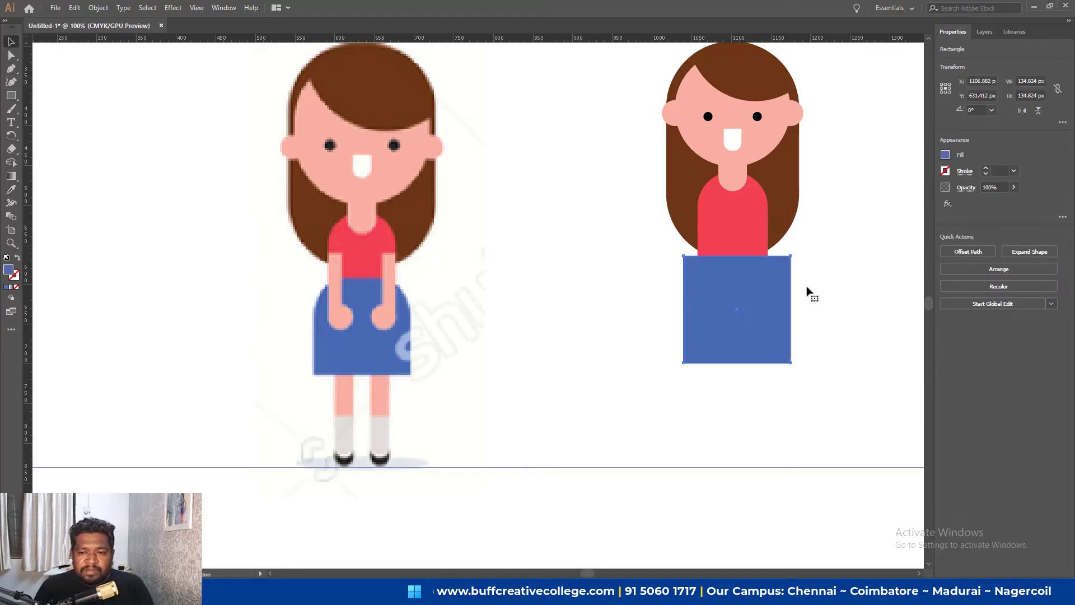
left_click_drag(753, 307, 748, 298)
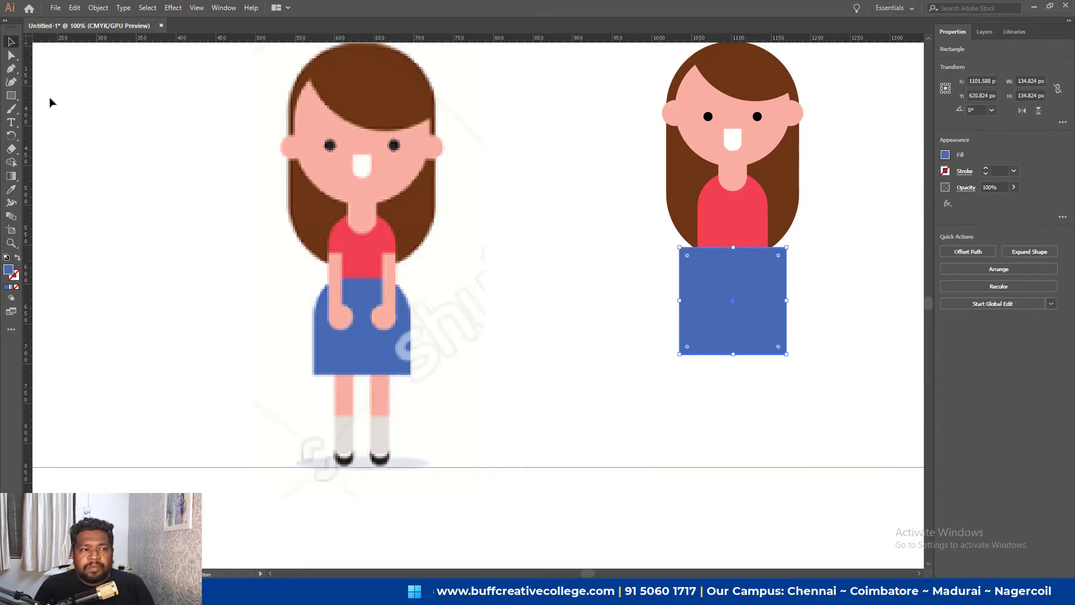
Round the skirt's two top corners to a 57.56 px radius.
key("a")
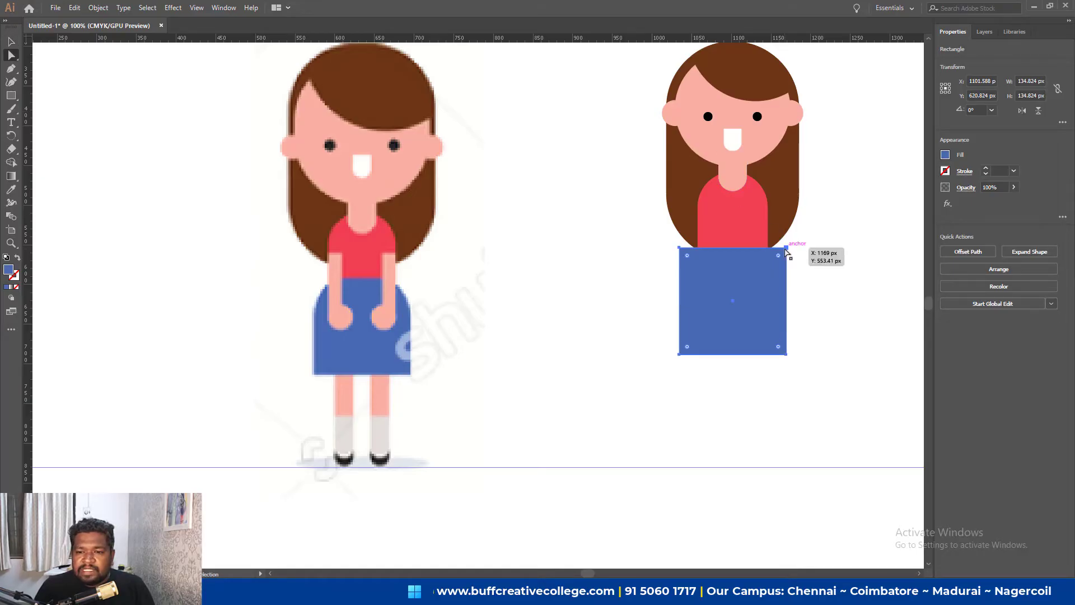
left_click(787, 247)
left_click(688, 257)
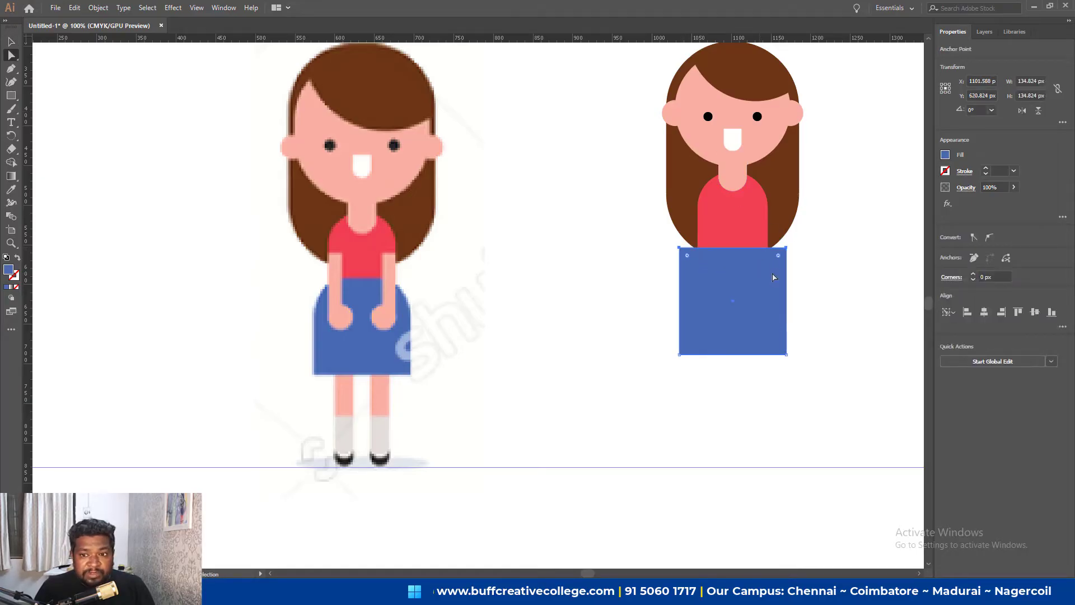
left_click_drag(778, 256, 793, 335)
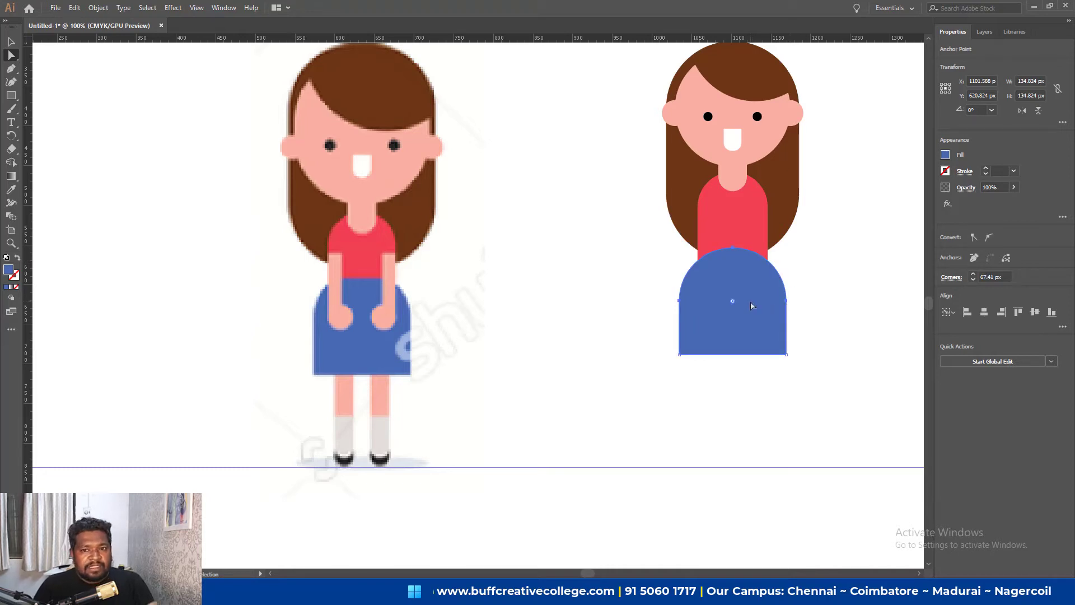
left_click_drag(735, 304, 739, 293)
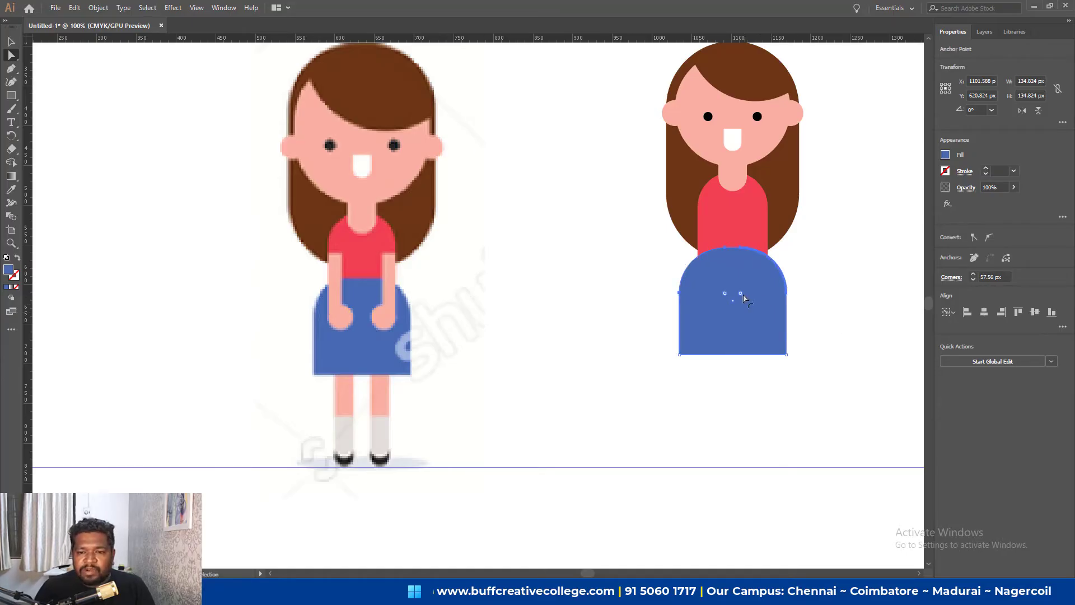
key("v")
Move the skirt down slightly and select the red shirt for lengthening.
left_click(843, 286)
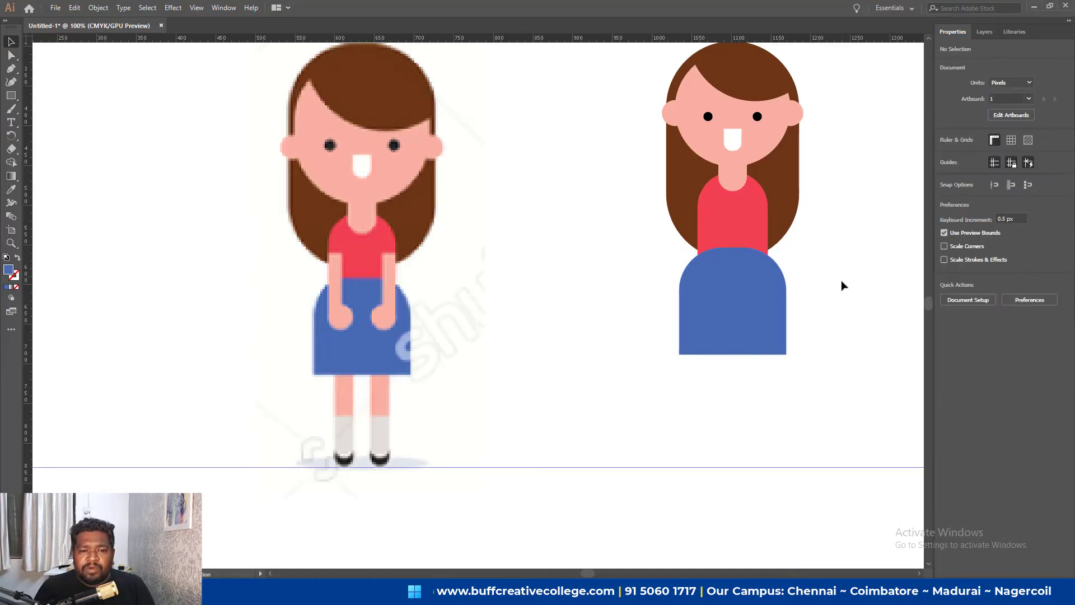
left_click(728, 327)
mouse_move(736, 321)
left_mouse_down()
mouse_move(734, 341)
mouse_move(733, 304)
left_mouse_up()
left_click(735, 247)
Finish lengthening the shirt and tuck the blue skirt up under it.
left_click(799, 324)
scroll(797, 343, "down", 1)
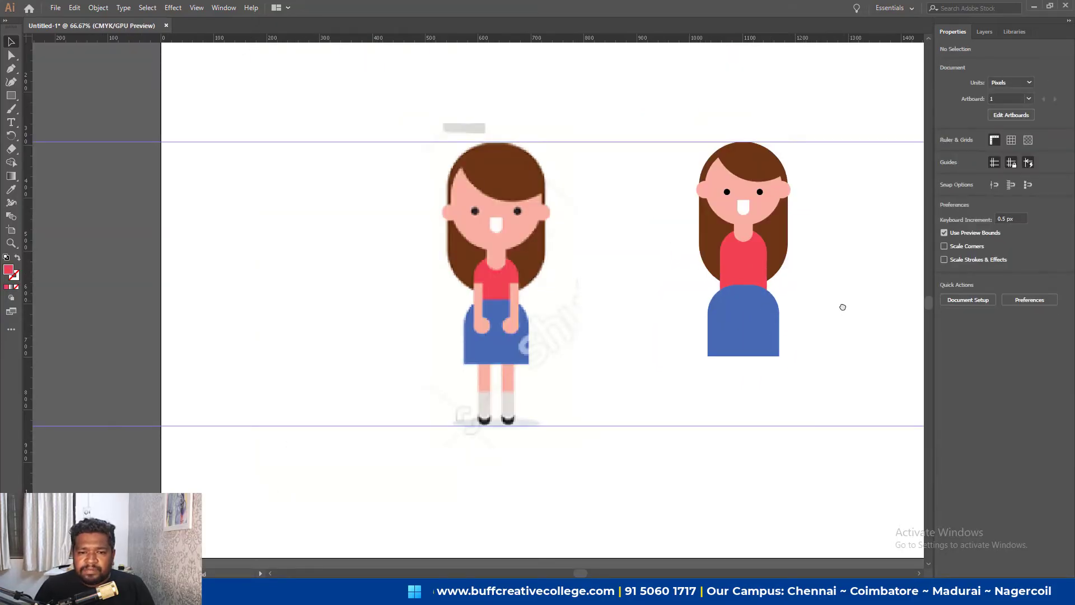
scroll(837, 305, "up", 1)
left_click(709, 401)
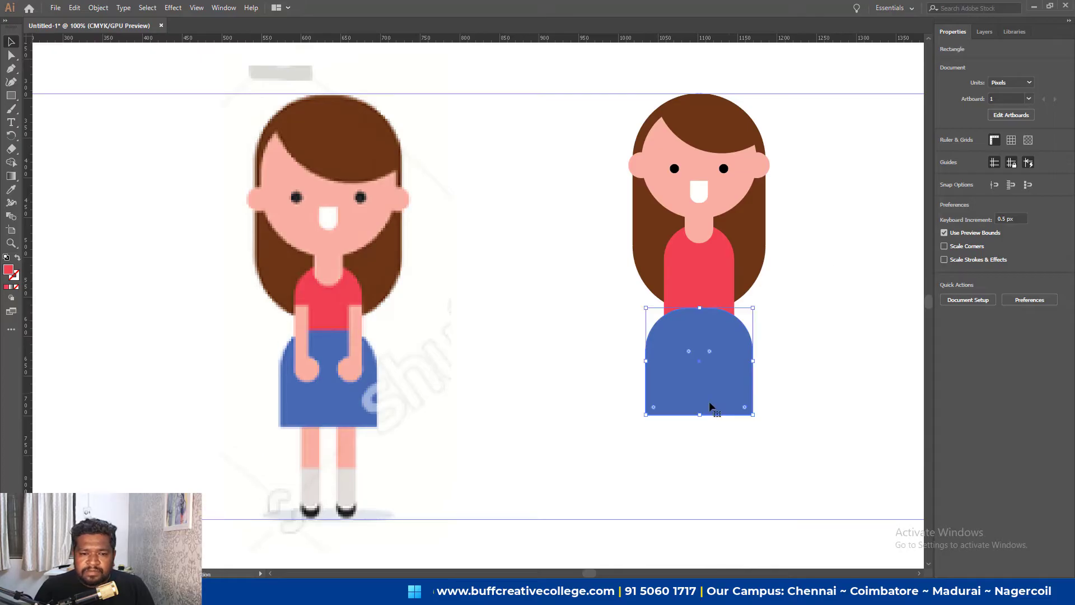
left_click_drag(709, 401, 709, 398)
left_click(807, 368)
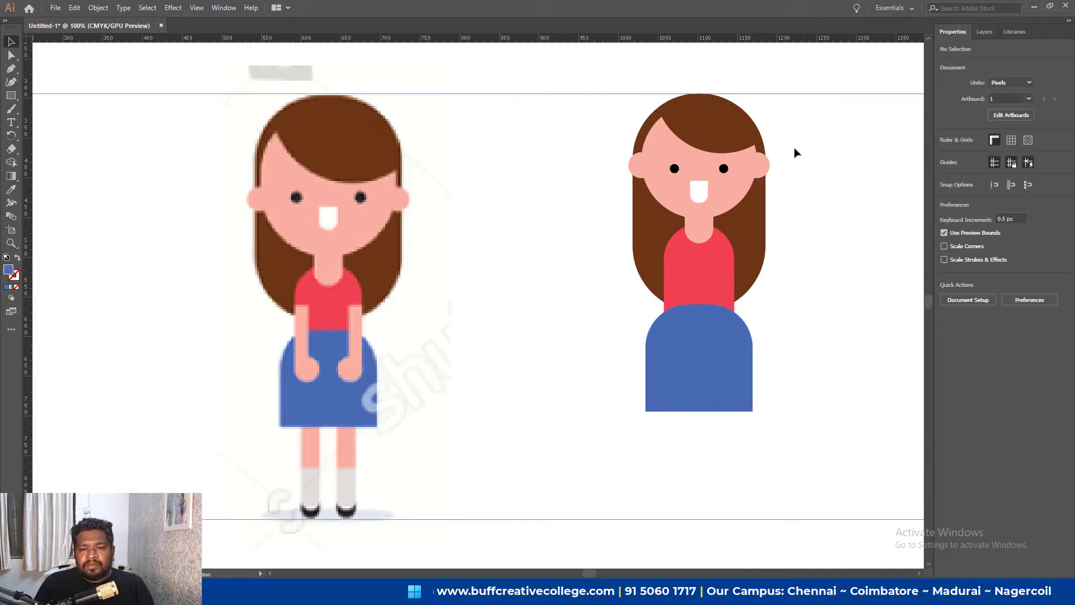
Try widening the whole character, then undo the widening.
left_click_drag(795, 153, 607, 392)
left_click_drag(771, 251, 778, 252)
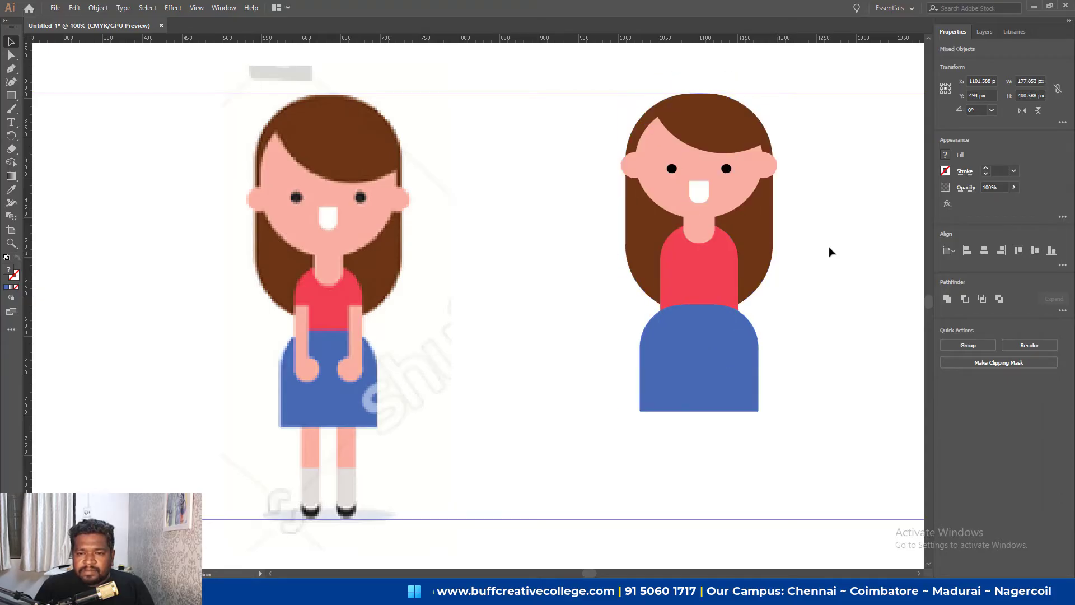
left_click(830, 247)
key("ctrl+z")
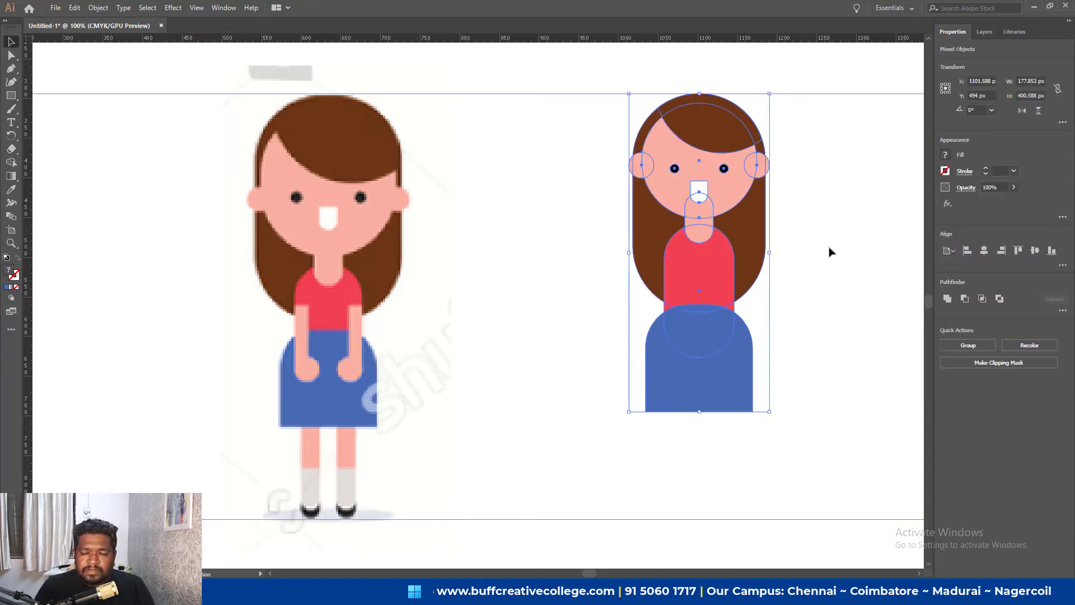
left_click(826, 313)
Shorten the brown hair from the bottom to about 167 by 249 px.
left_click(742, 295)
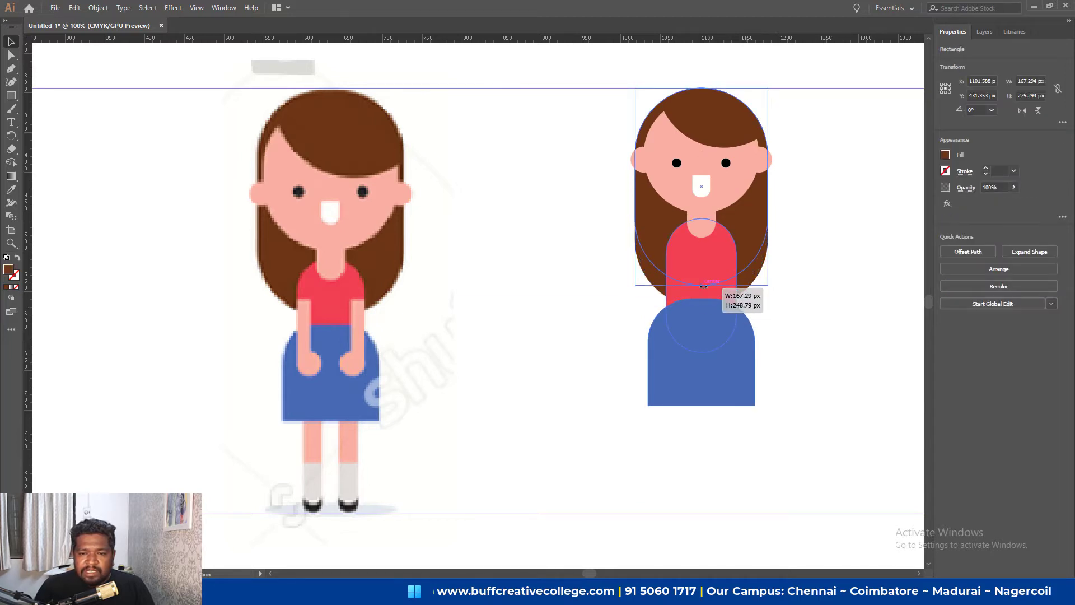
left_click_drag(703, 306, 703, 285)
left_click(806, 269)
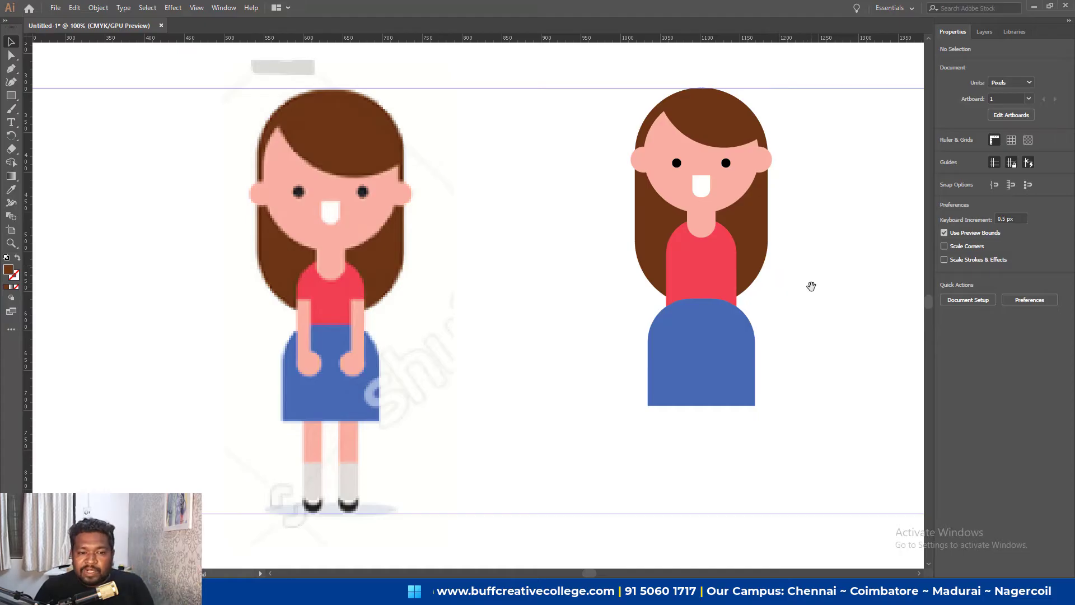
left_click_drag(811, 286, 812, 268)
Draw a tall thin arm rectangle in the face's skin pink.
left_click(11, 95)
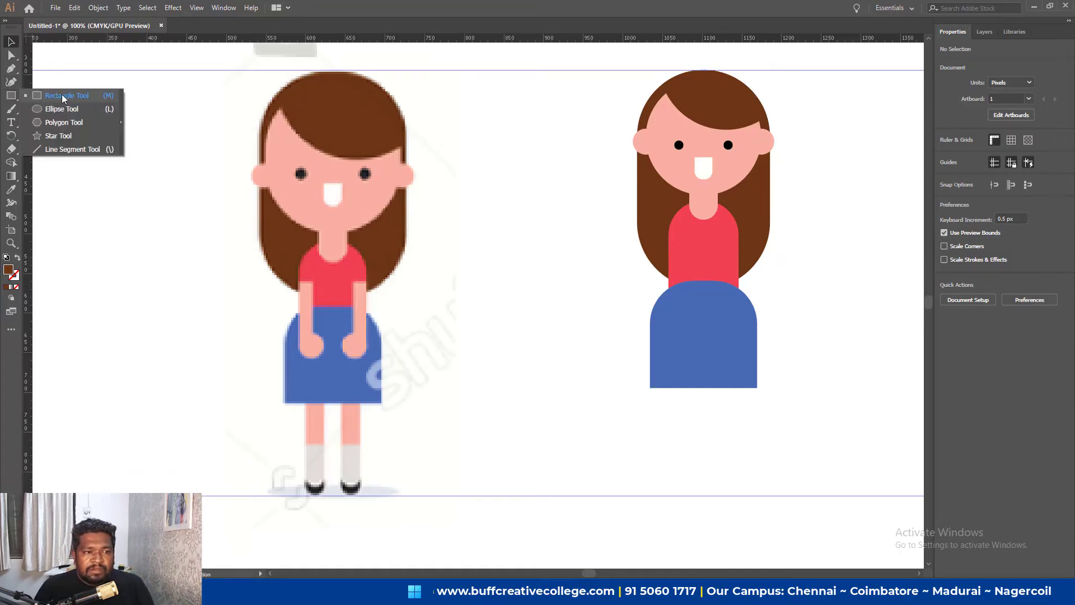
left_click(62, 95)
left_click_drag(723, 241, 739, 312)
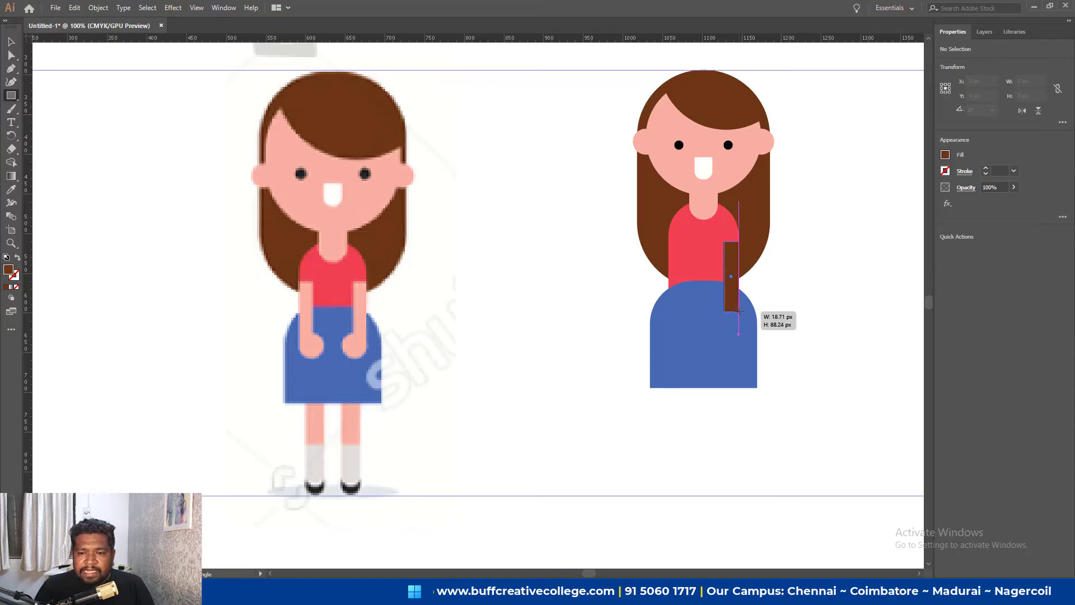
key("i")
left_click(704, 180)
key("v")
left_click(863, 247)
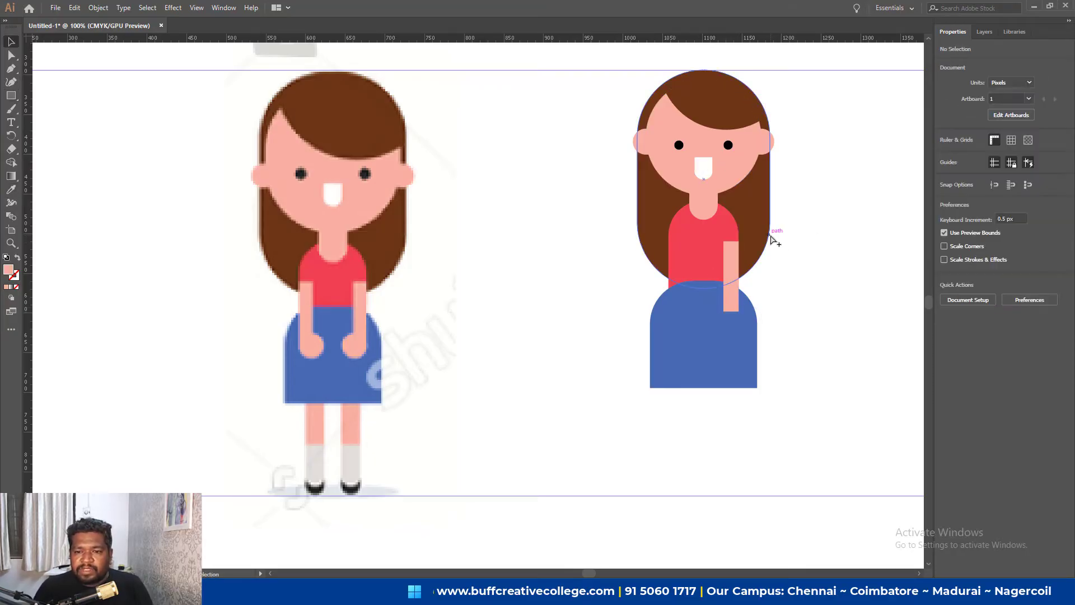
Adjust the arm's length from its bottom edge.
scroll(772, 236, "up", 2)
left_click_drag(805, 338, 866, 303)
left_click(753, 280)
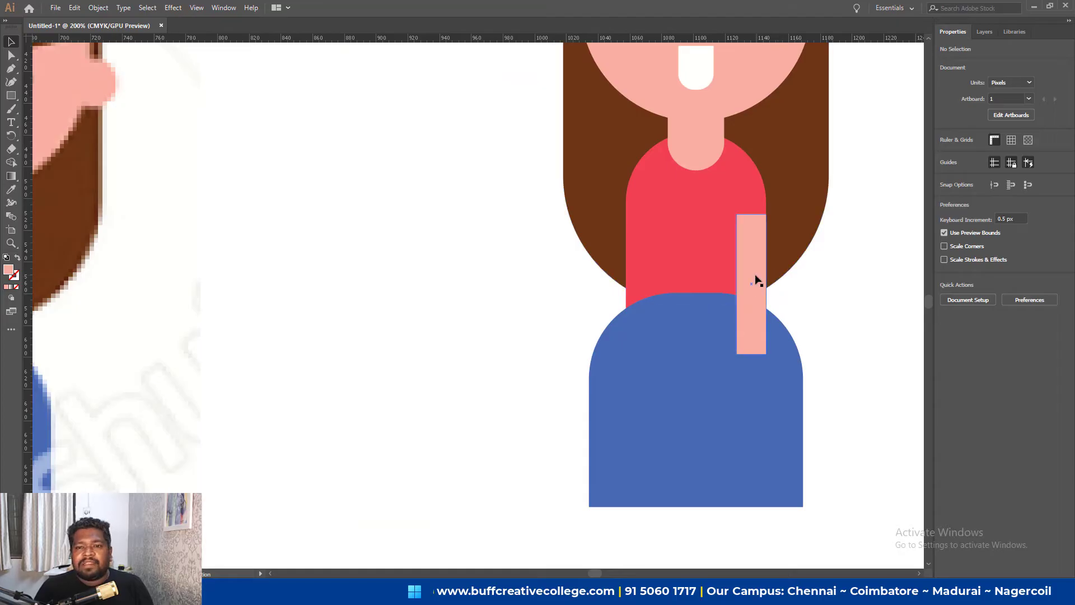
scroll(761, 286, "down", 3)
scroll(768, 291, "up", 1)
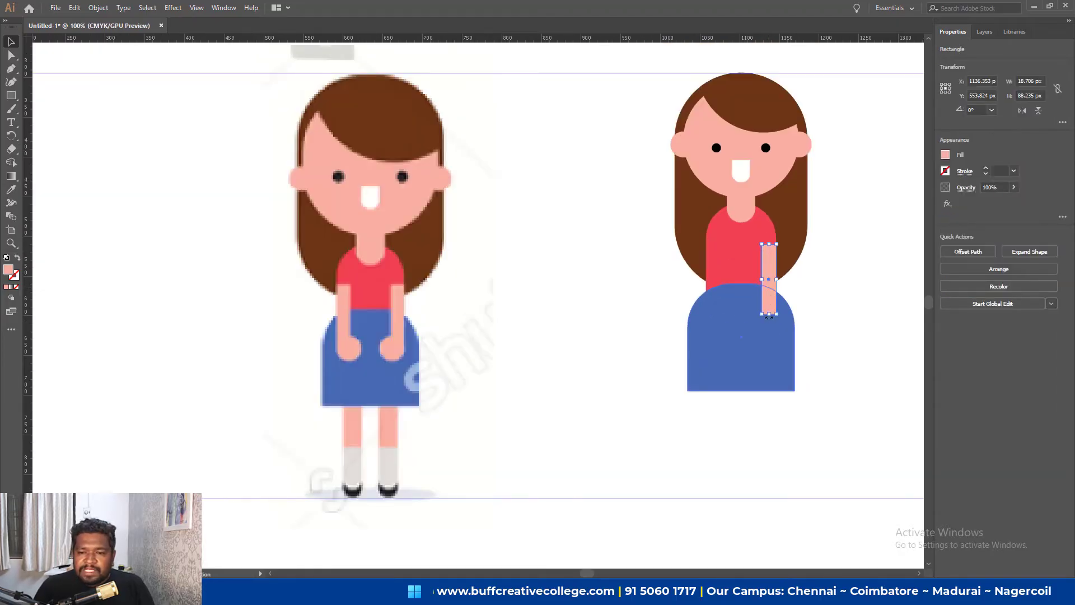
mouse_move(769, 313)
left_mouse_down()
mouse_move(770, 298)
mouse_move(770, 311)
left_mouse_up()
left_click(885, 303)
left_click(769, 304)
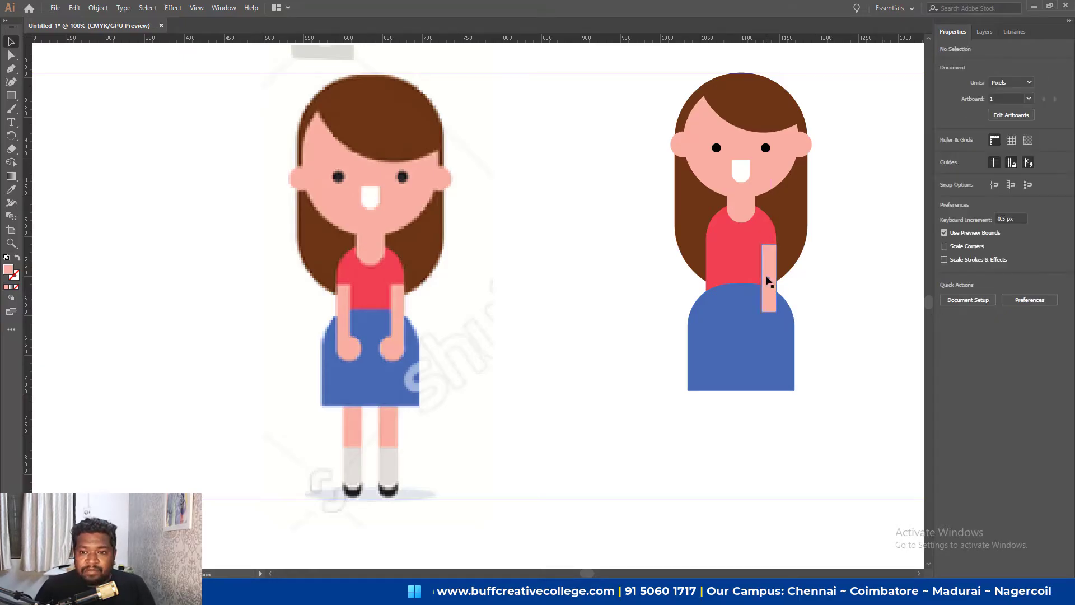
left_click(819, 303)
Draw a round pink hand at the arm's end and enlarge it to fit.
key("m")
scroll(719, 276, "up", 1)
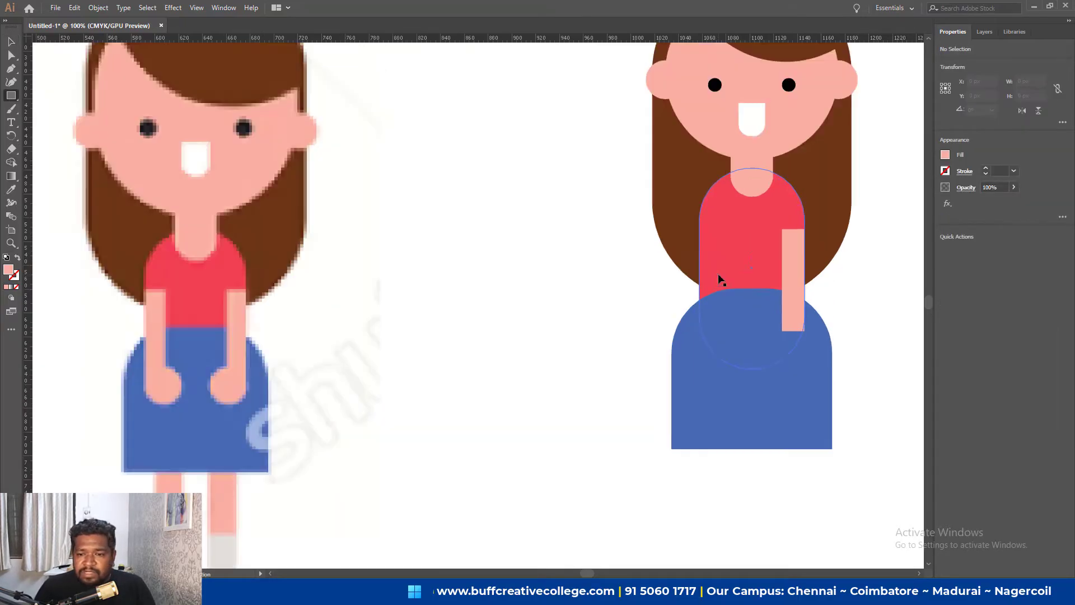
scroll(719, 277, "up", 1)
left_click_drag(791, 343, 834, 384)
key("ctrl+z")
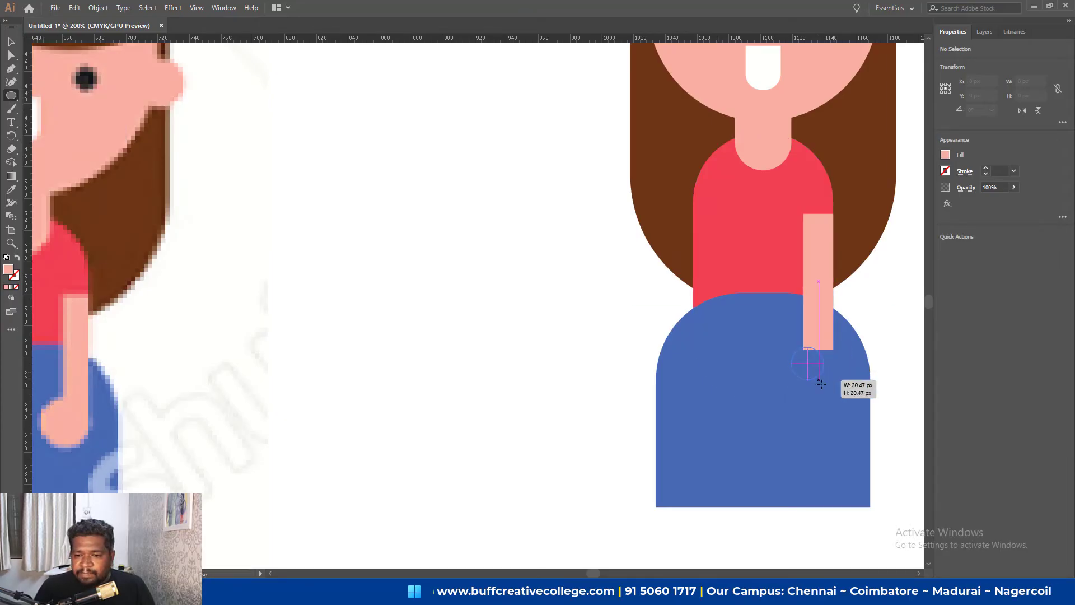
mouse_move(795, 353)
left_mouse_down()
mouse_move(829, 387)
mouse_move(827, 365)
left_mouse_up()
key("v")
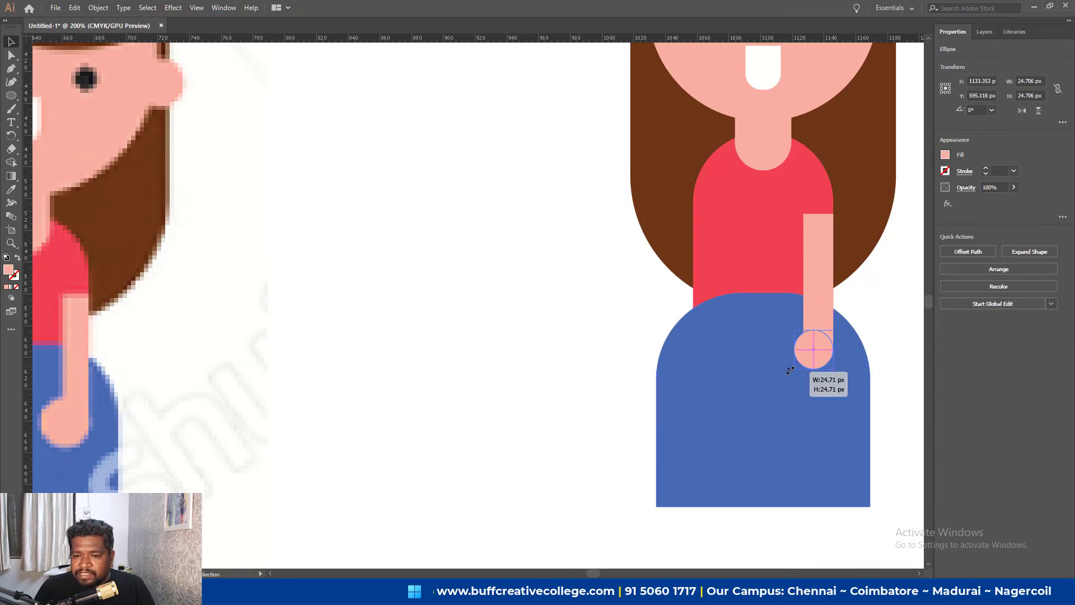
left_click_drag(795, 370, 790, 373)
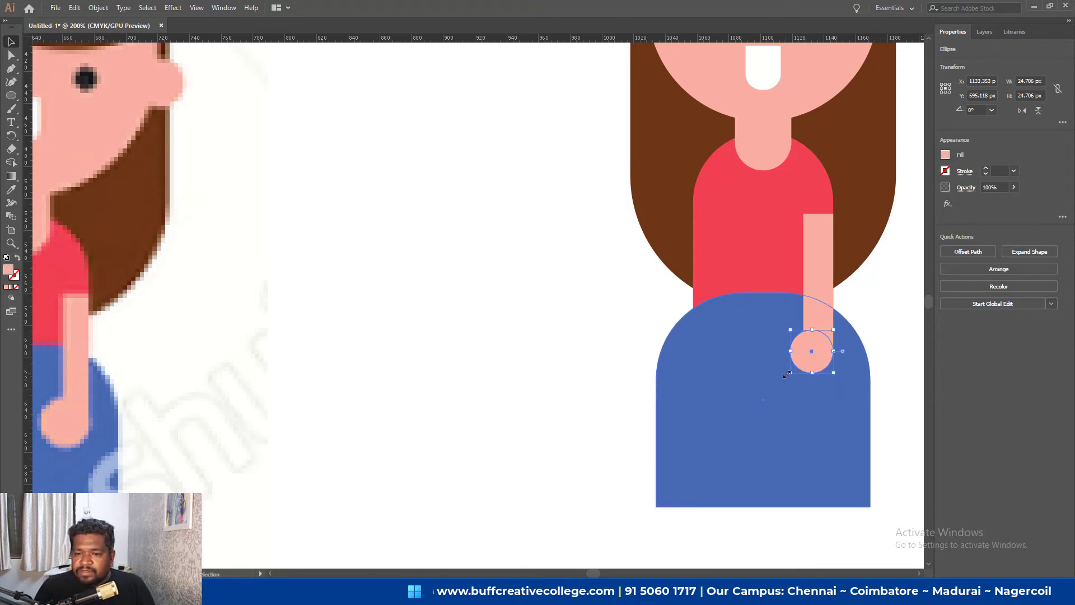
left_click(896, 313)
Duplicate the arm and hand to the girl's left side.
left_click(825, 283)
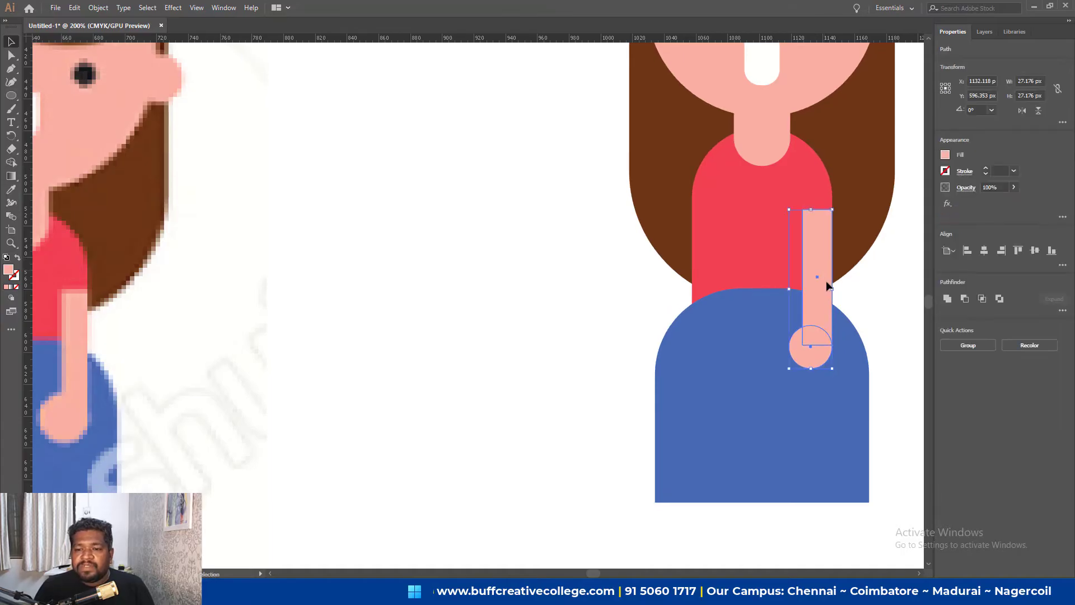
left_click_drag(825, 283, 752, 307)
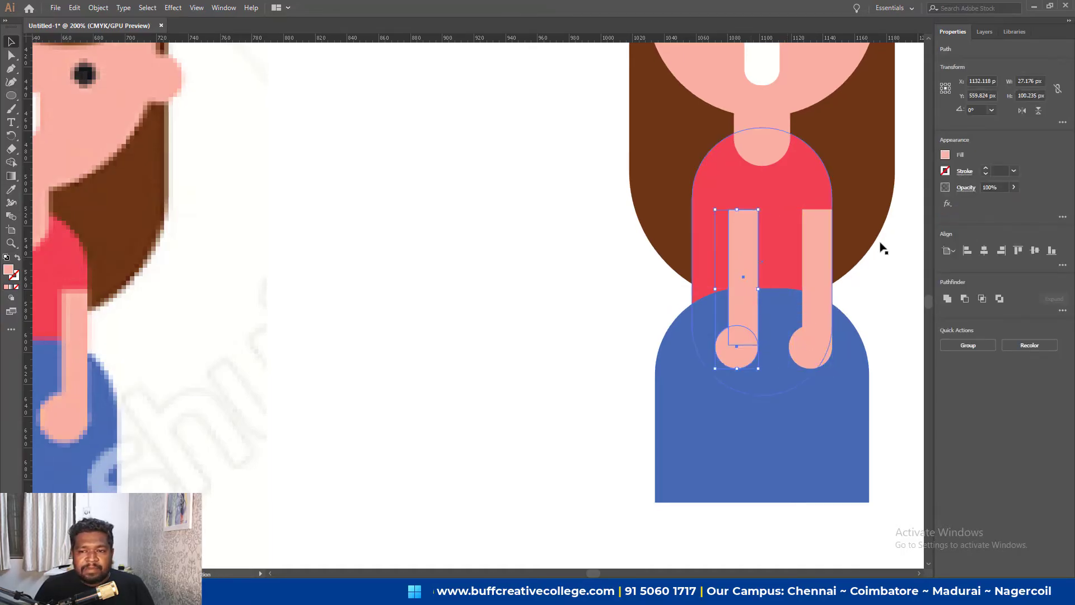
left_click_drag(732, 260, 705, 260)
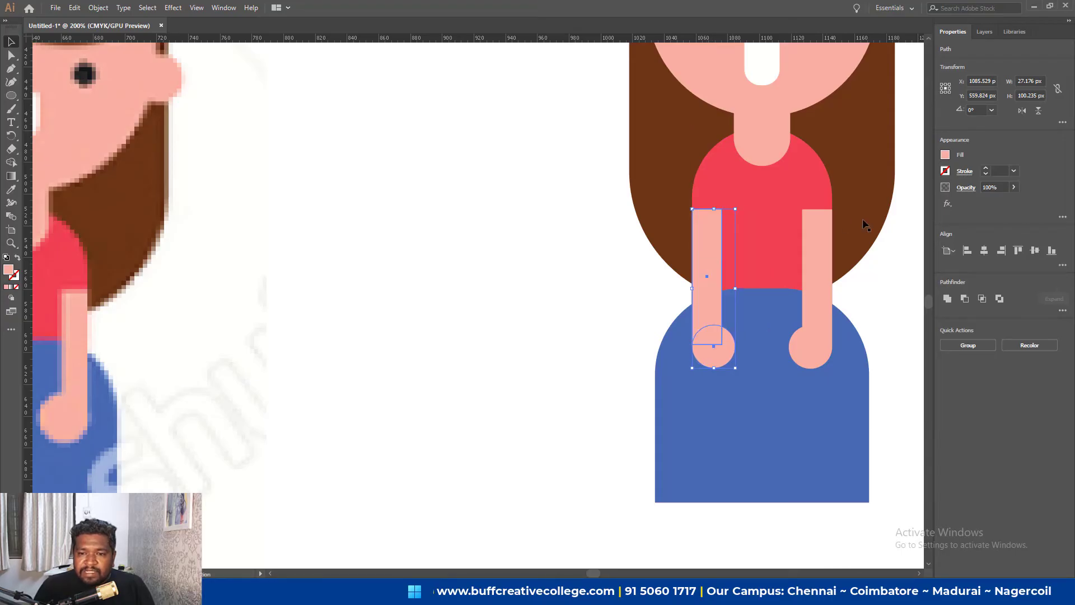
scroll(898, 263, "down", 2)
left_click_drag(895, 295, 826, 318)
Shorten the brown hair further from its bottom edge.
left_click(826, 317)
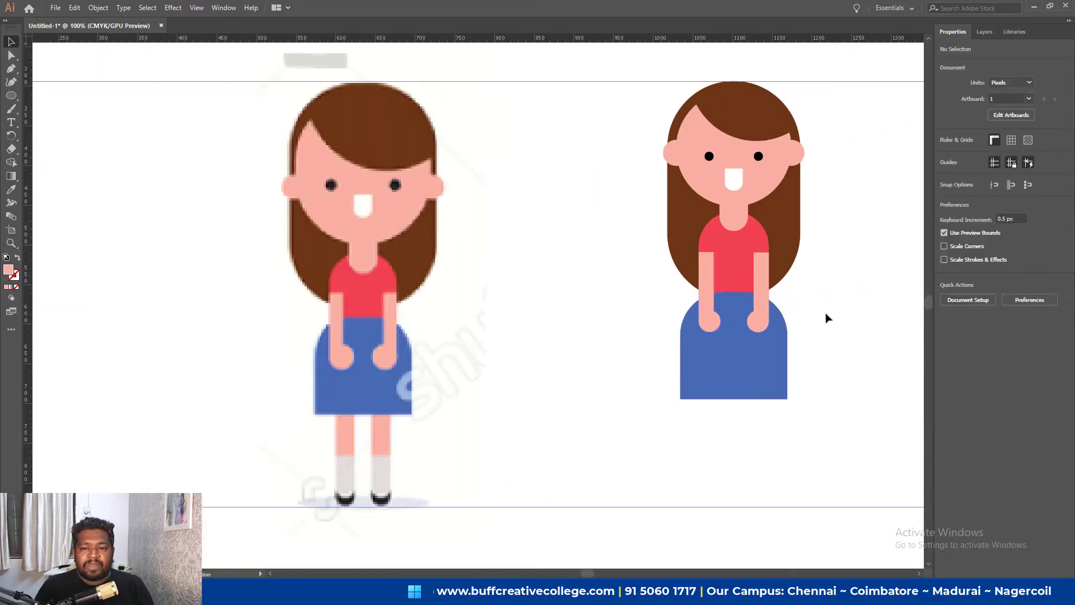
left_click(787, 254)
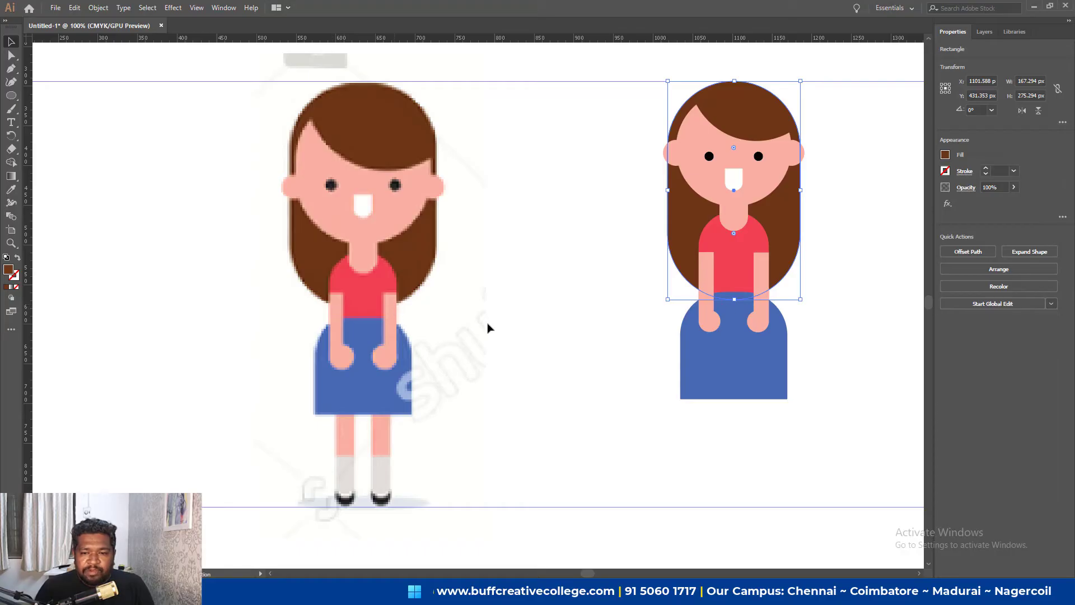
left_click_drag(734, 299, 734, 276)
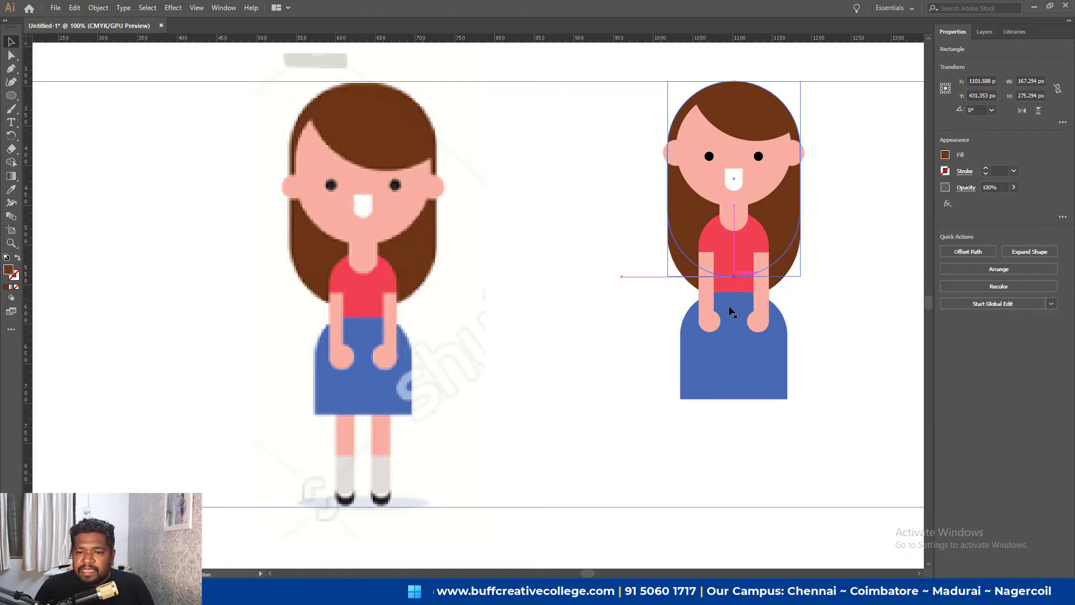
left_click(854, 280)
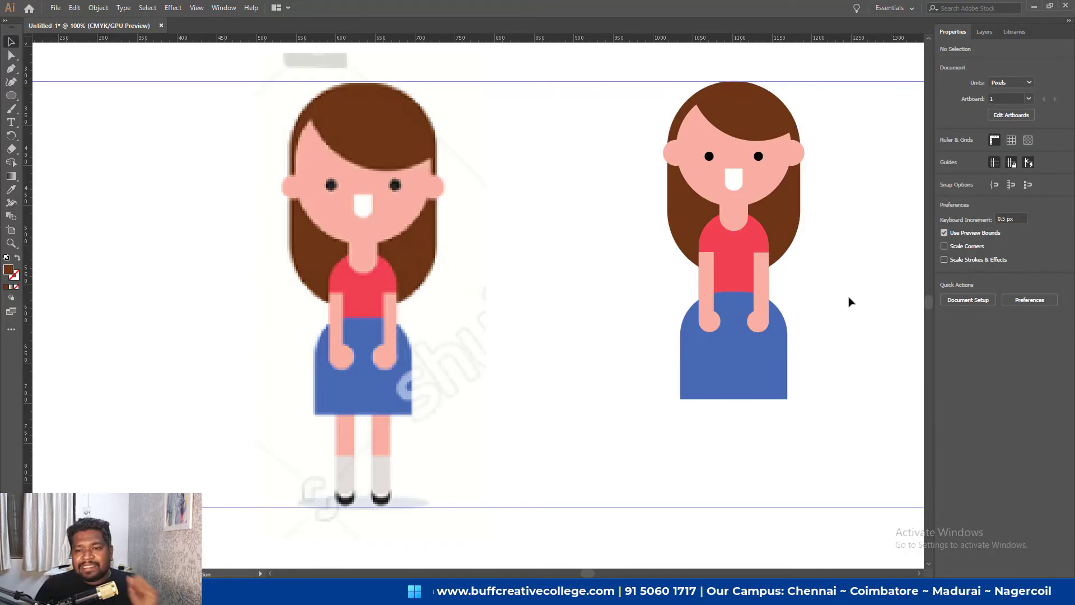
Nudge the blue skirt up under the shirt to Y 616.882 px.
left_click(752, 390)
key("Up")
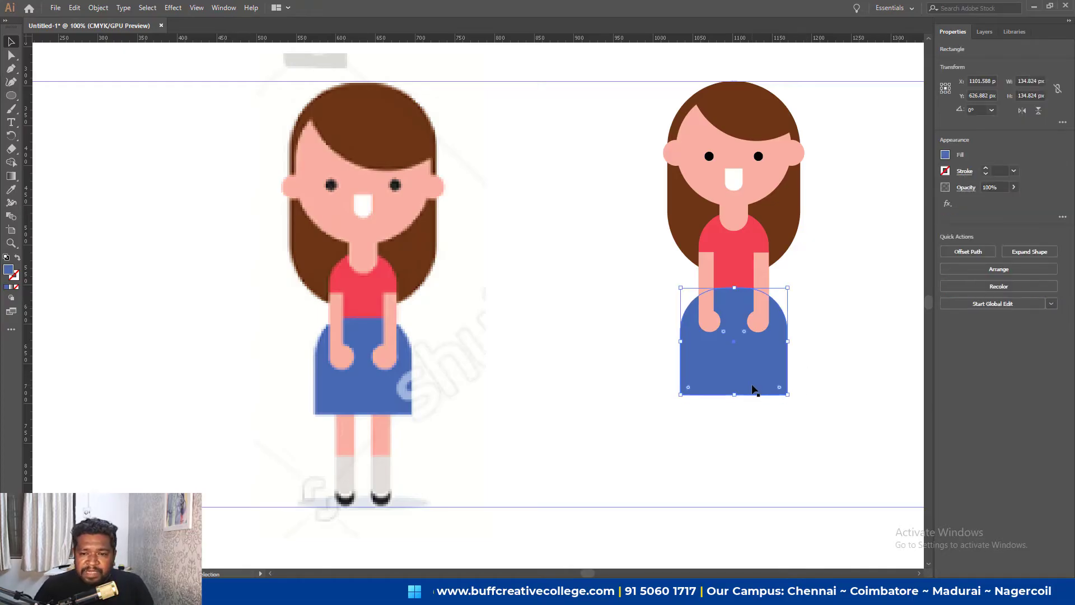
key("Up")
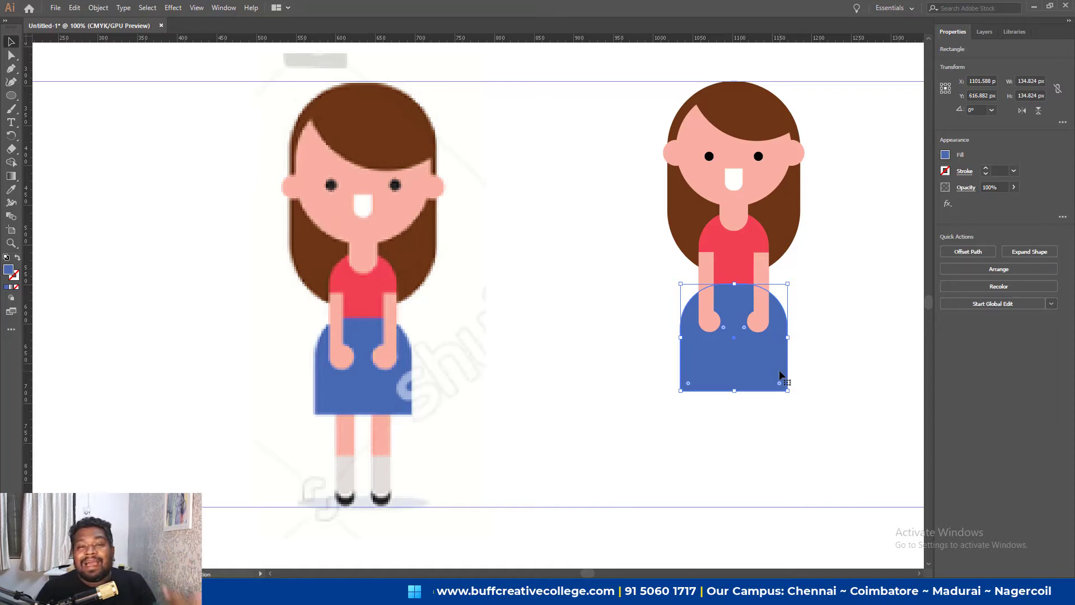
Copy the arm down below the skirt as a leg and adjust its length.
left_click(818, 319)
left_click_drag(821, 340, 776, 309)
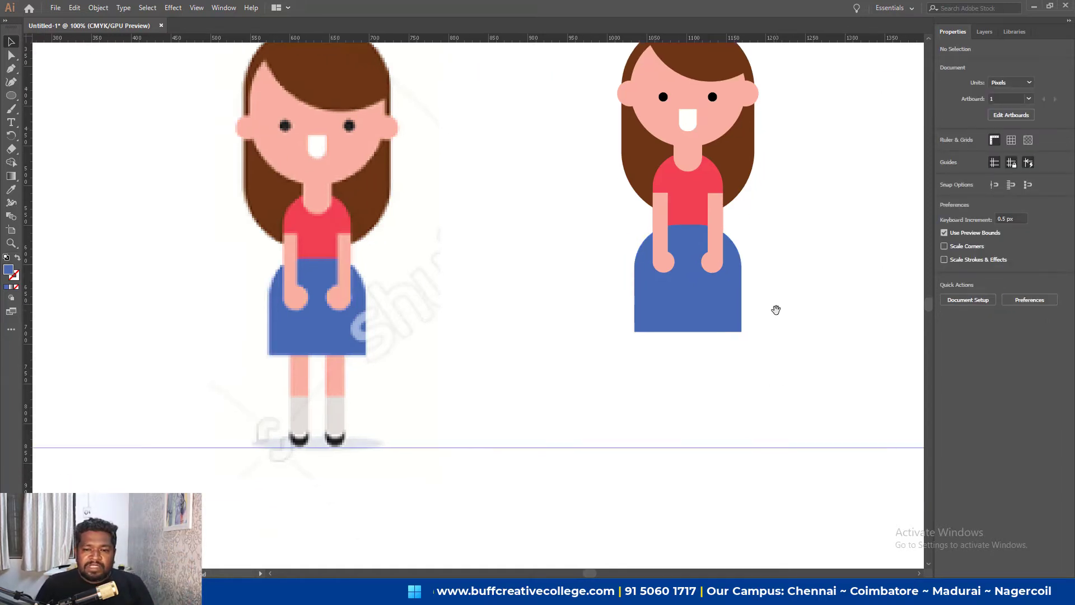
left_click_drag(715, 247, 719, 354)
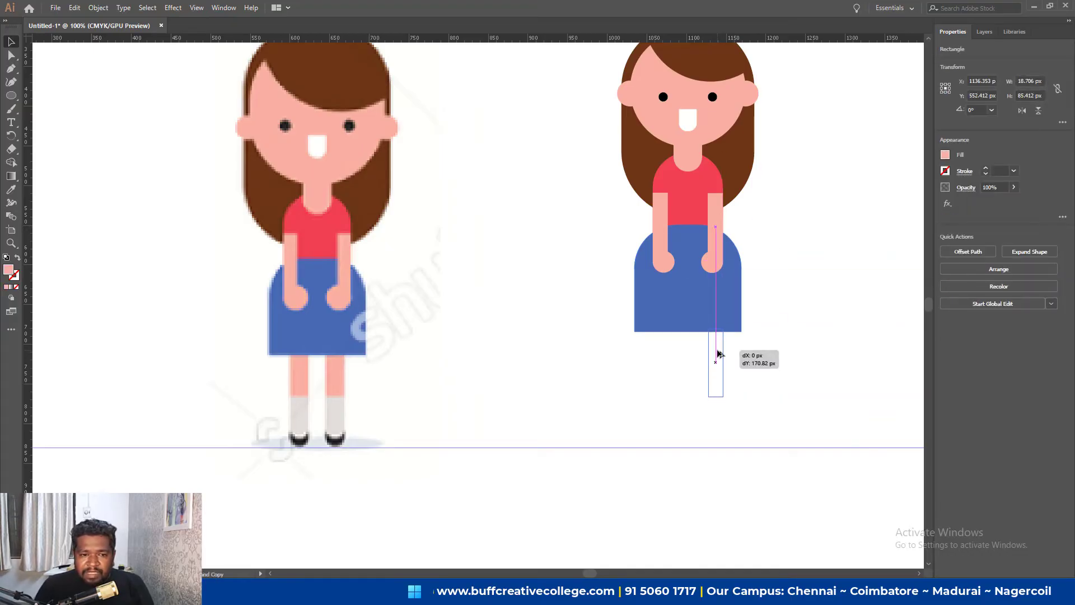
left_click_drag(719, 354, 697, 370)
scroll(711, 364, "up", 1)
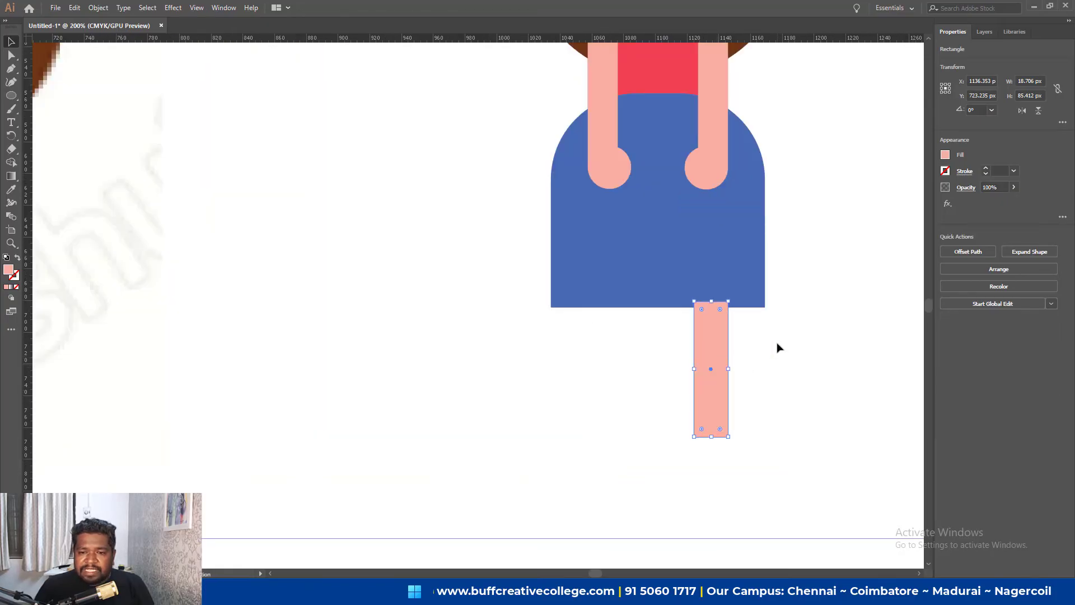
scroll(779, 352, "down", 1)
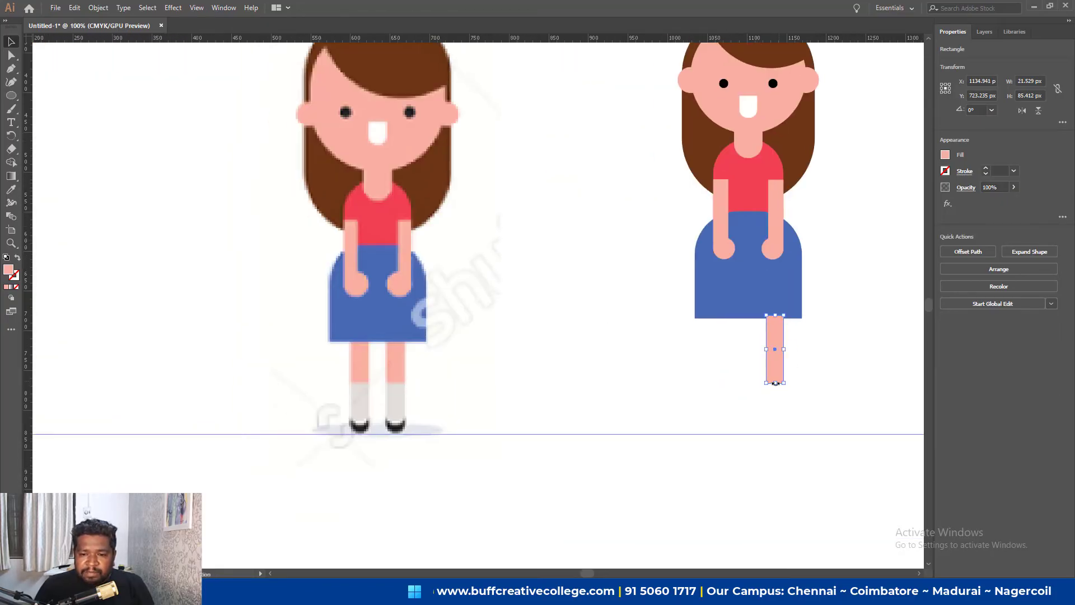
left_click_drag(775, 383, 776, 413)
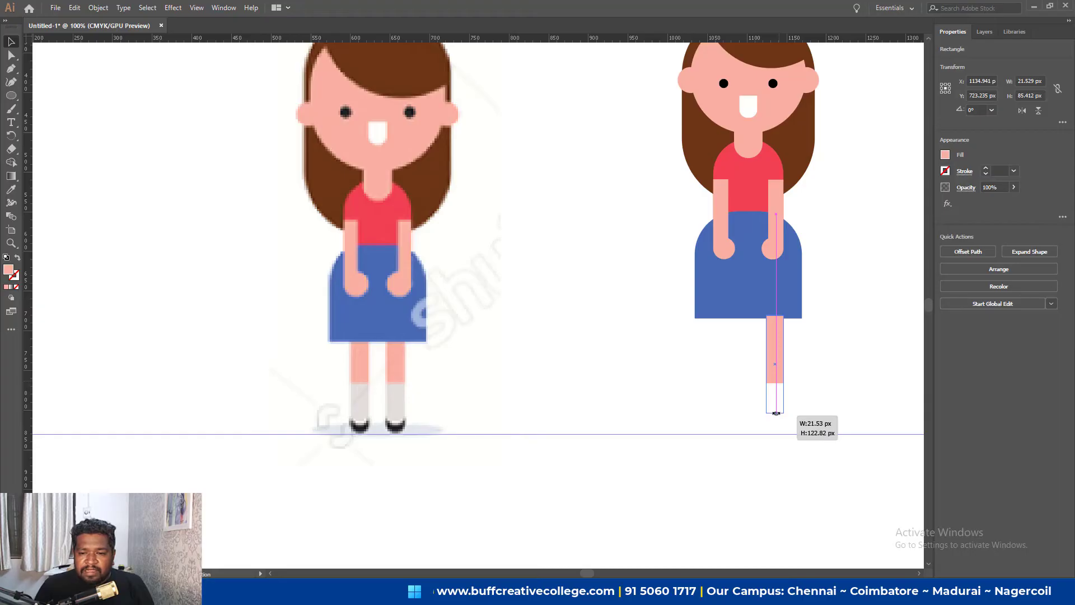
left_click_drag(776, 413, 775, 399)
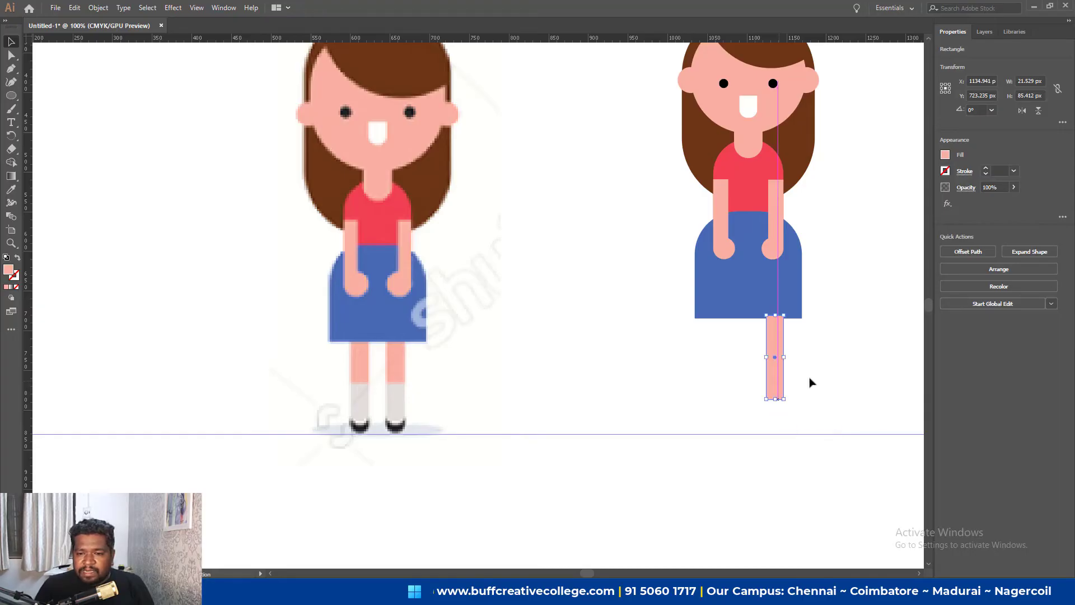
left_click_drag(775, 357, 778, 363)
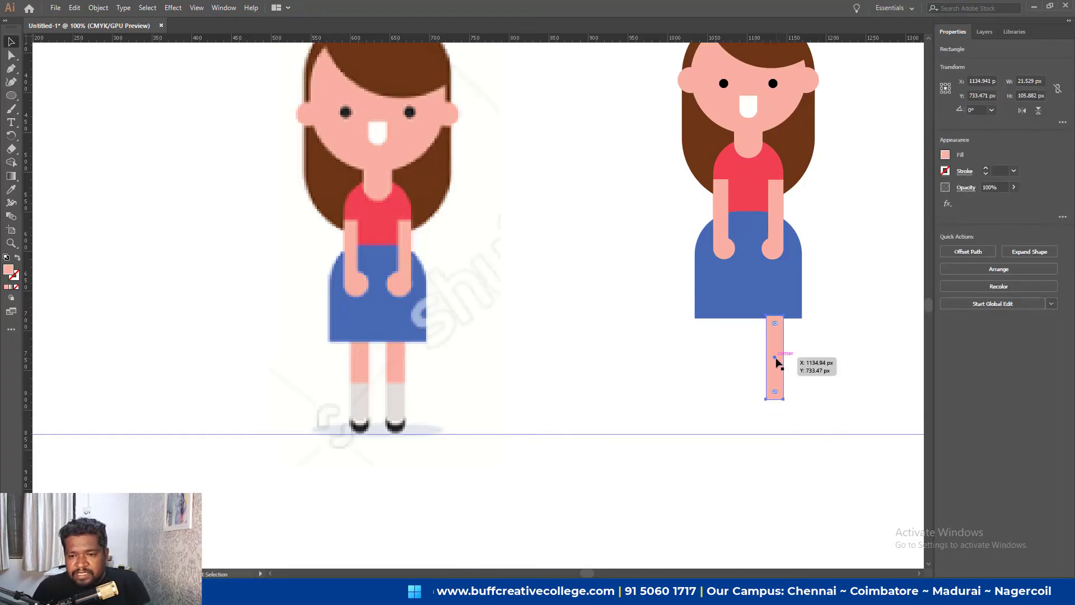
Shorten the lower leg rectangle and eyedrop the reference's grey sock colour into it.
left_click(862, 340)
left_click(778, 367)
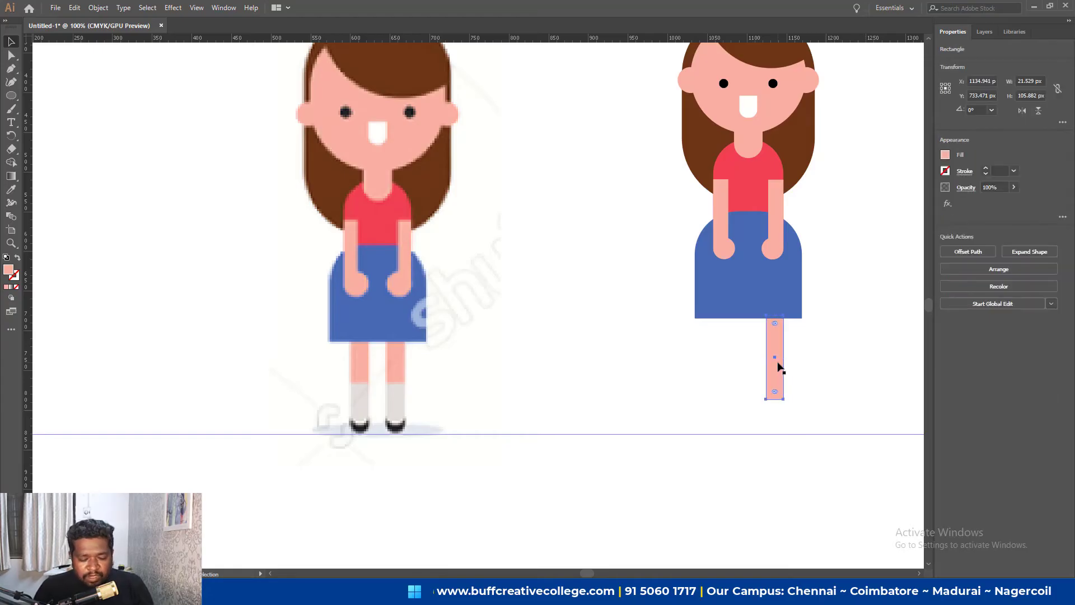
key("v")
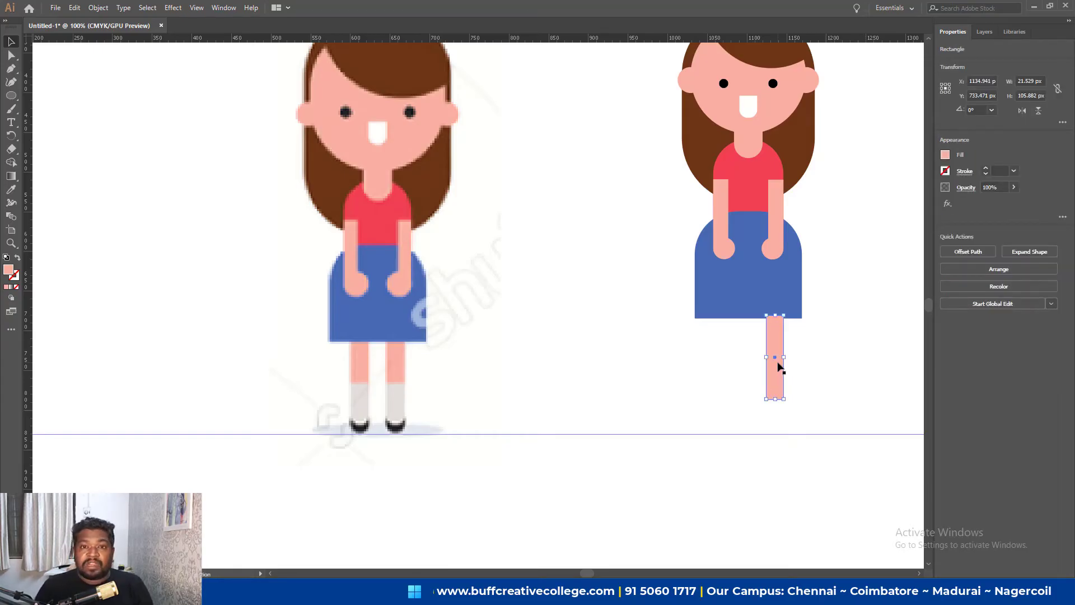
left_click_drag(775, 315, 776, 369)
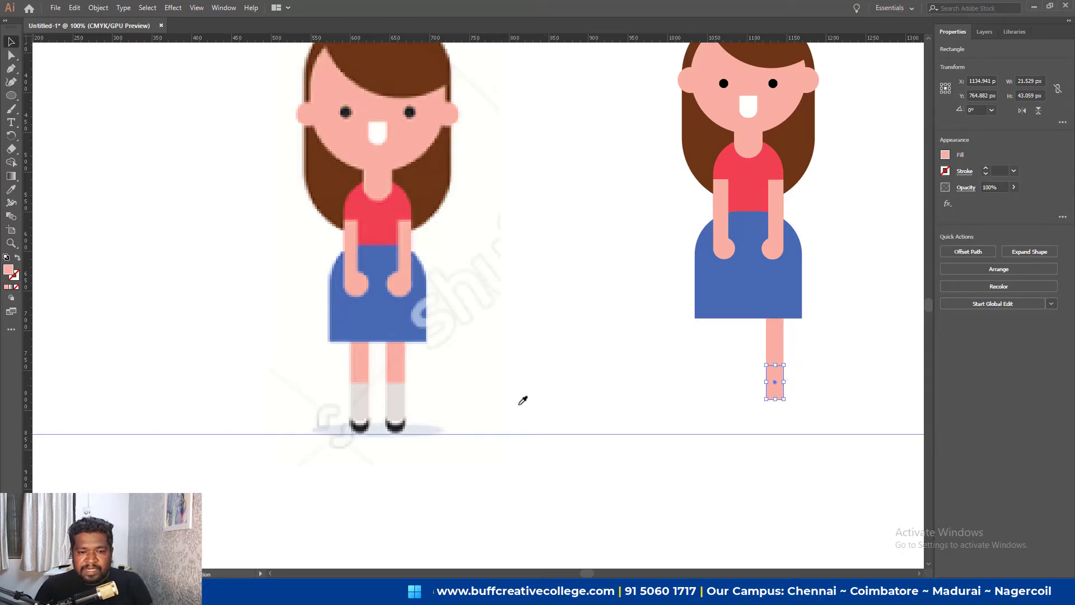
key("i")
left_click(397, 396)
key("v")
left_click(710, 381)
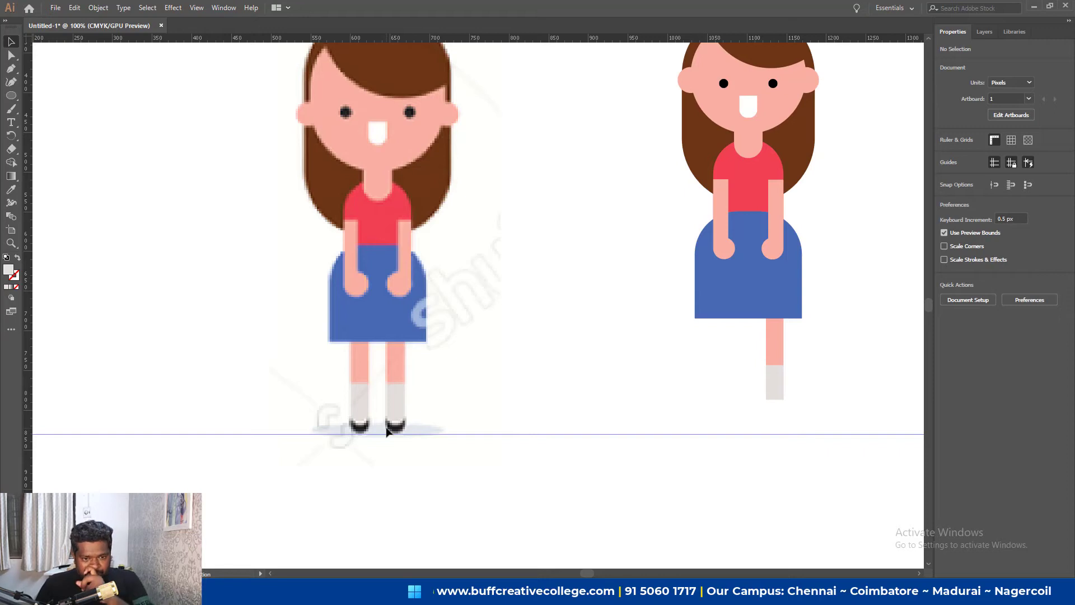
scroll(805, 419, "up", 3)
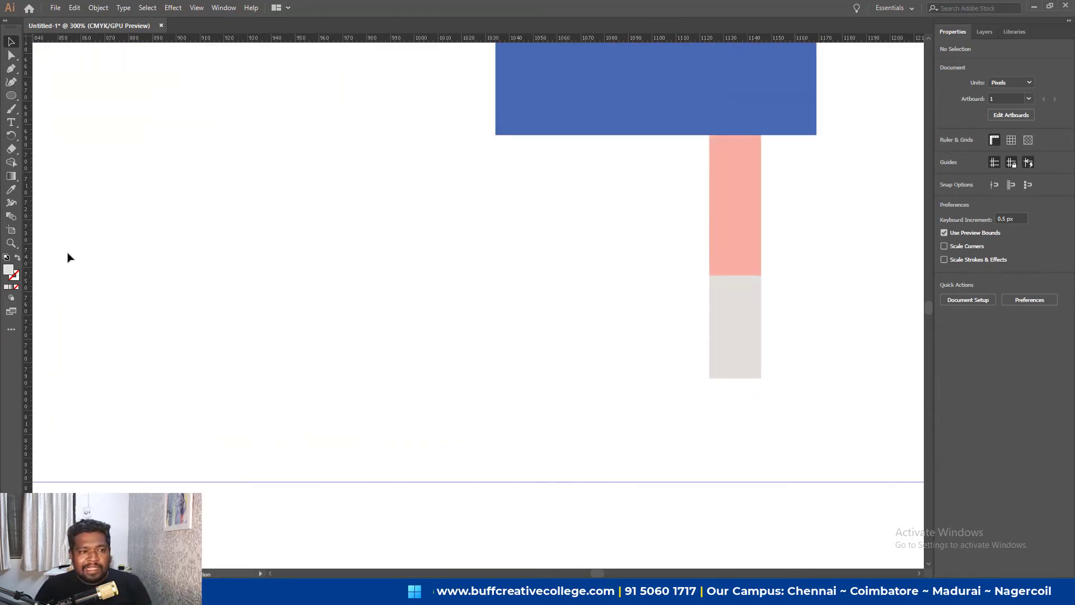
Draw a circle below the grey sock, fill it black and send it behind the sock.
left_click_drag(12, 95, 56, 117)
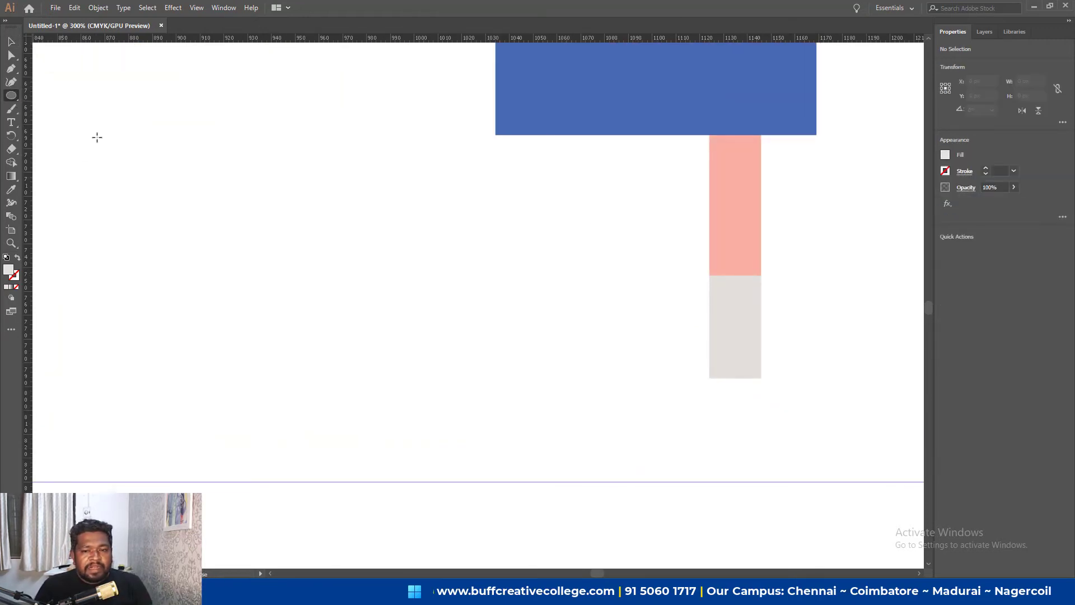
mouse_move(713, 375)
left_mouse_down()
mouse_move(765, 423)
mouse_move(750, 386)
left_mouse_up()
key("v")
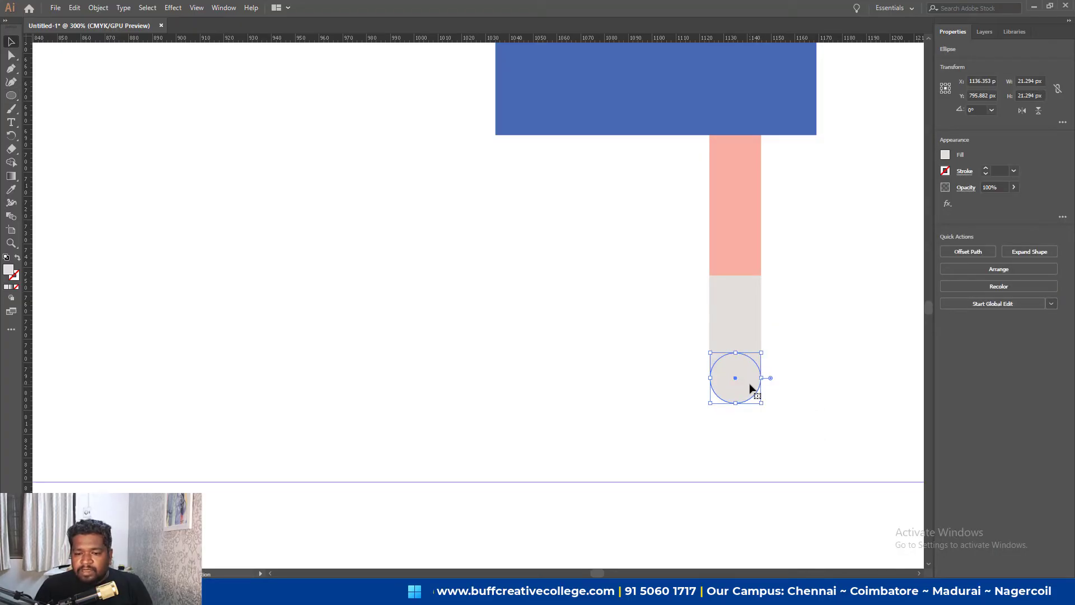
left_click(945, 159)
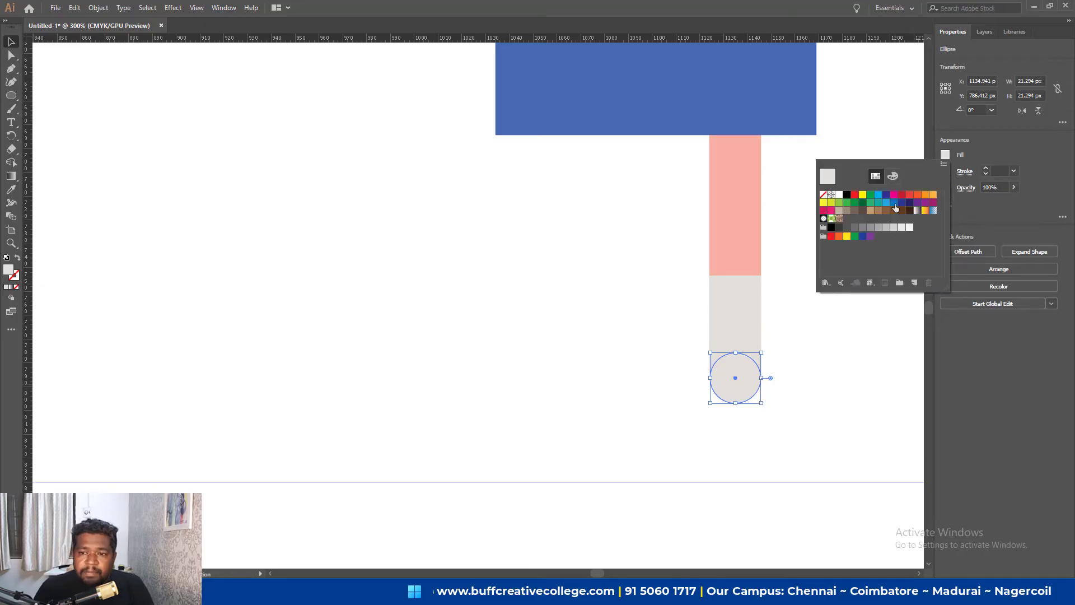
left_click(846, 196)
key("Escape")
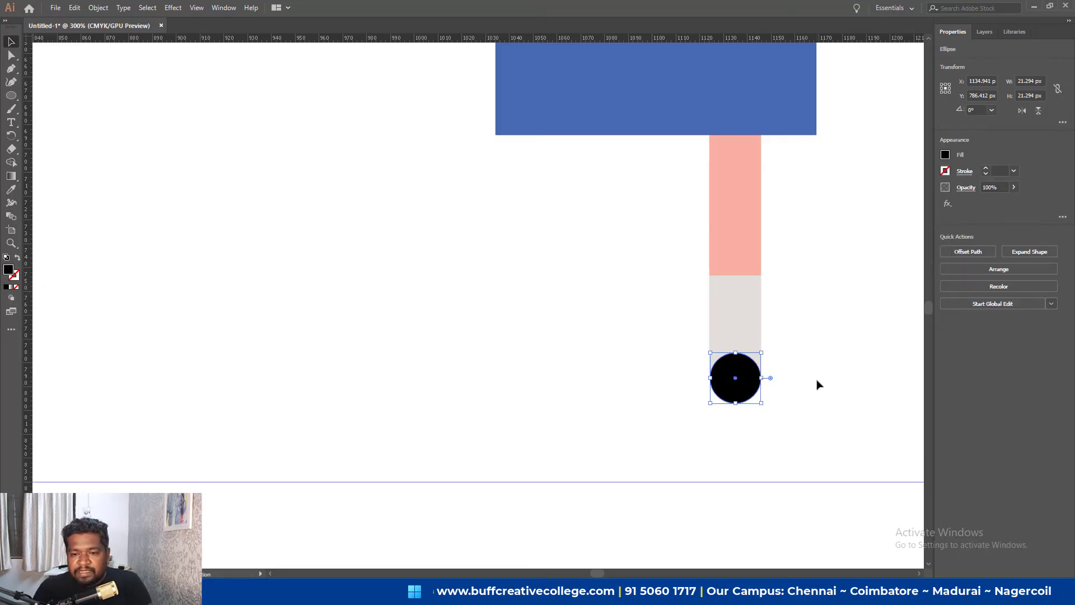
key("ctrl+shift+bracketleft")
left_click(813, 381)
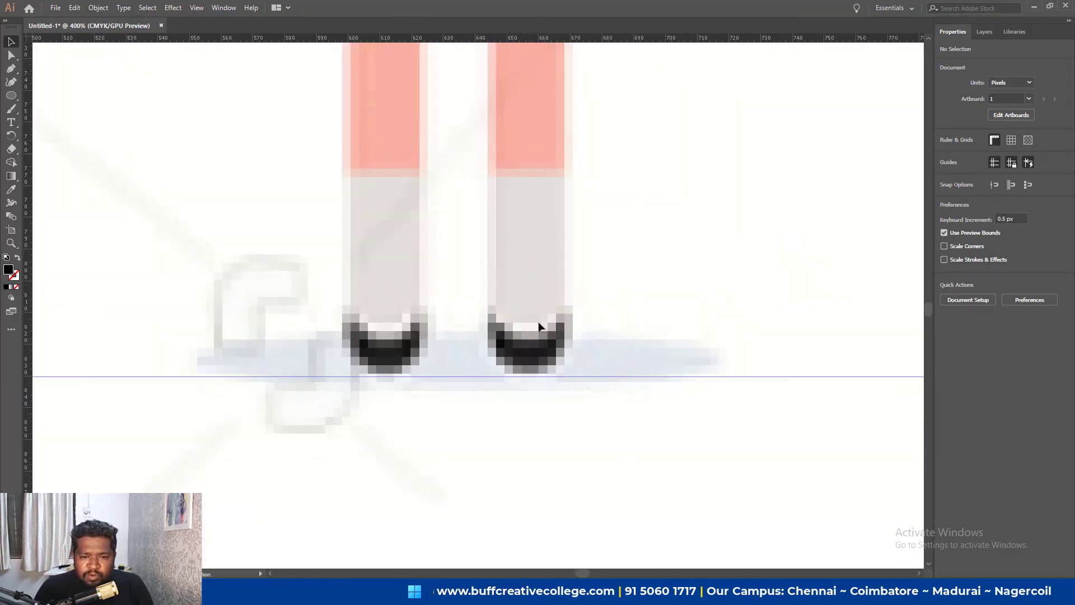
scroll(489, 365, "down", 2)
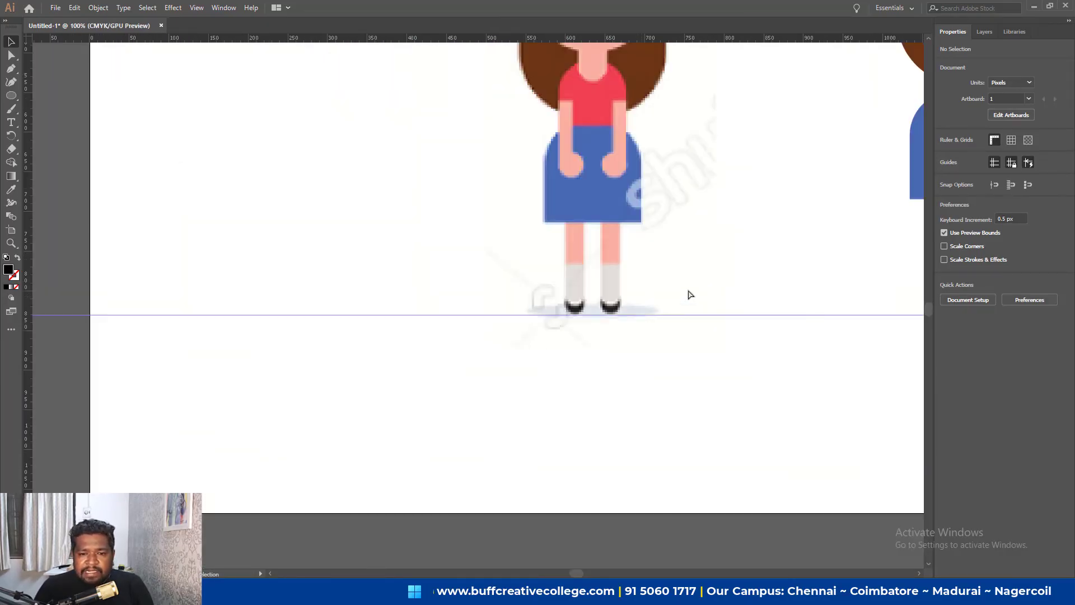
scroll(691, 296, "down", 2)
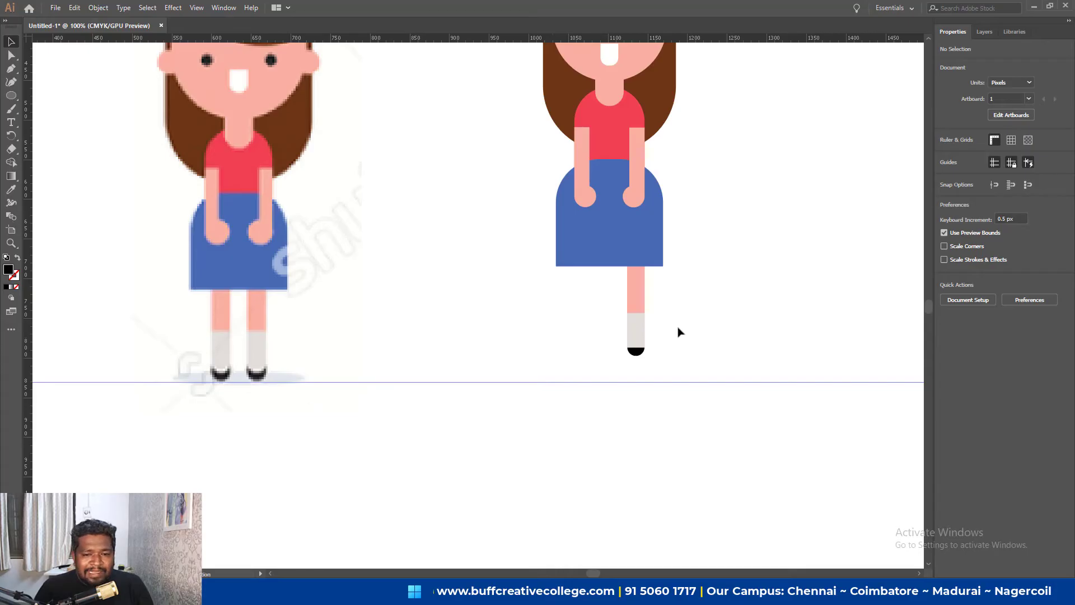
scroll(678, 332, "up", 4)
Paste a copy of the shoe circle, make it white, and flatten it into a 21×5 px rim.
left_click(667, 377)
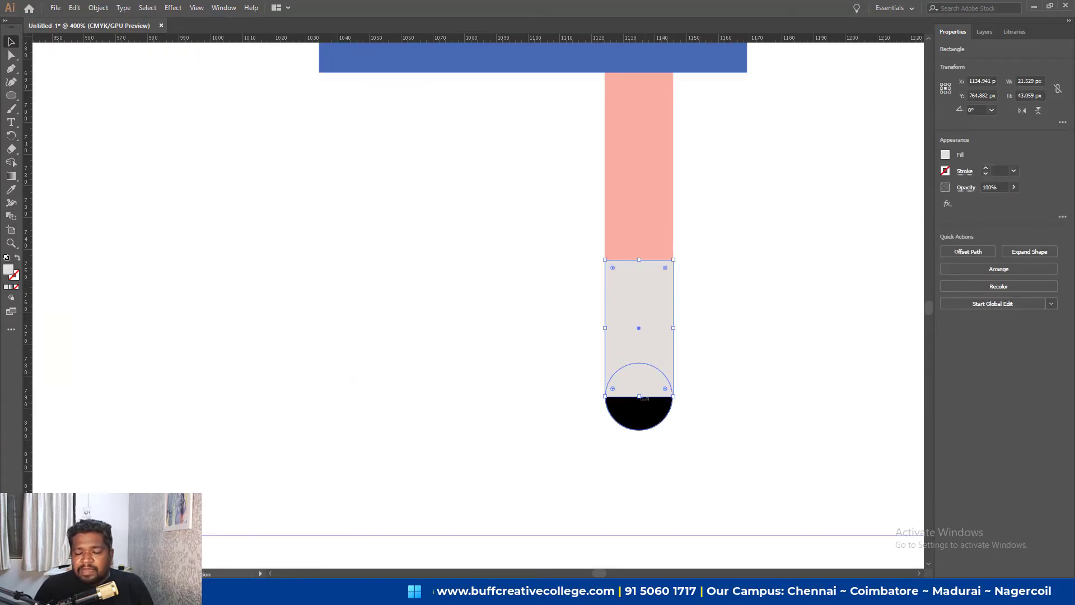
left_click(686, 377)
left_click(644, 417)
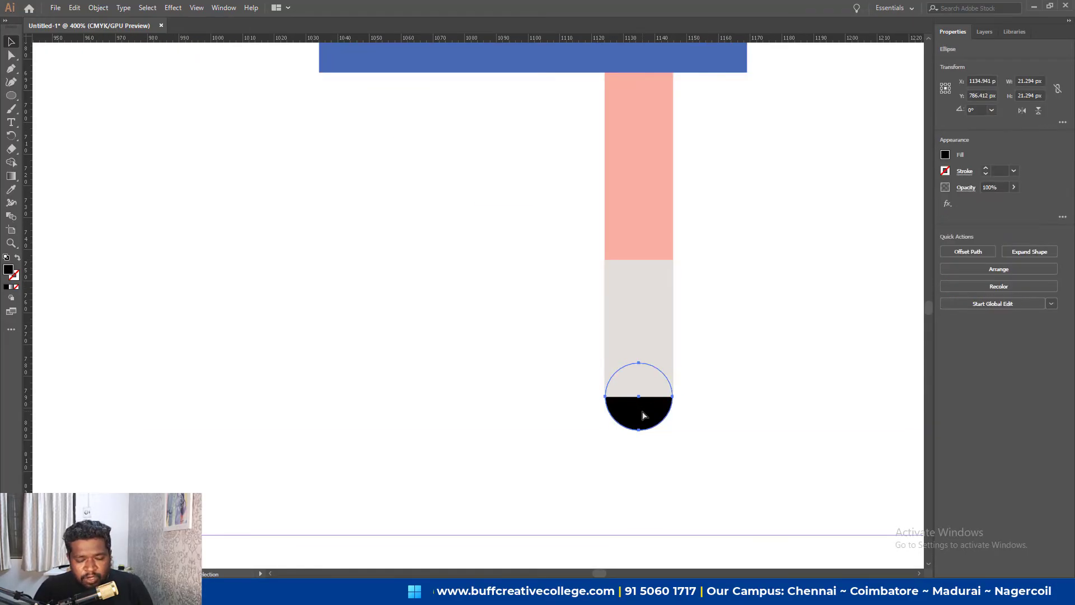
key("ctrl+v")
mouse_move(493, 306)
left_mouse_down()
mouse_move(541, 373)
mouse_move(650, 420)
left_mouse_up()
key("i")
left_click(562, 344)
key("v")
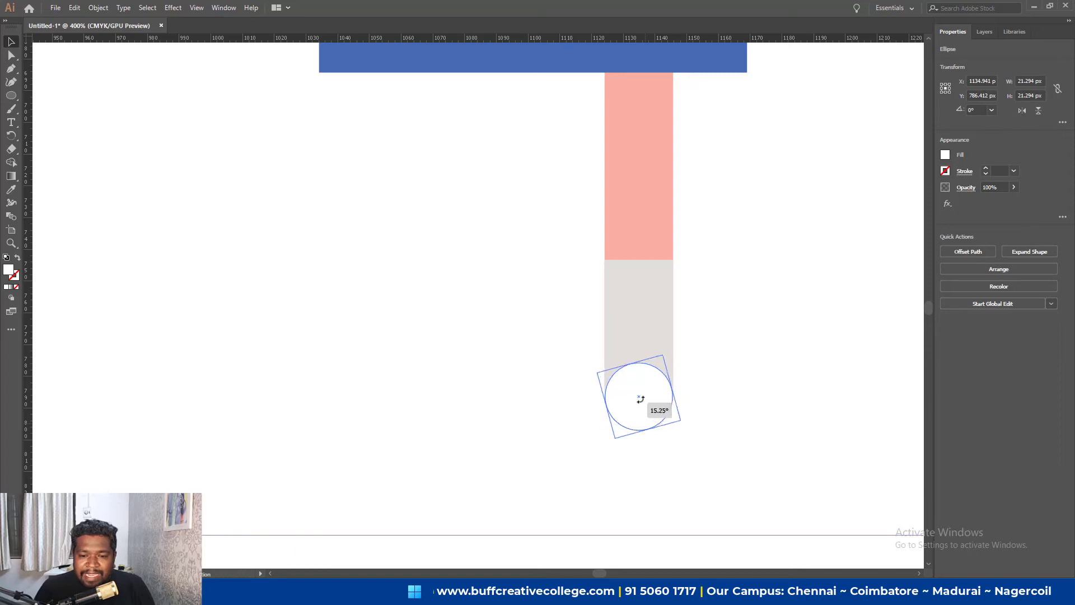
mouse_move(639, 430)
left_mouse_down()
mouse_move(639, 374)
mouse_move(650, 395)
left_mouse_up()
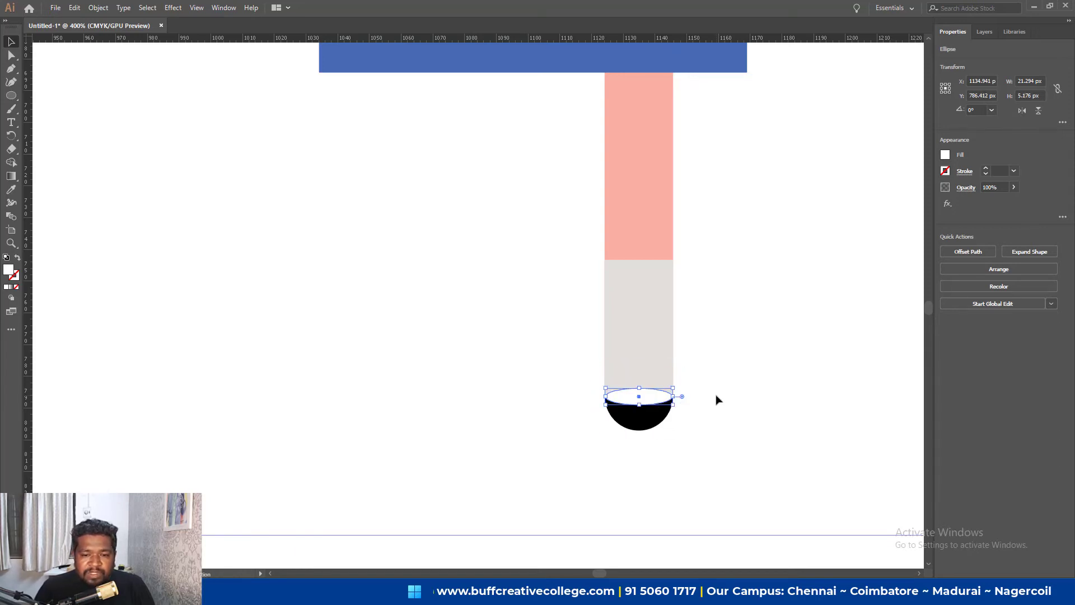
left_click(717, 399)
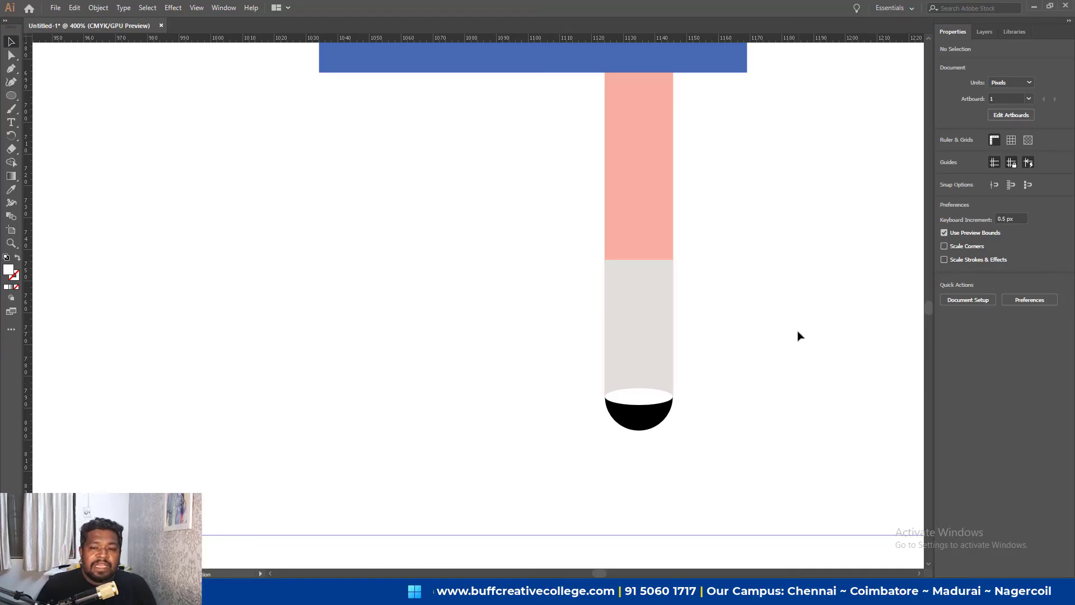
left_click_drag(775, 173, 538, 492)
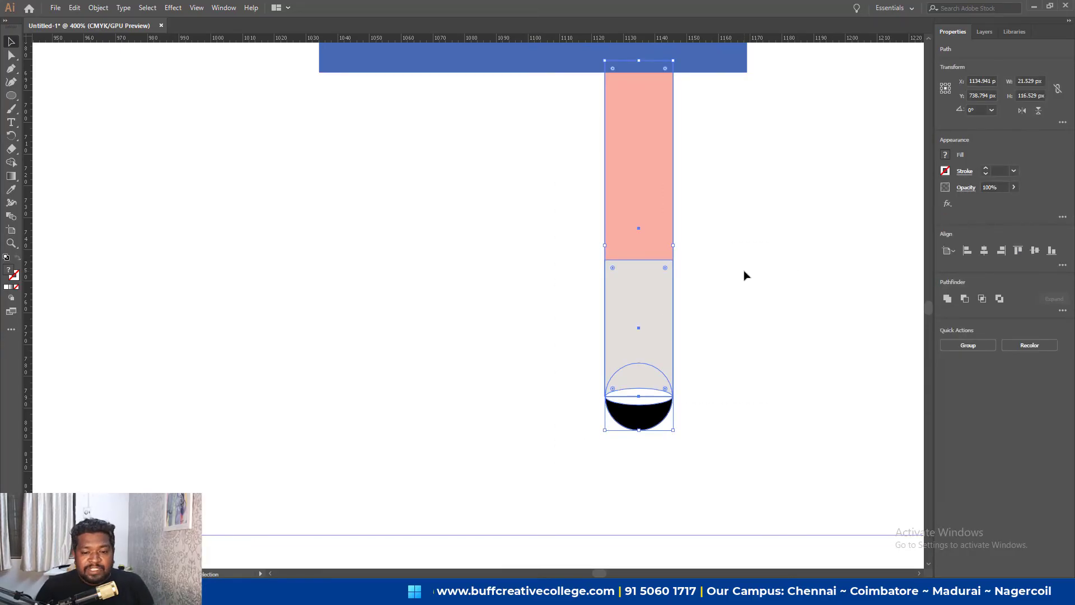
Group the leg pieces and place a duplicate leg to the left.
scroll(745, 275, "down", 2)
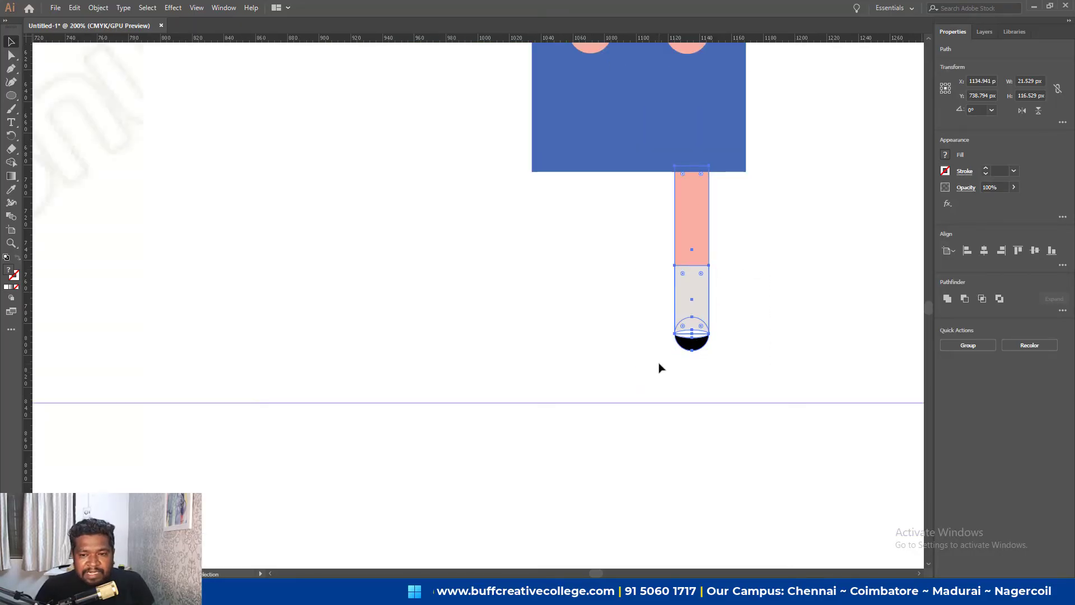
key("ctrl+g")
left_click_drag(702, 235, 593, 238)
Select both legs plus the skirt as key object to centre them beneath it.
scroll(605, 238, "down", 2)
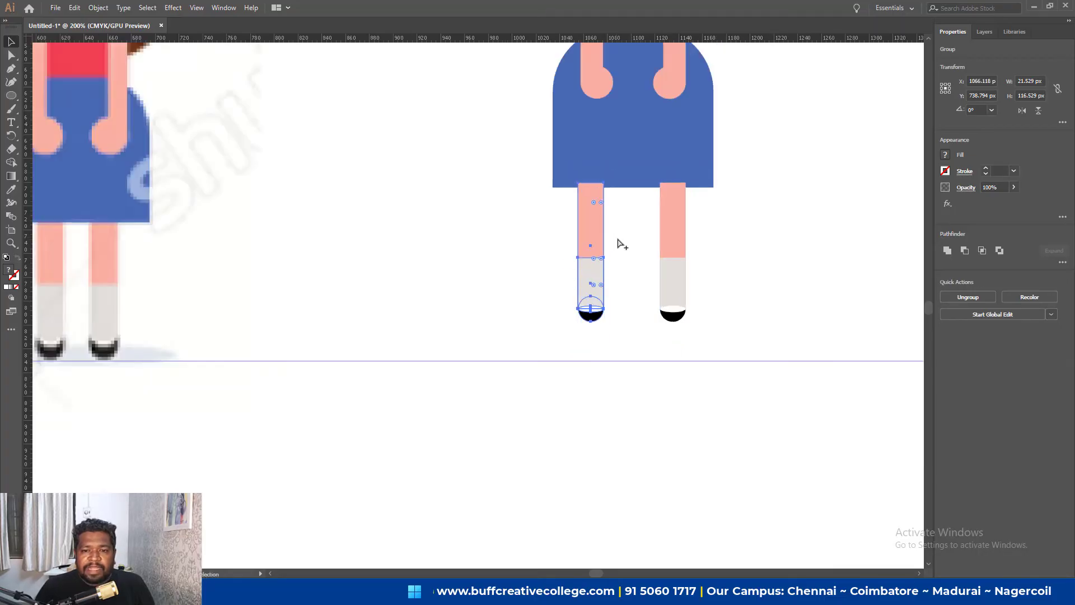
scroll(616, 240, "down", 1)
left_click_drag(731, 241, 560, 285)
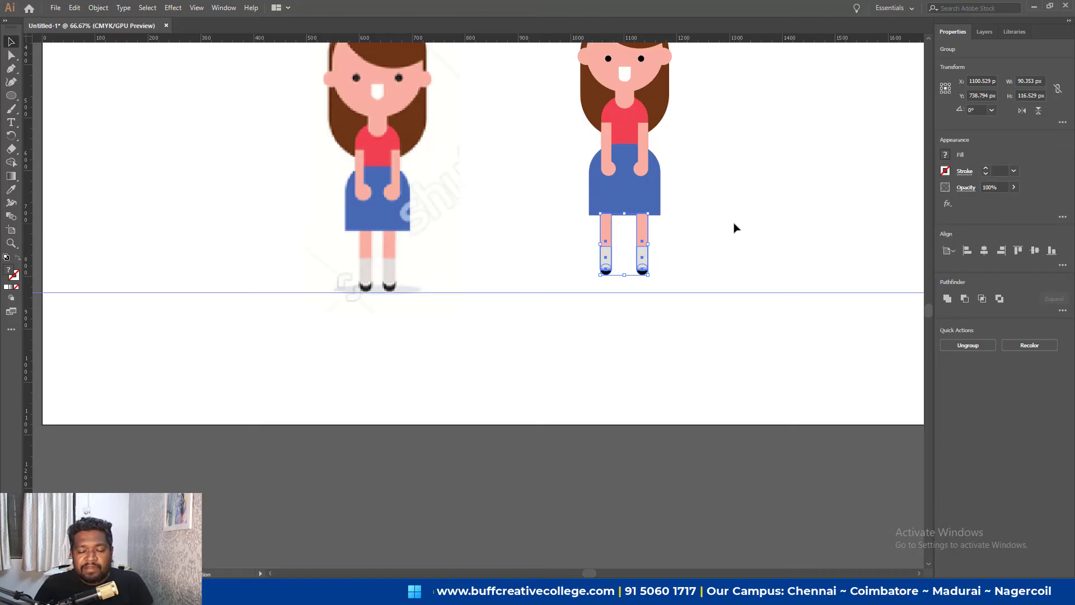
key("ctrl+shift+b")
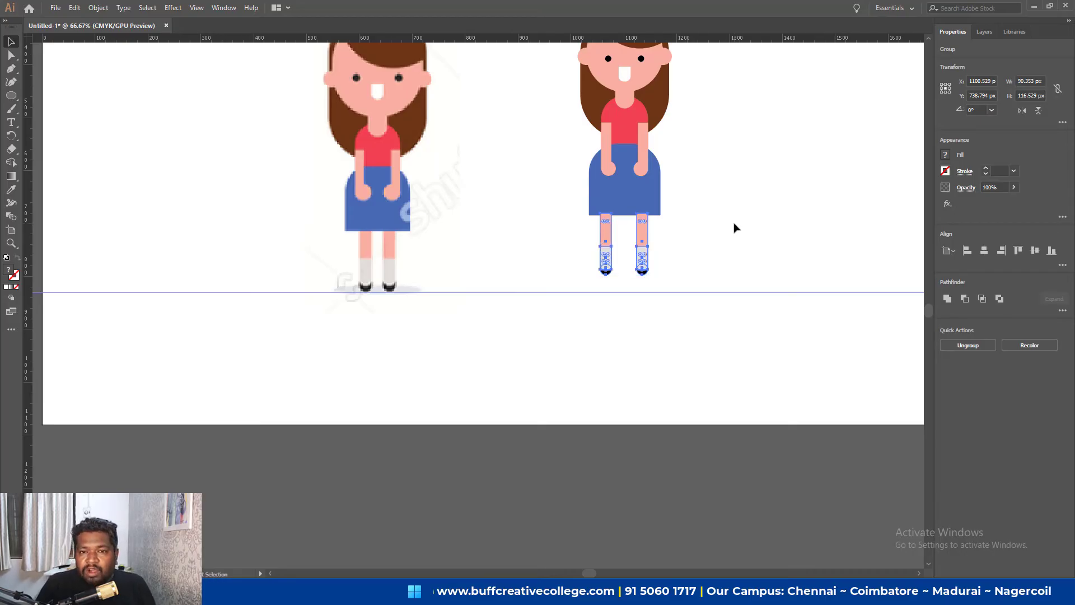
key("ctrl+shift+b")
key("a")
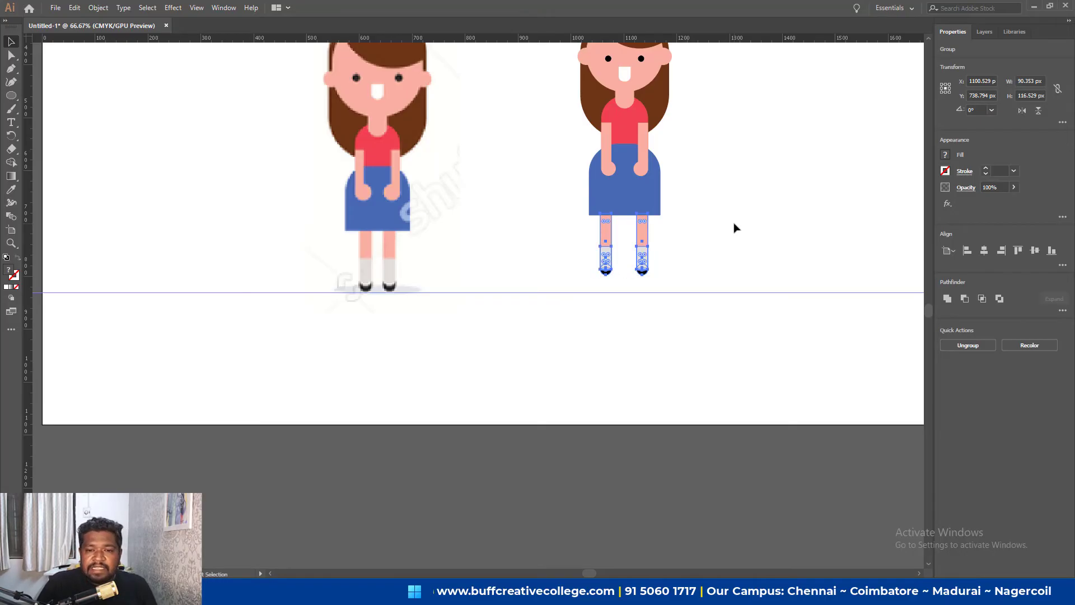
key("v")
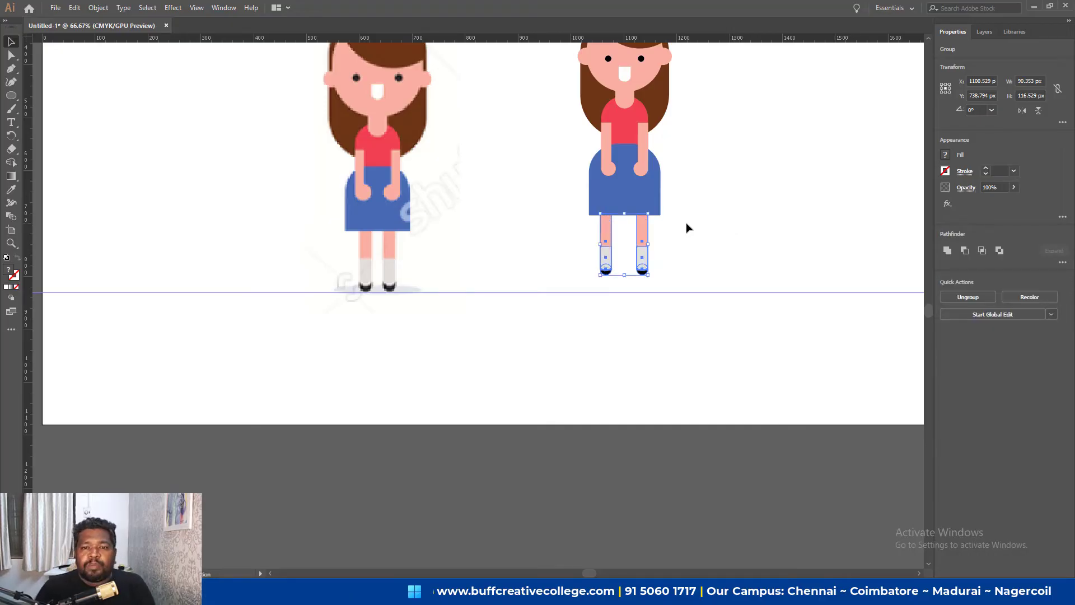
left_click(656, 200, "shift")
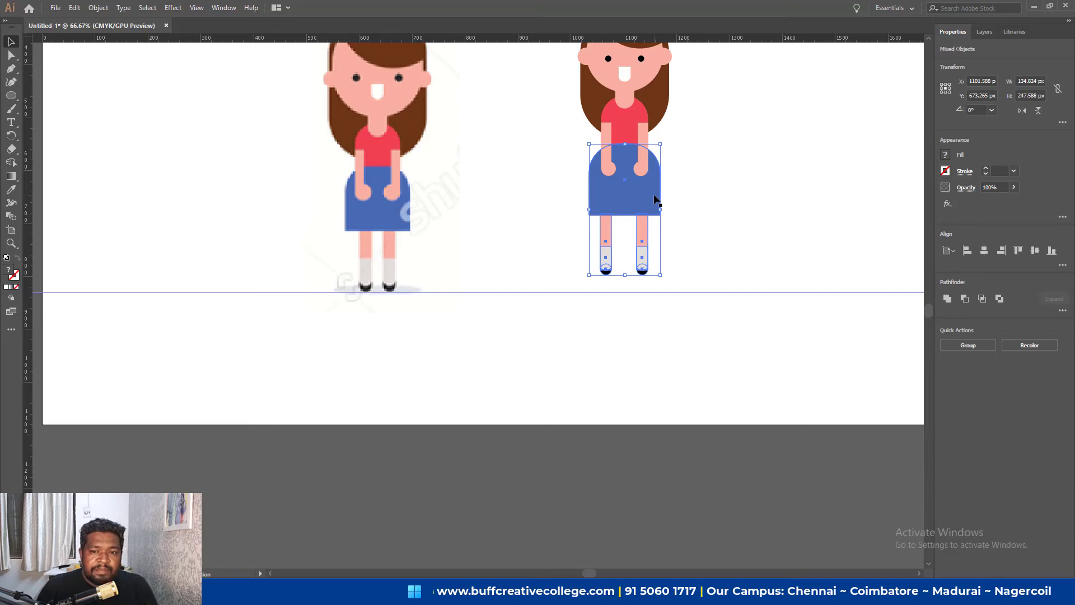
left_click(655, 200)
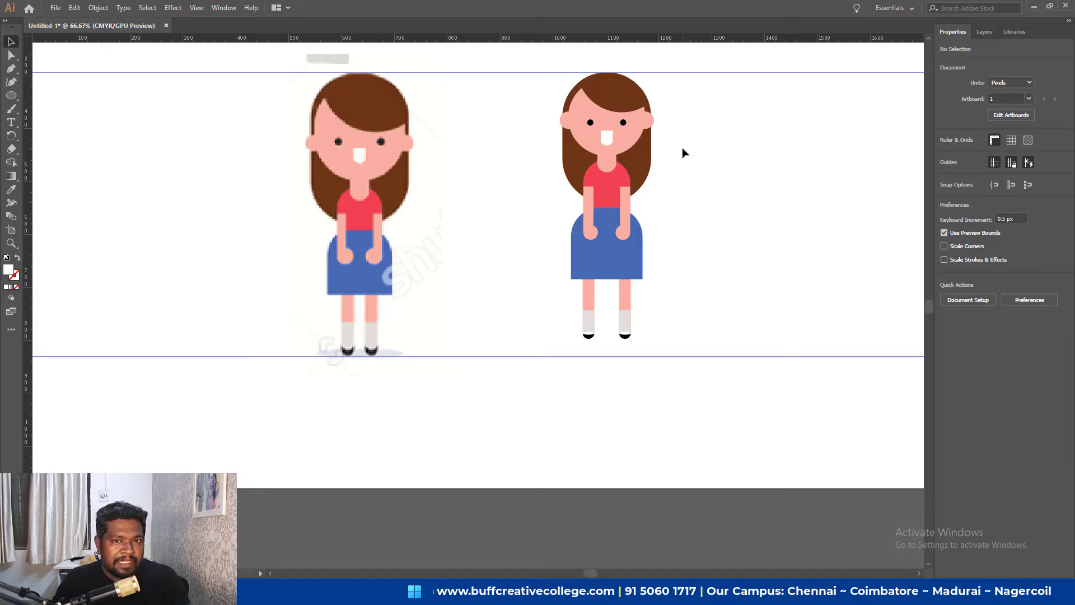
Scale the entire second girl proportionally so her feet rest on the ground guide.
left_click_drag(702, 105, 516, 348)
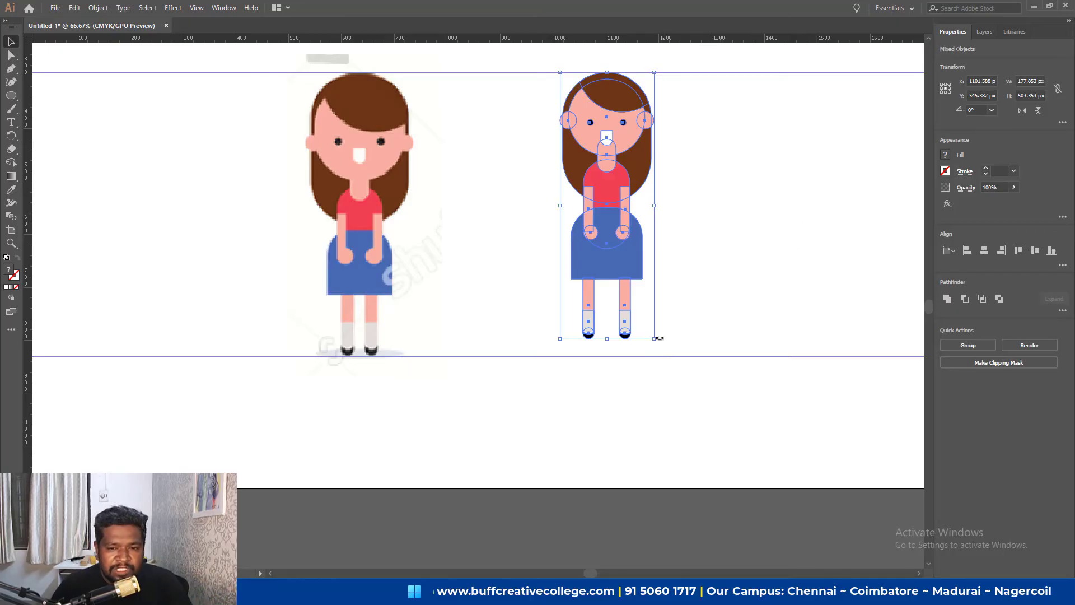
left_click_drag(654, 340, 672, 353)
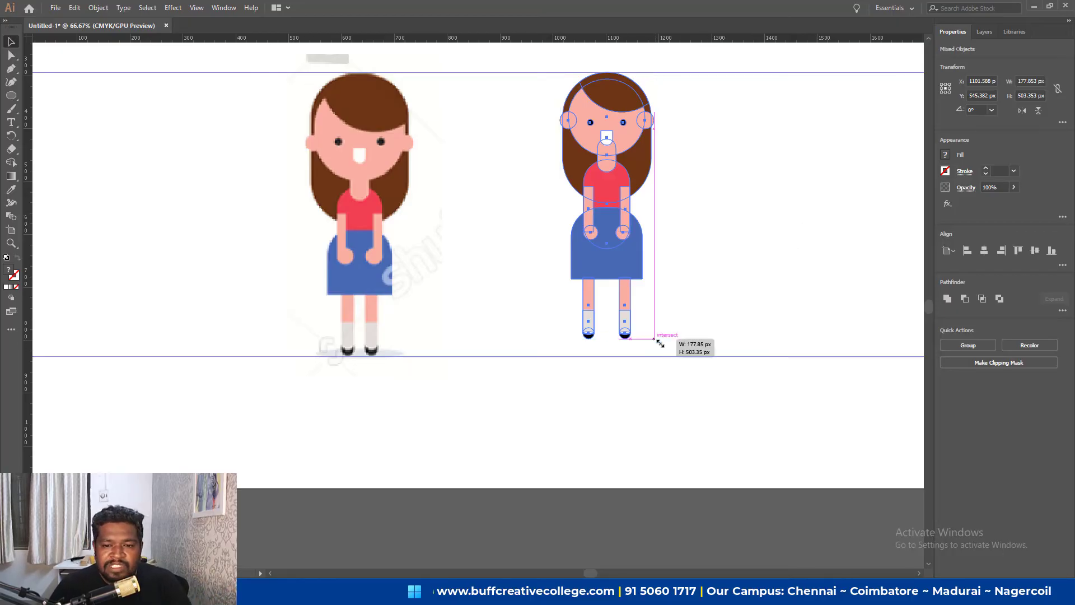
left_click(728, 218)
scroll(744, 200, "up", 1)
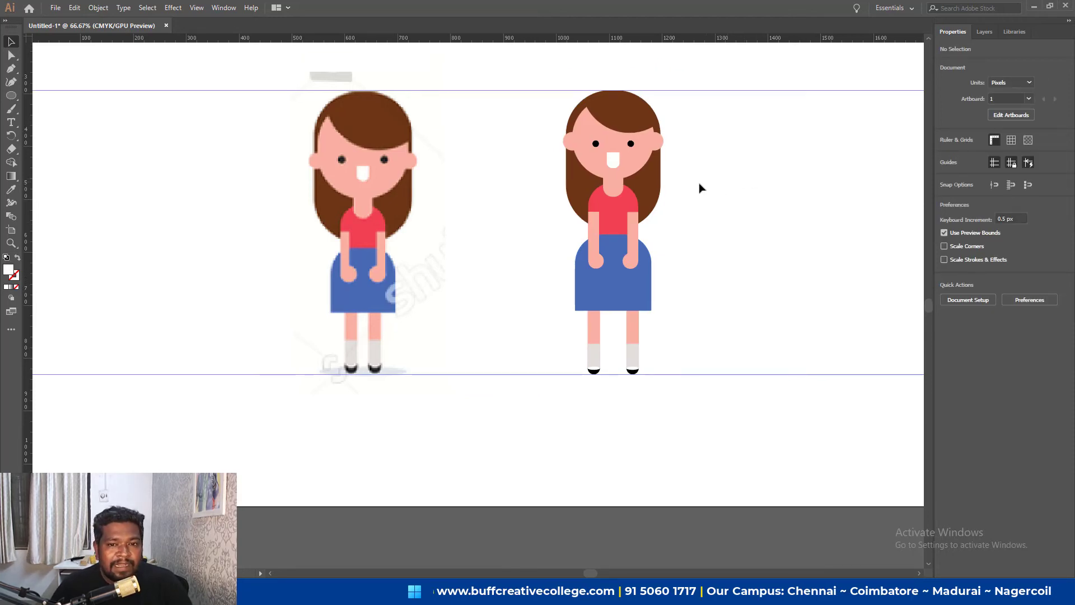
left_click(615, 161)
scroll(617, 162, "up", 5, "alt")
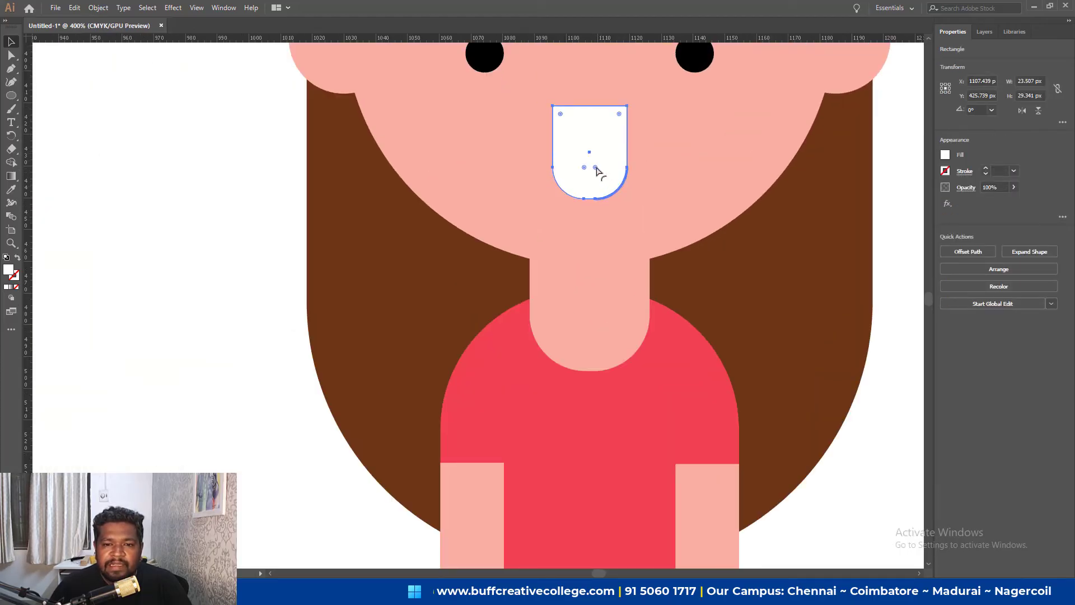
Round the tooth's corners, giving the bottom-left a 12 px radius and another corner 10 px.
left_click_drag(595, 171, 594, 157)
left_click(609, 180)
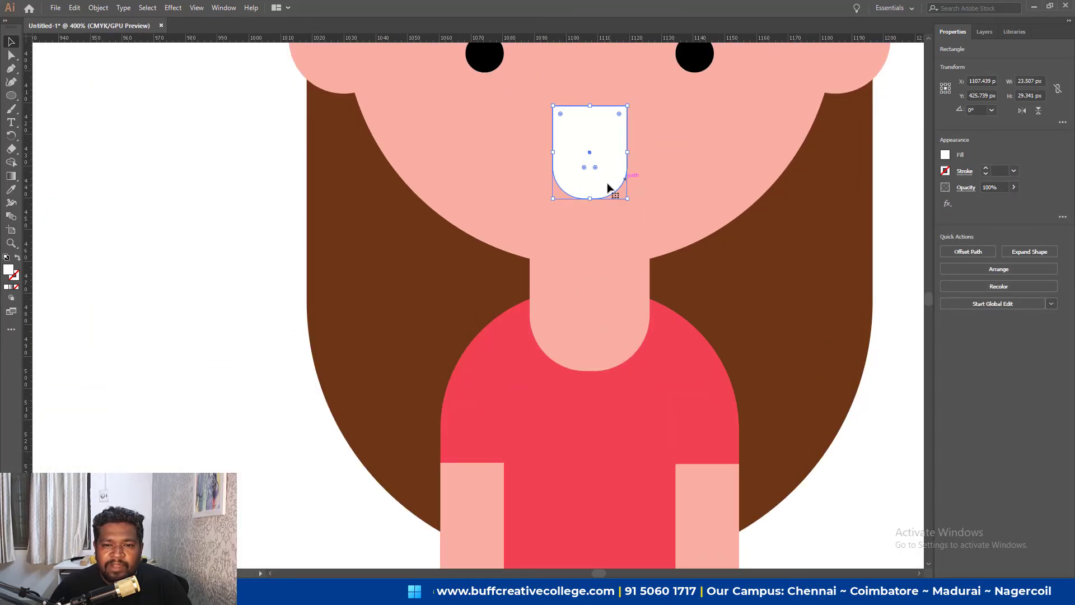
key("a")
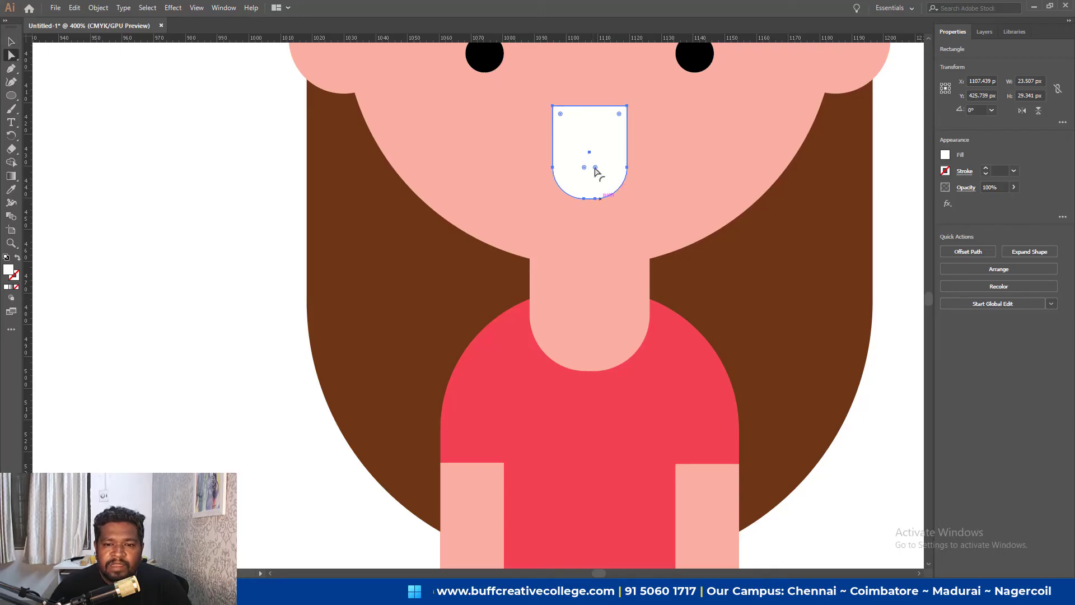
left_click_drag(595, 172, 593, 172)
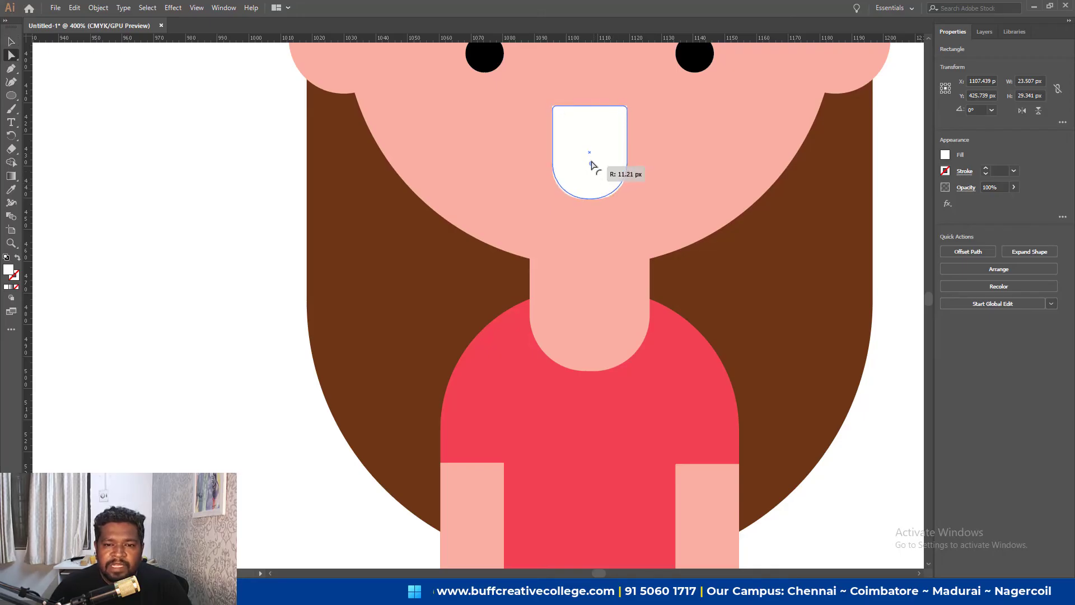
left_click(1062, 122)
double_click(984, 188)
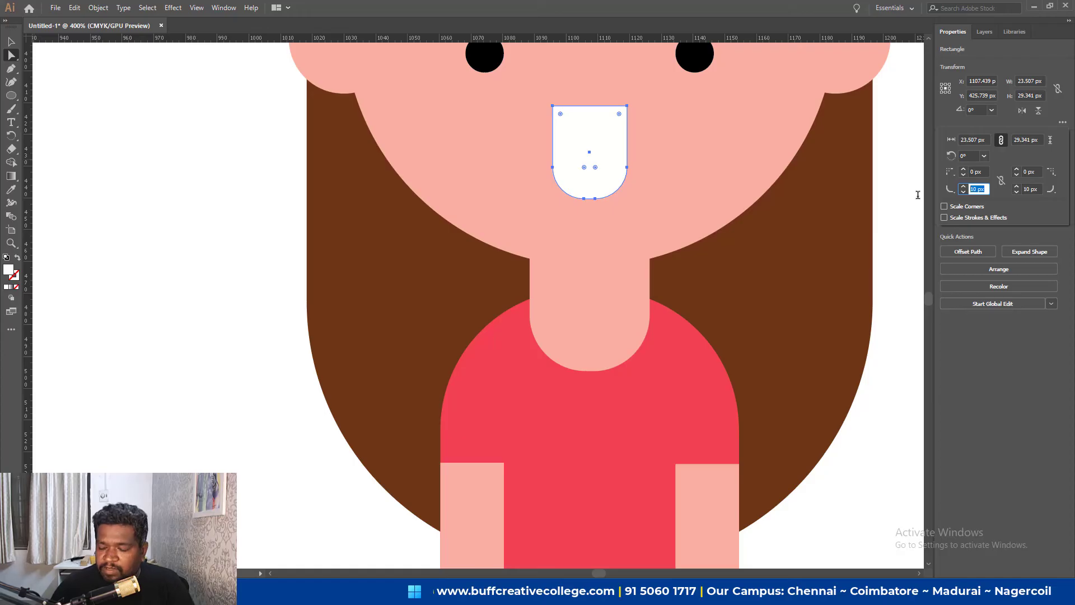
type("12")
key("Tab")
type("10")
key("Tab")
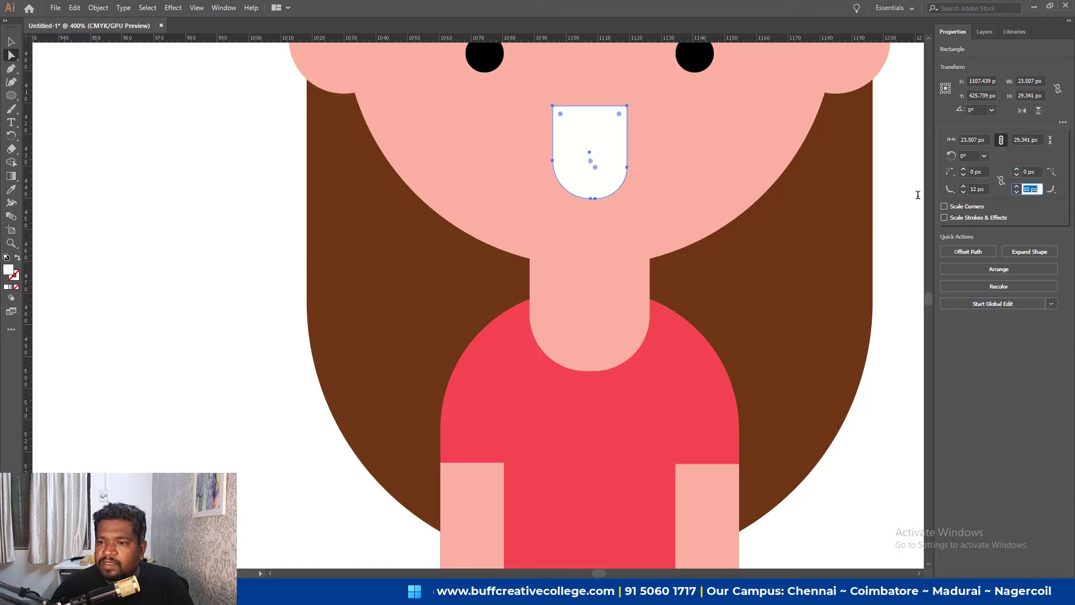
key("Return")
key("v")
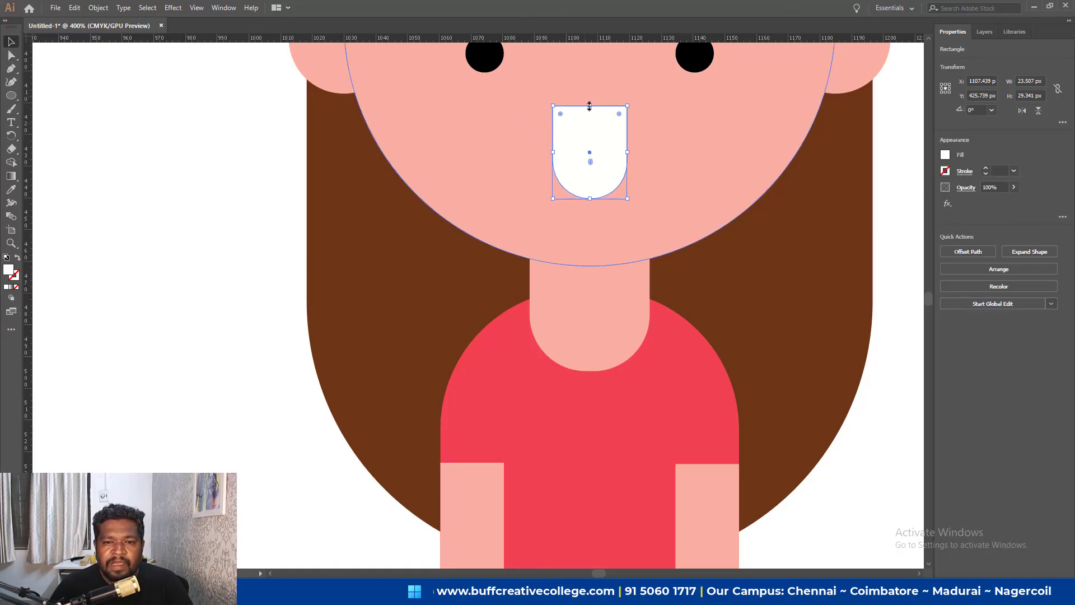
Shorten the tooth from its top edge and zoom in closely on it.
left_click_drag(589, 106, 589, 118)
key("ctrl+minus")
key("ctrl+minus")
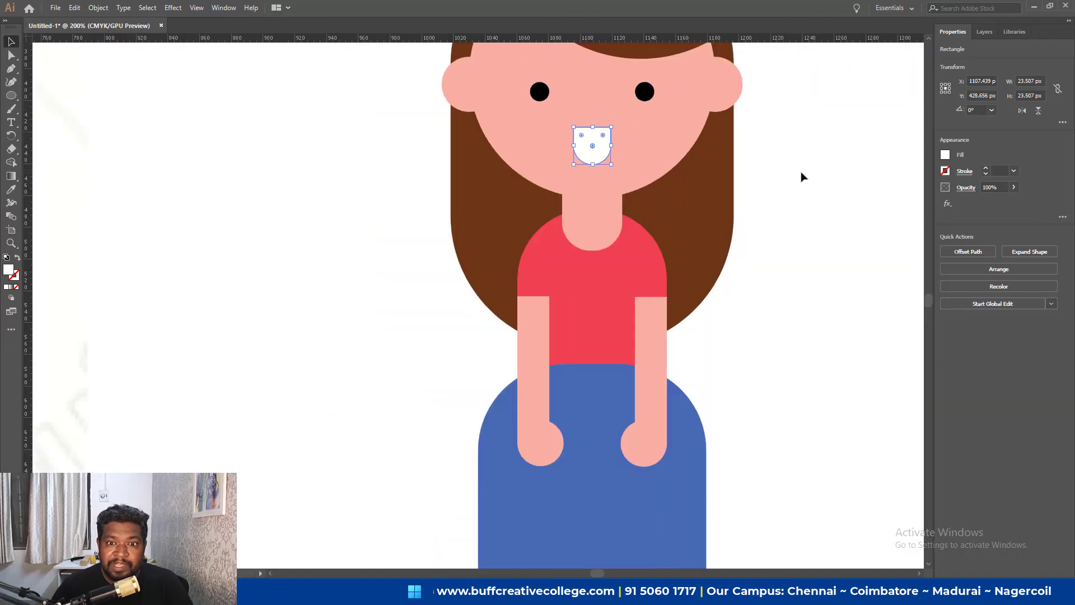
key("ctrl+minus")
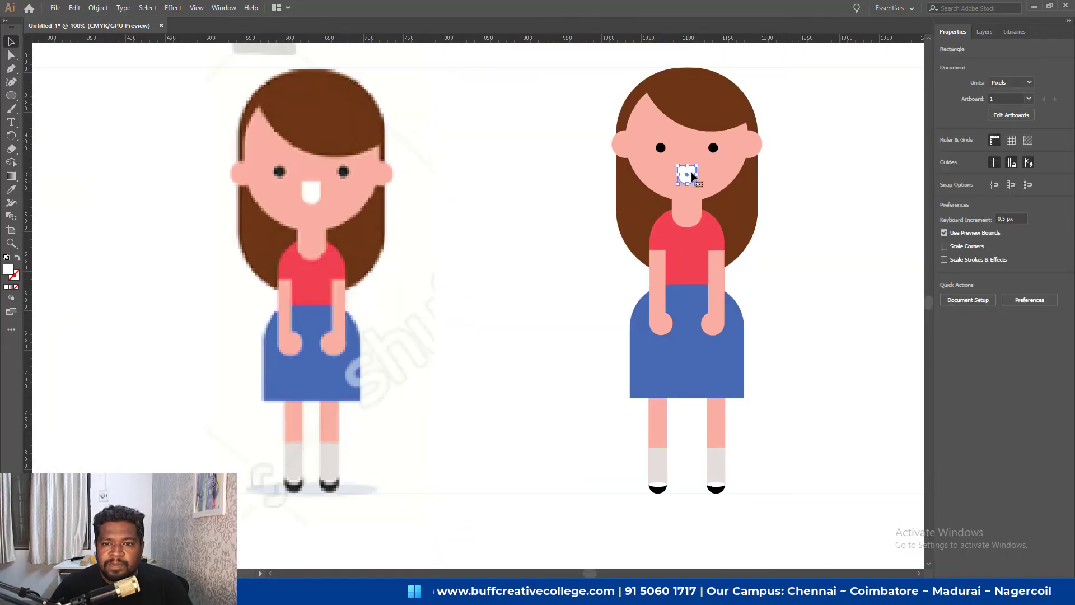
key("ctrl+plus")
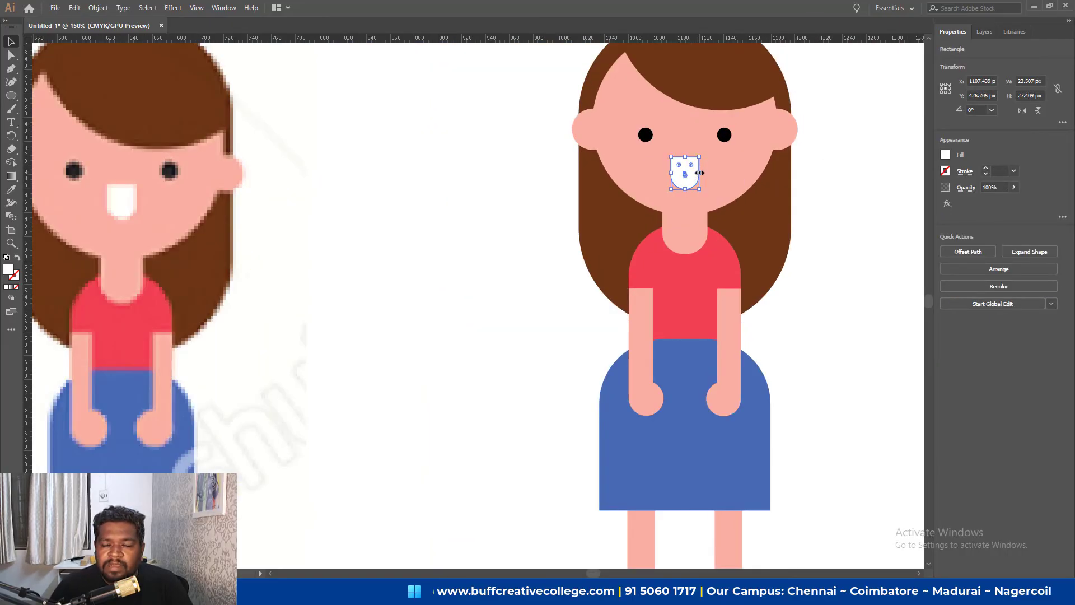
key("ctrl+plus")
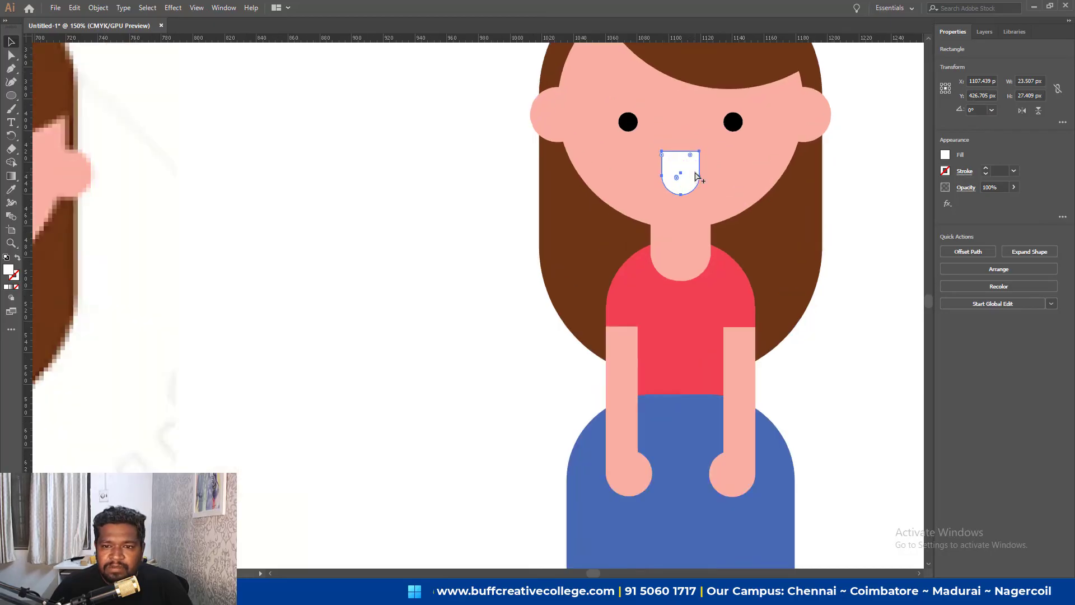
key("ctrl+plus")
key("ctrl+plus")
key("ctrl+plus")
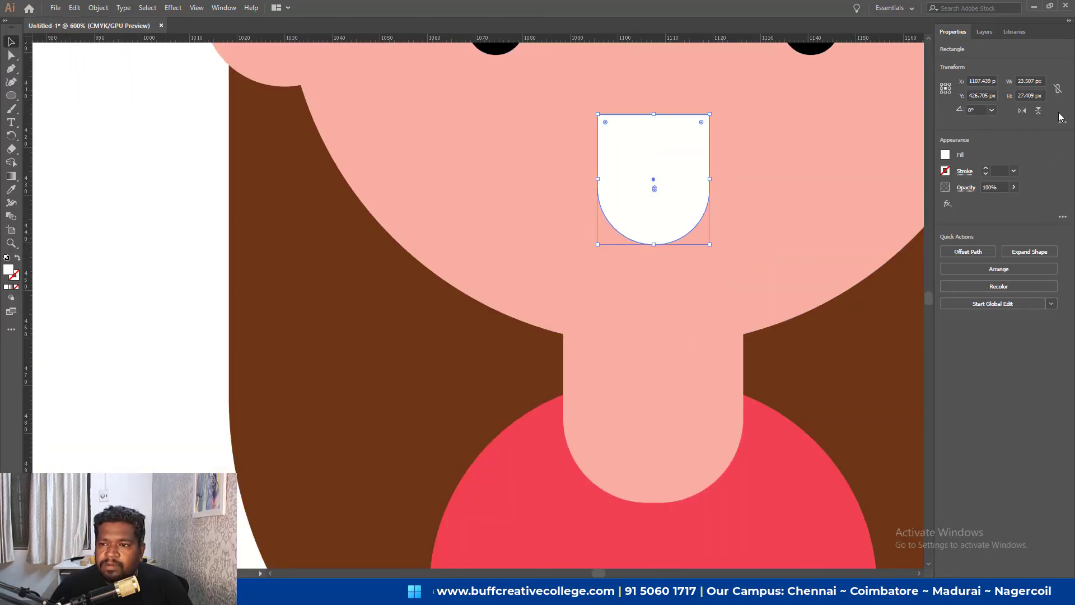
Adjust the tooth's lower corner radii, setting the lower-right radius to 1.
left_click(1062, 123)
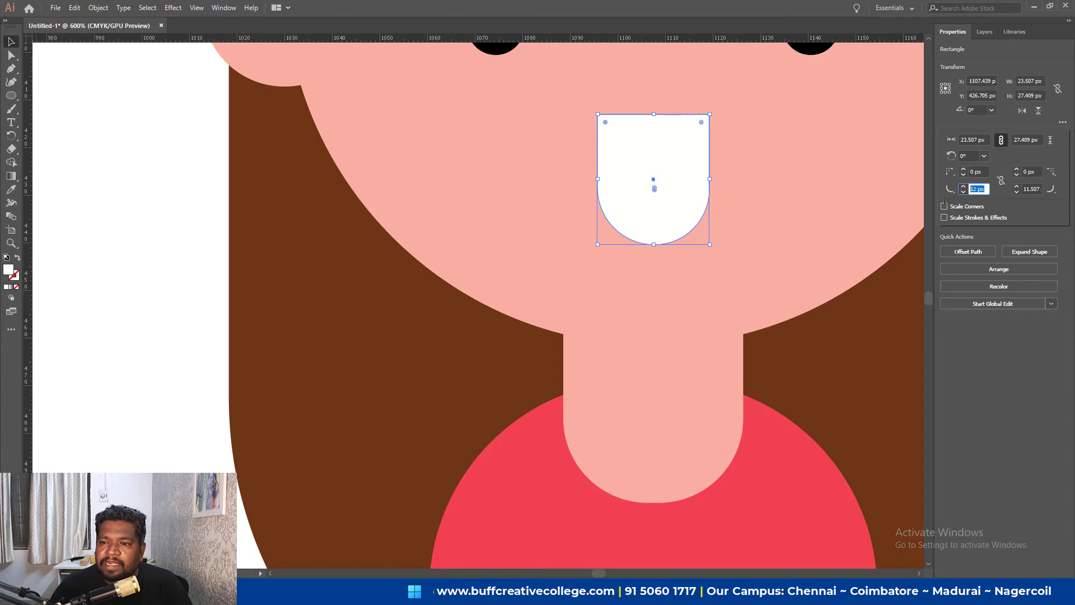
key("Return")
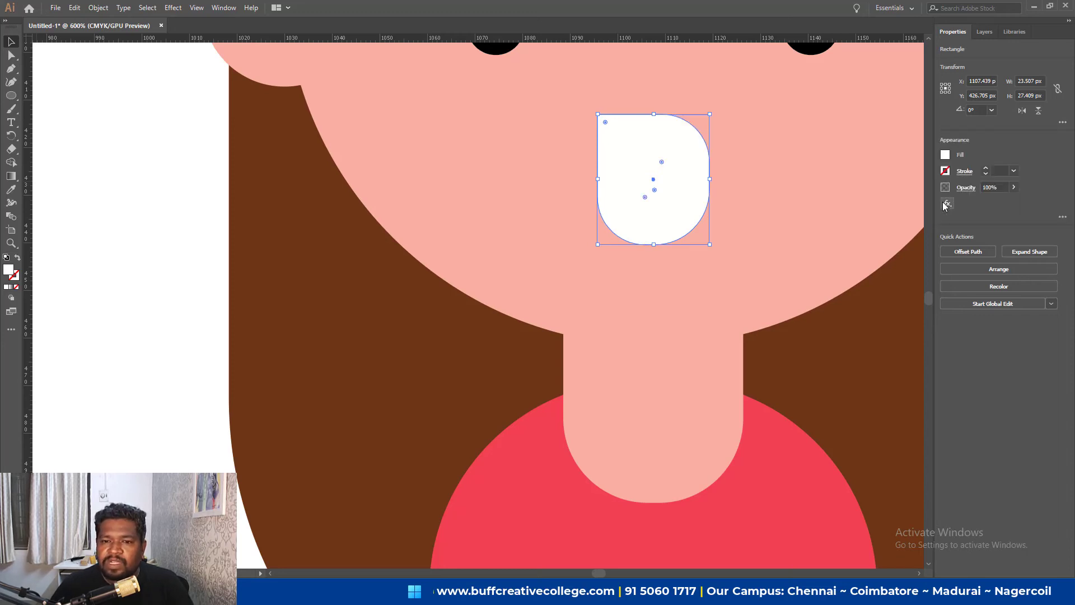
left_click(1062, 122)
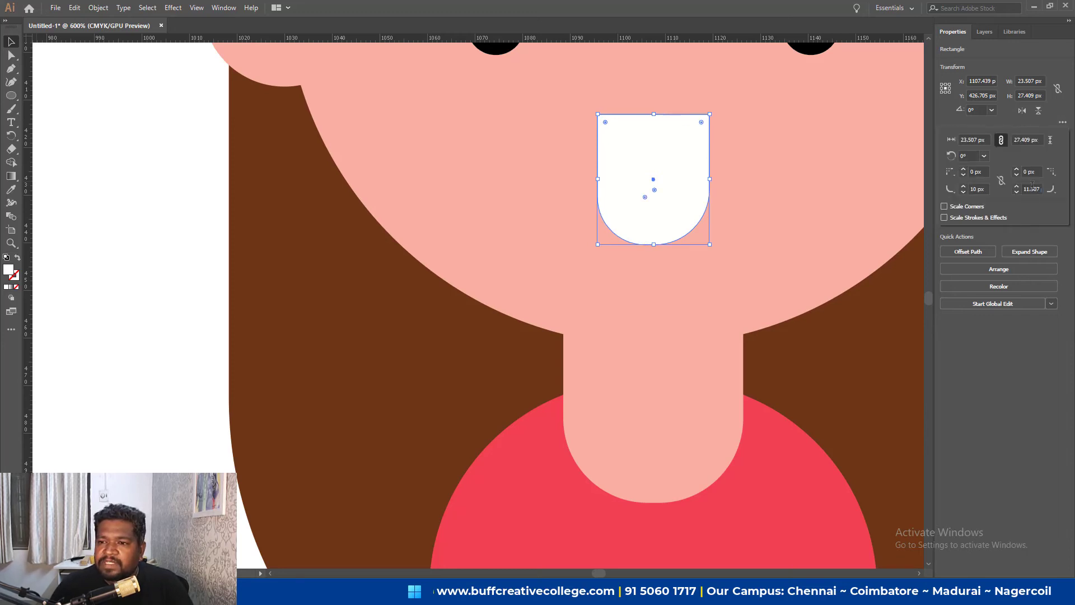
left_click(1033, 189)
type("1")
key("Return")
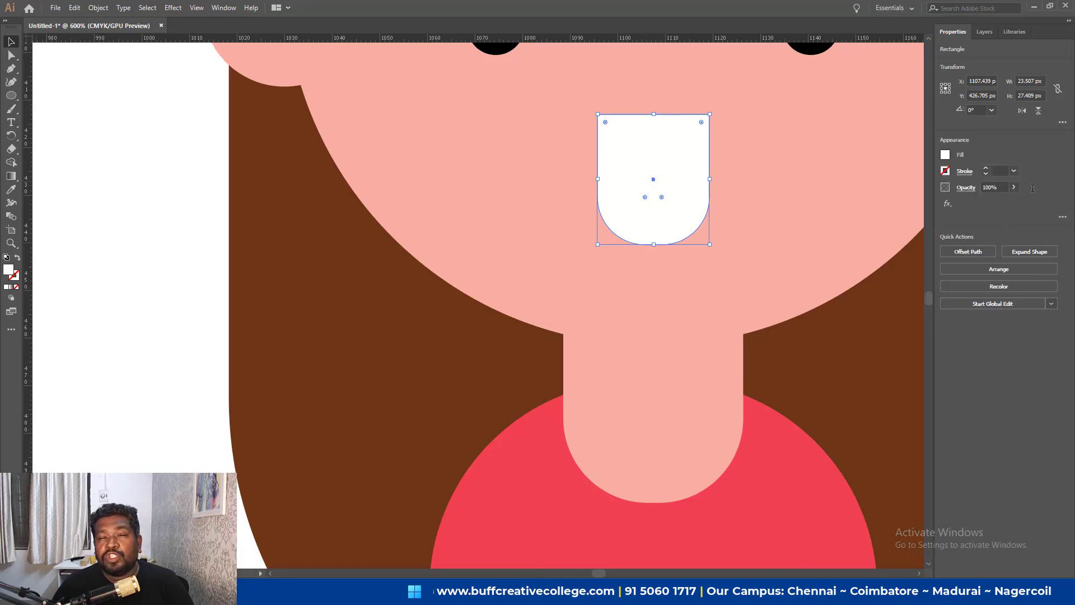
Narrow the tooth slightly and centre it horizontally on the face circle.
left_click_drag(709, 179, 698, 180)
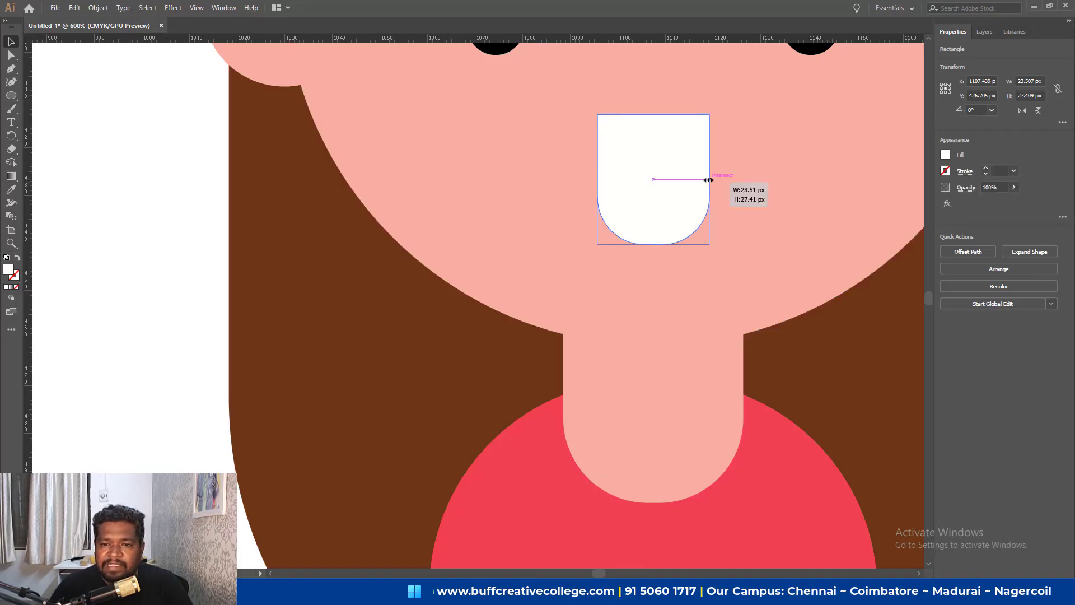
scroll(700, 185, "down", 4)
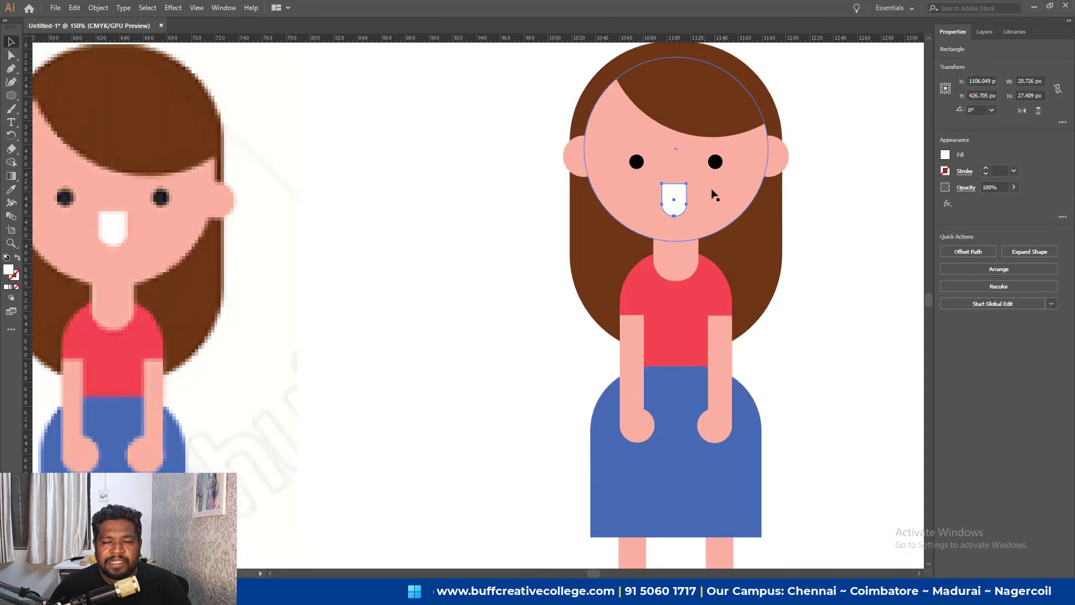
left_click(736, 202, "shift")
left_click(984, 251)
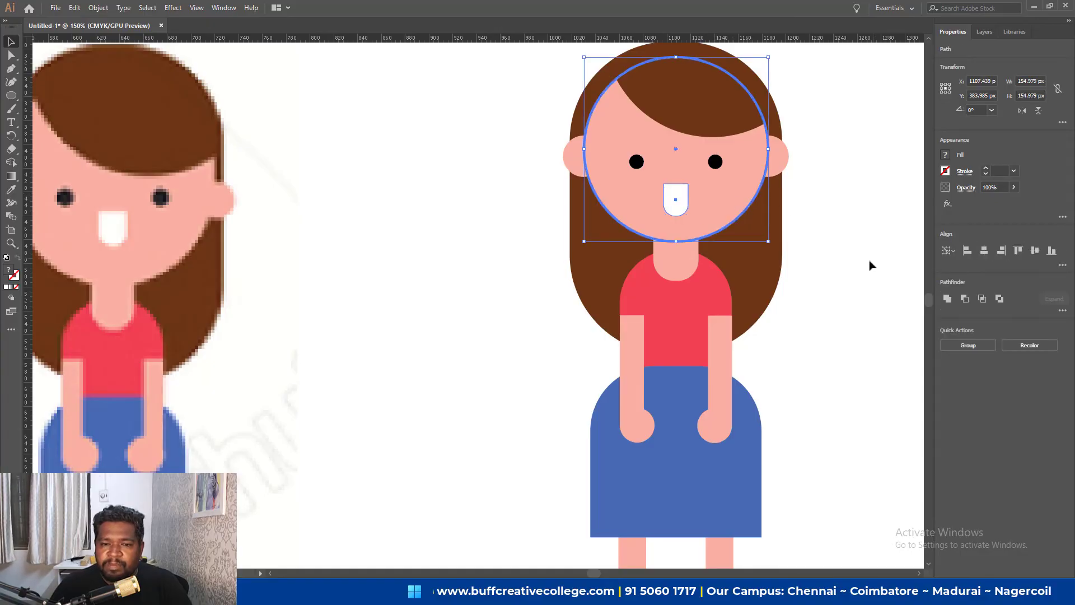
left_click(871, 264)
scroll(832, 315, "down", 2)
Scale the blue skirt down to about 127 px and nudge it up above the legs.
left_click(730, 379)
scroll(730, 380, "up", 1)
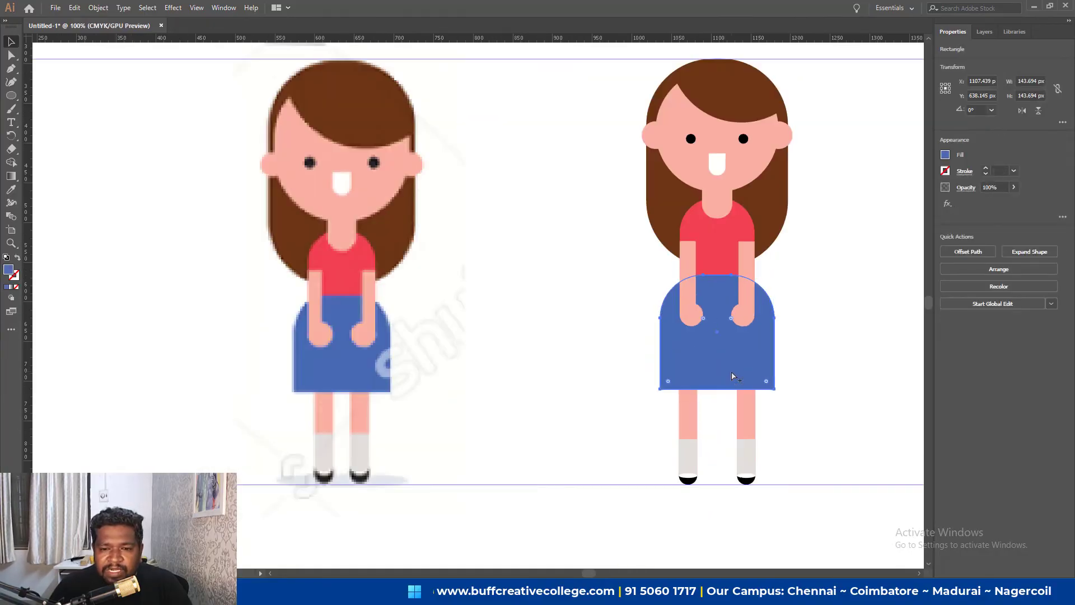
left_click_drag(776, 275, 766, 283)
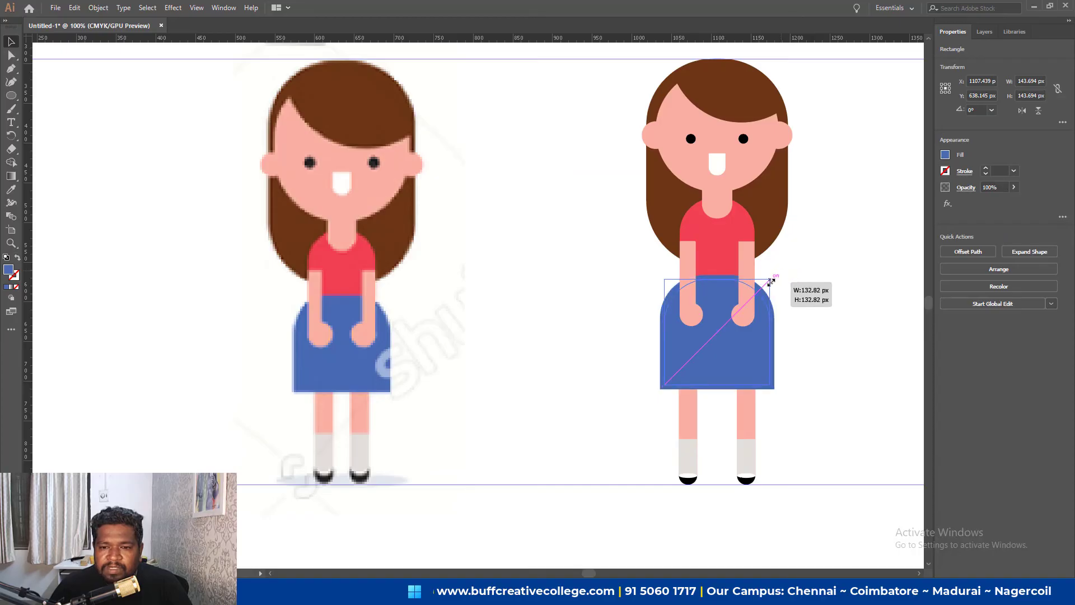
key("Up")
key("Up")
key("Up")
key("Up")
key("Up")
key("Up")
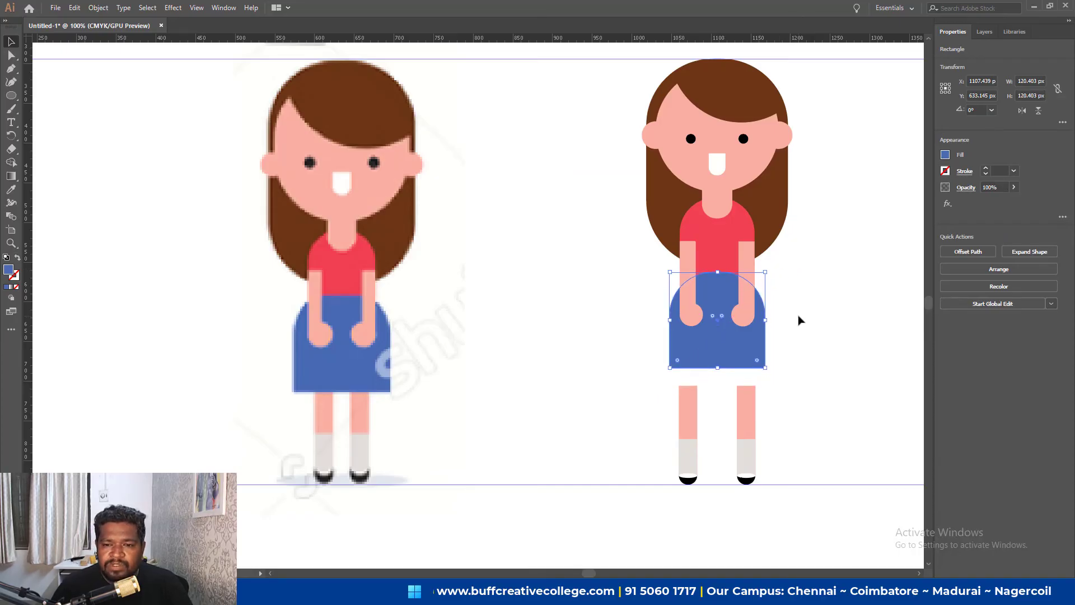
key("Up")
key("Up")
key("Up")
key("Up")
key("Up")
key("Up")
key("Down")
key("Down")
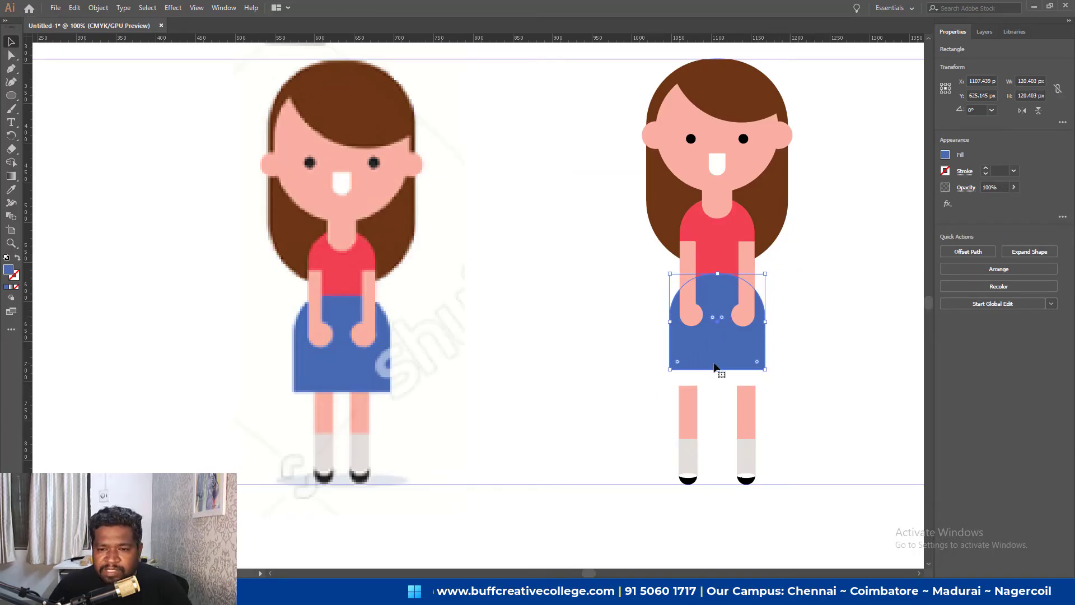
left_click_drag(717, 370, 718, 376)
left_click(824, 384)
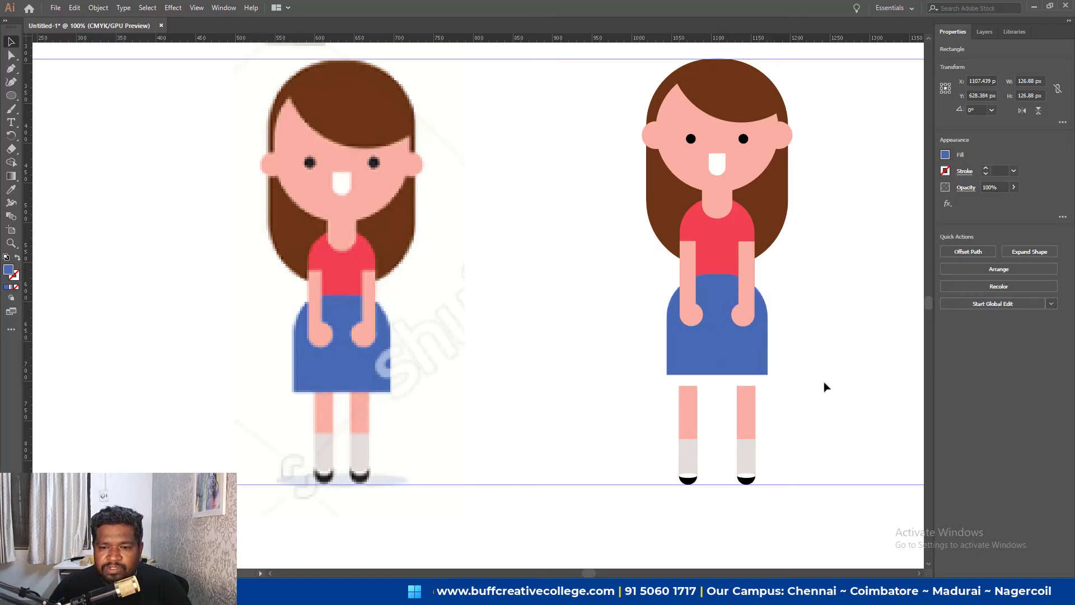
left_click_drag(818, 393, 666, 467)
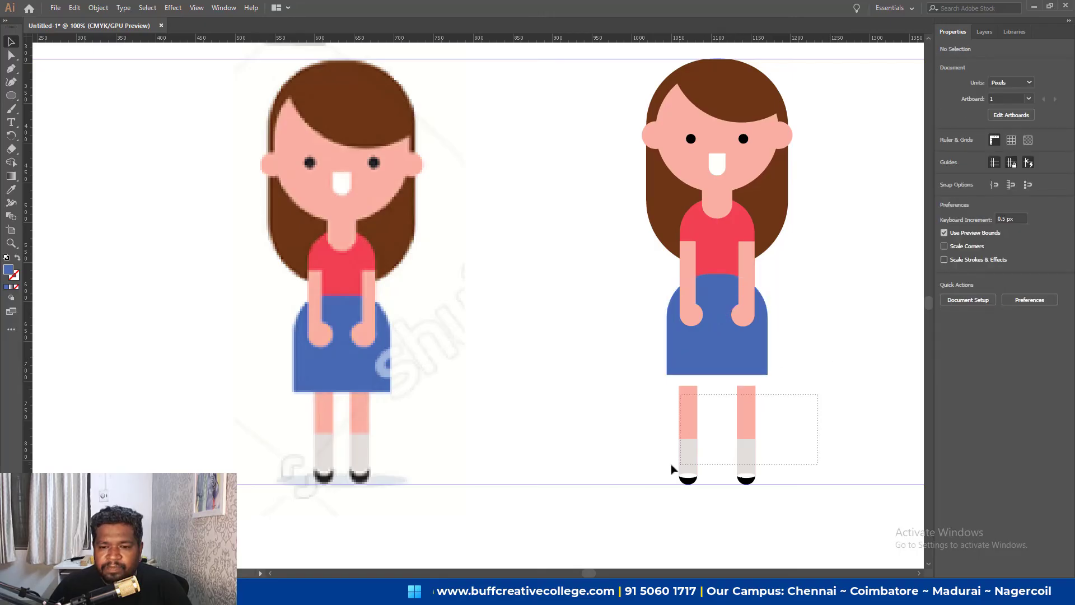
Move the head and upper body down two Shift-nudges toward the legs.
left_click(858, 137)
left_click_drag(856, 125, 592, 334)
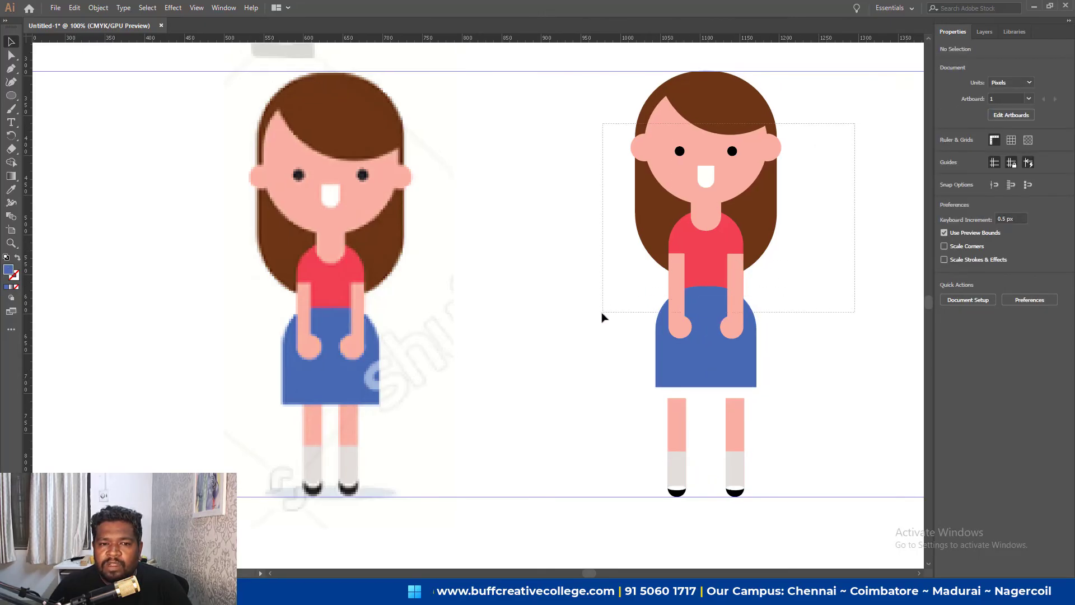
key("shift+Down")
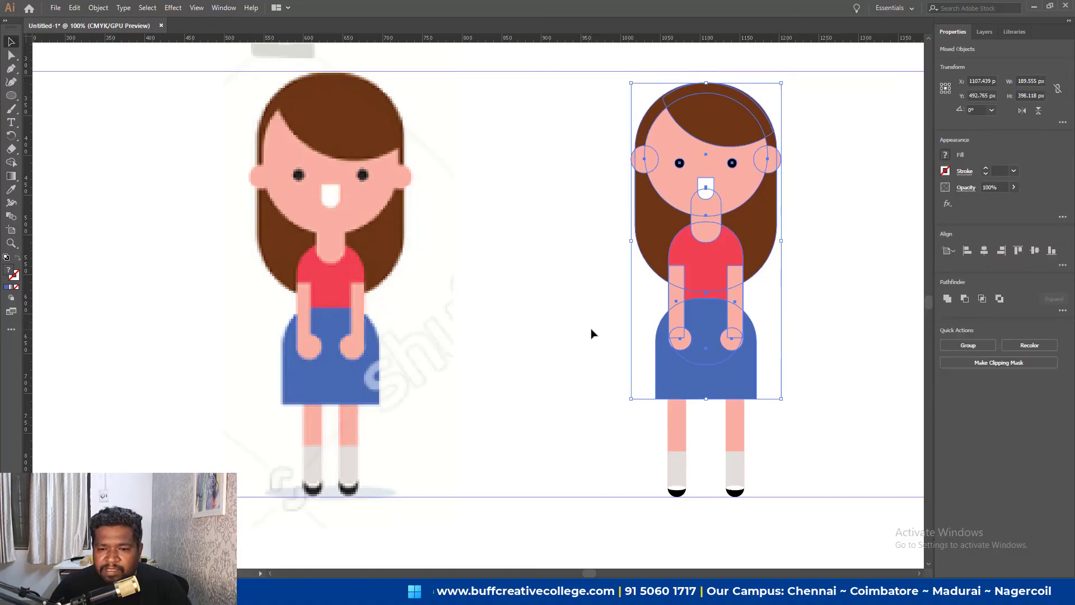
key("shift+Down")
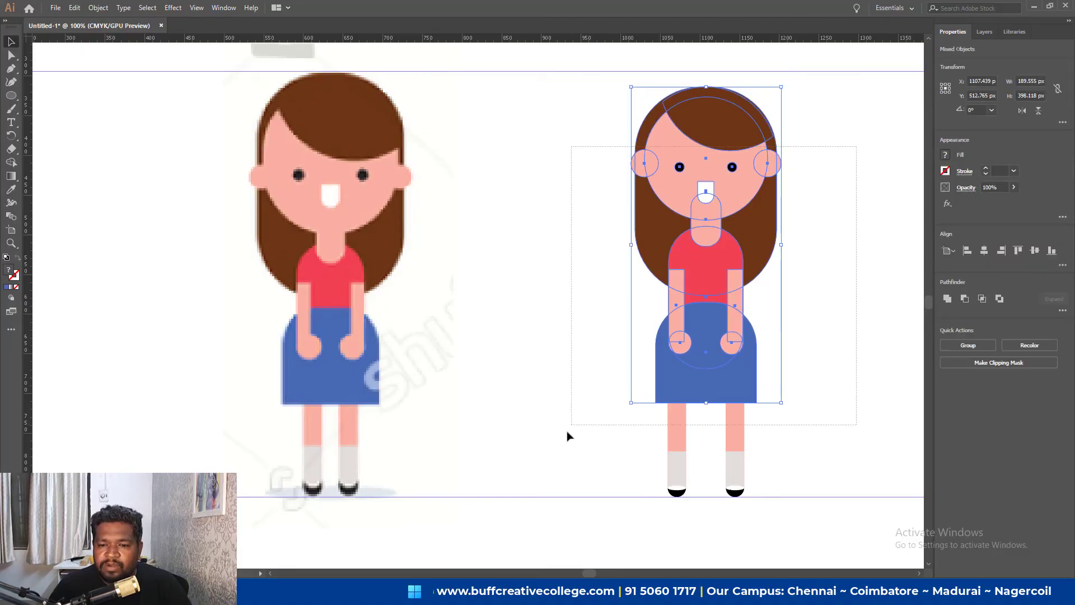
left_click_drag(857, 146, 560, 497)
scroll(698, 424, "down", 2)
left_click_drag(796, 280, 630, 459)
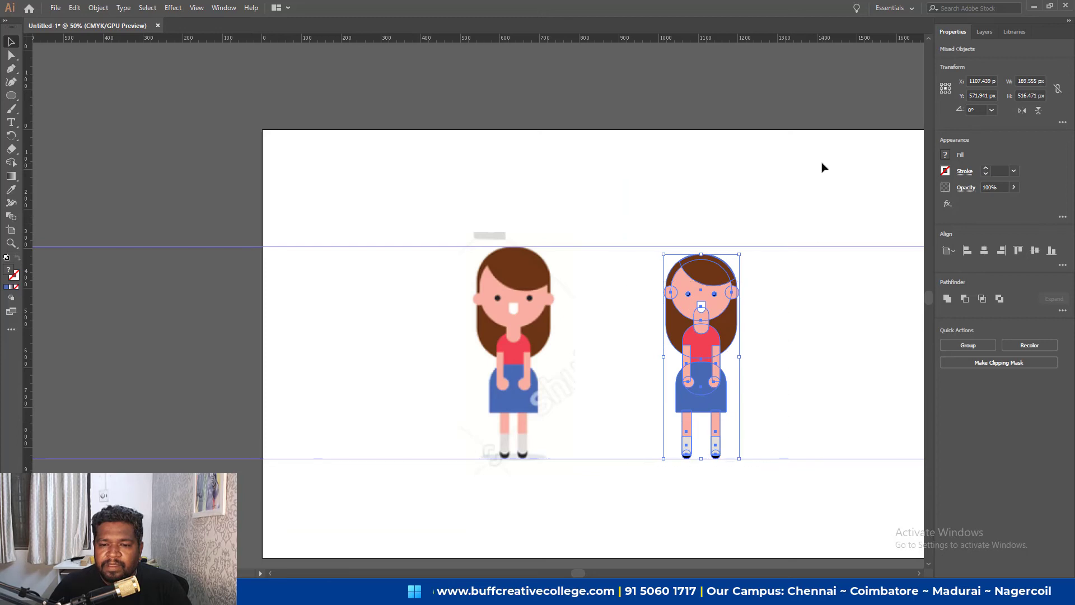
left_click(607, 280)
Hide the guides and group every part of the drawn girl into one object.
key("ctrl+semicolon")
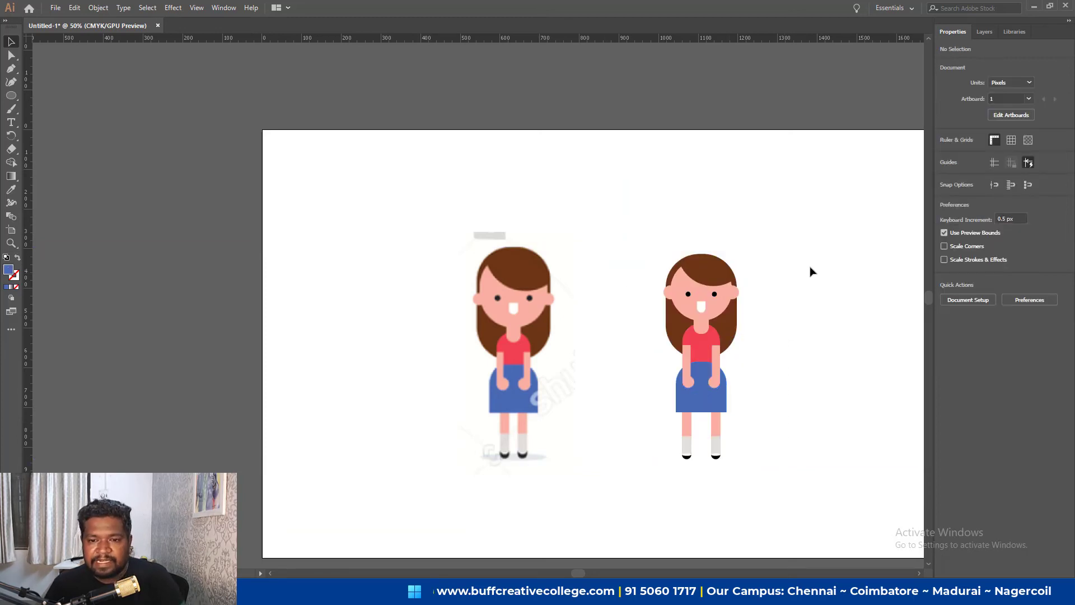
left_click_drag(874, 268, 848, 204)
left_click_drag(786, 89, 588, 420)
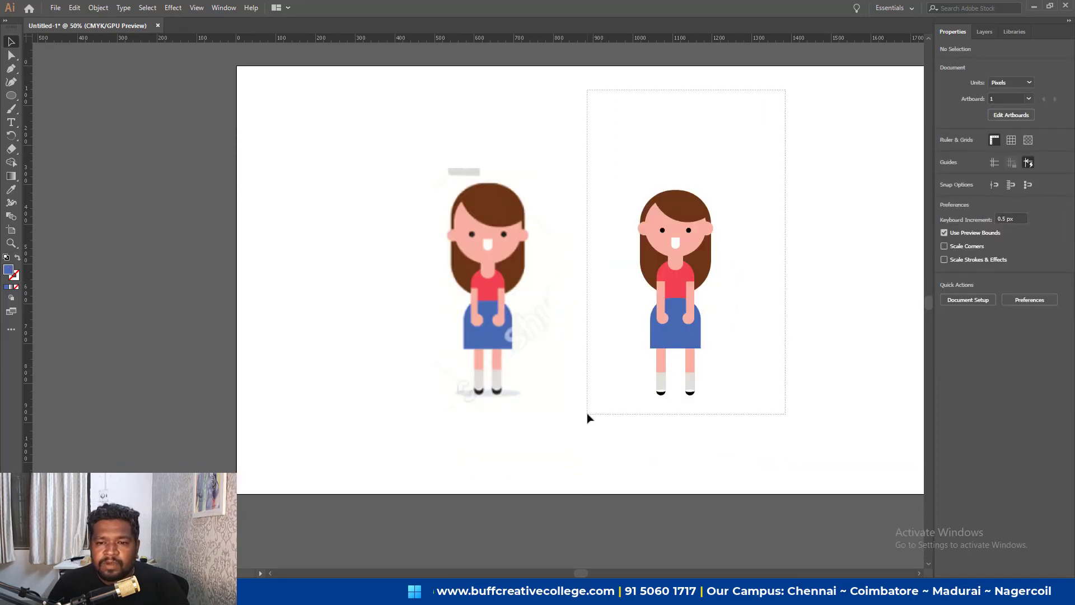
key("ctrl+shift+b")
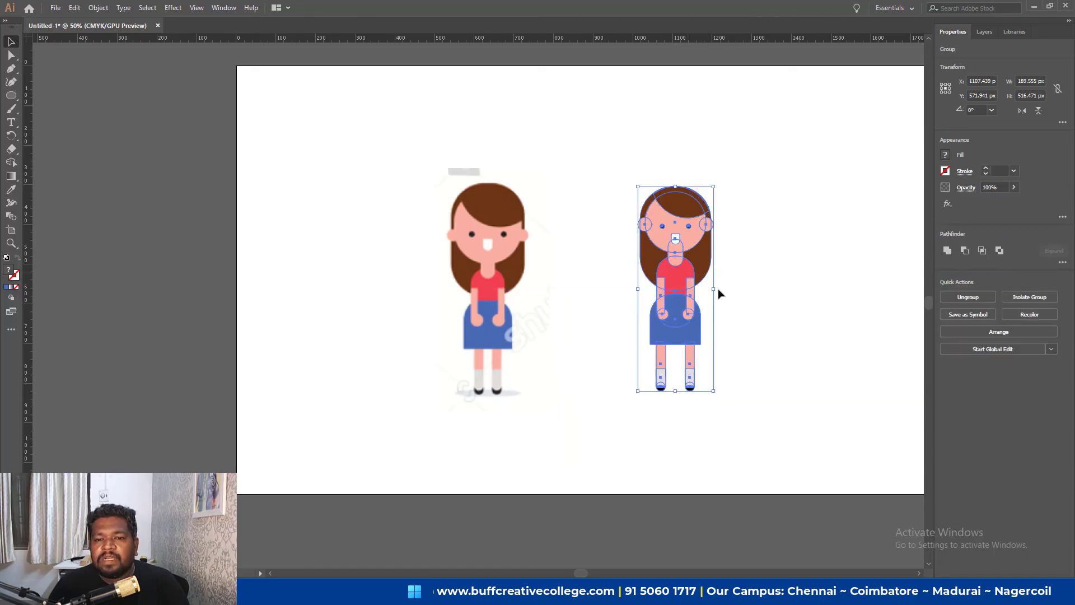
left_click(780, 256)
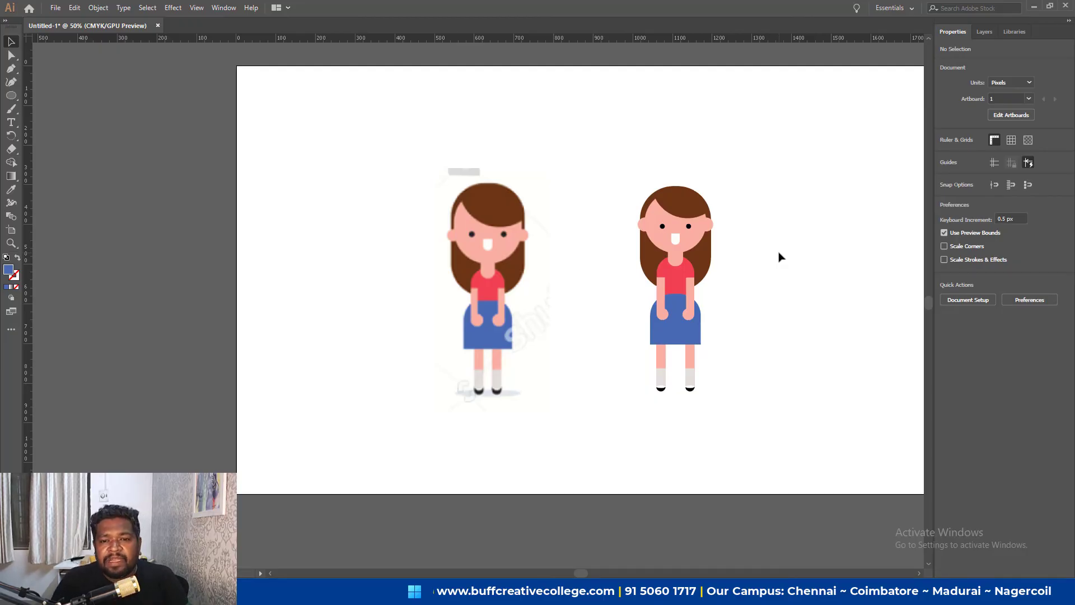
Ungroup the drawn girl figure via its right-click menu.
scroll(782, 256, "up", 5)
scroll(800, 276, "down", 1)
scroll(706, 252, "down", 1)
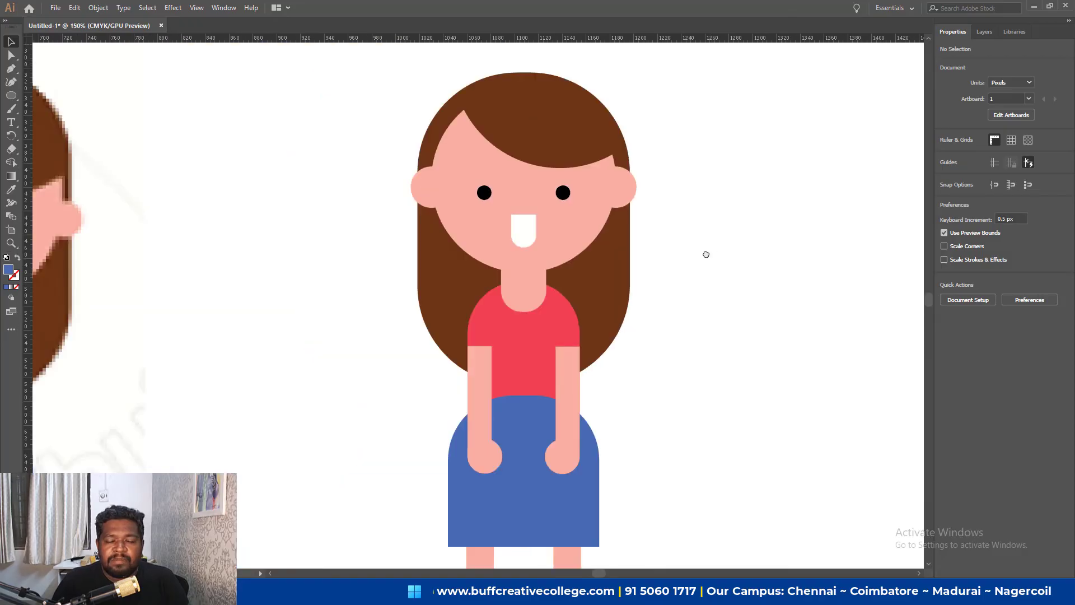
scroll(711, 260, "up", 1)
left_click_drag(751, 81, 313, 247)
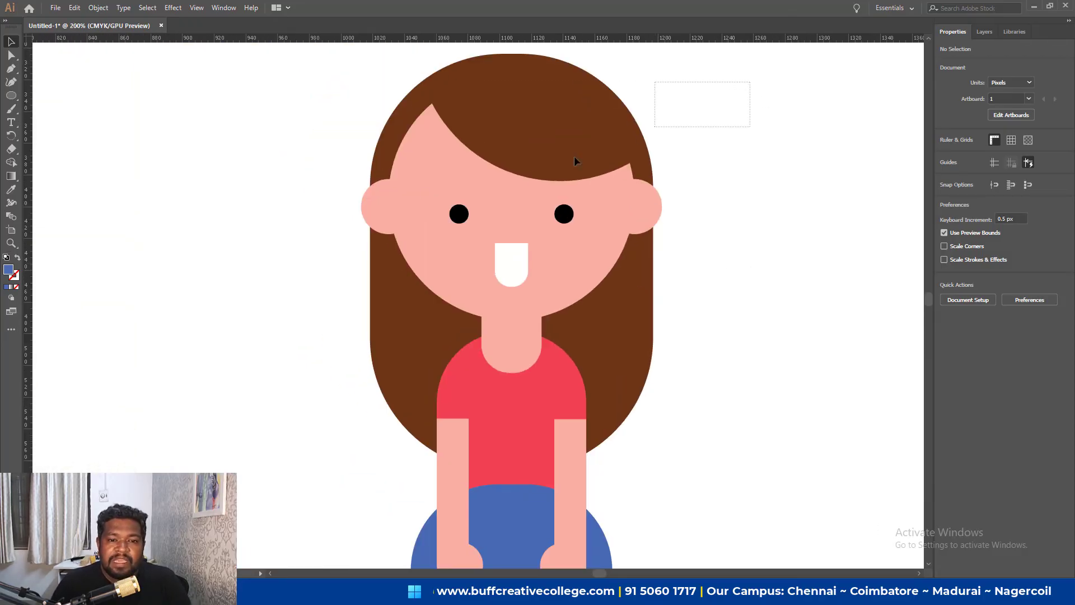
left_click(804, 247)
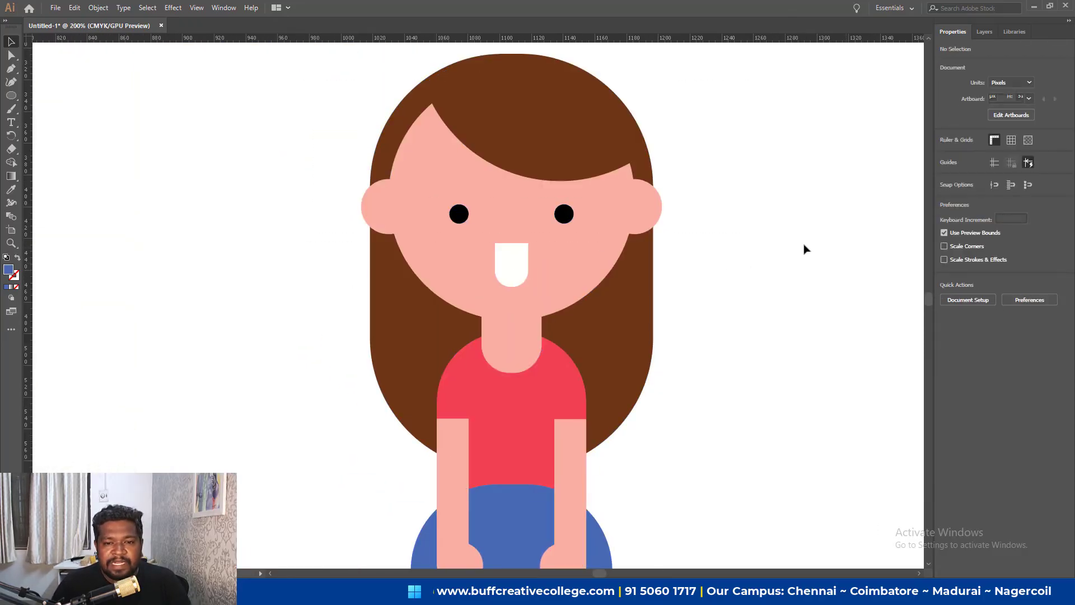
left_click(507, 220)
right_click(602, 241)
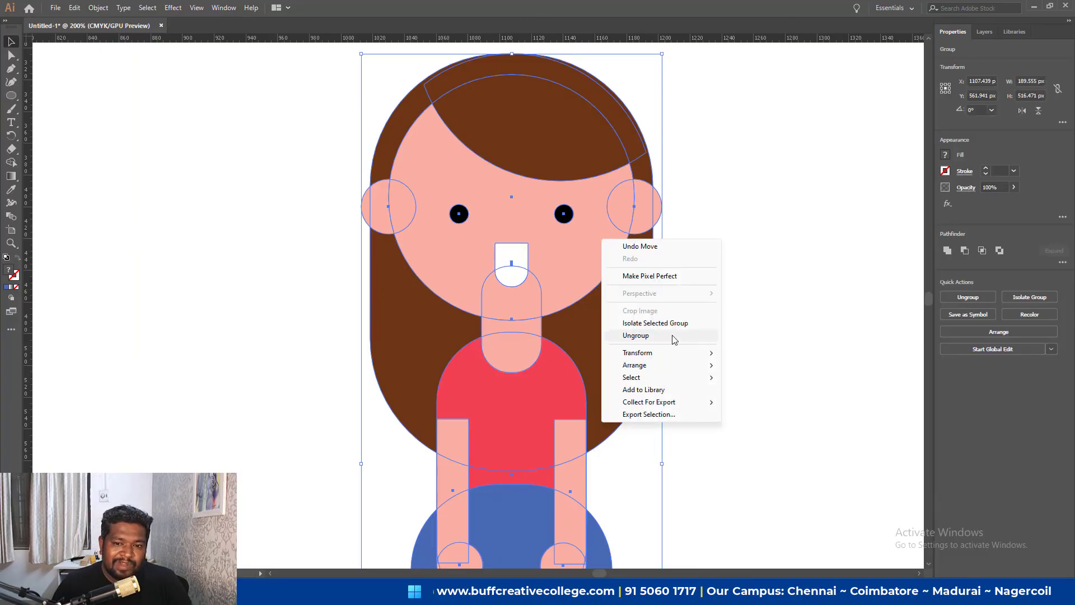
left_click(675, 337)
left_click(761, 271)
Shift the hair, face, ears, eyes and tooth about 34 px right over the body.
mouse_move(343, 276)
left_mouse_down()
mouse_move(521, 256)
mouse_move(528, 267)
left_mouse_up()
key("ctrl+z")
key("ctrl+shift+a")
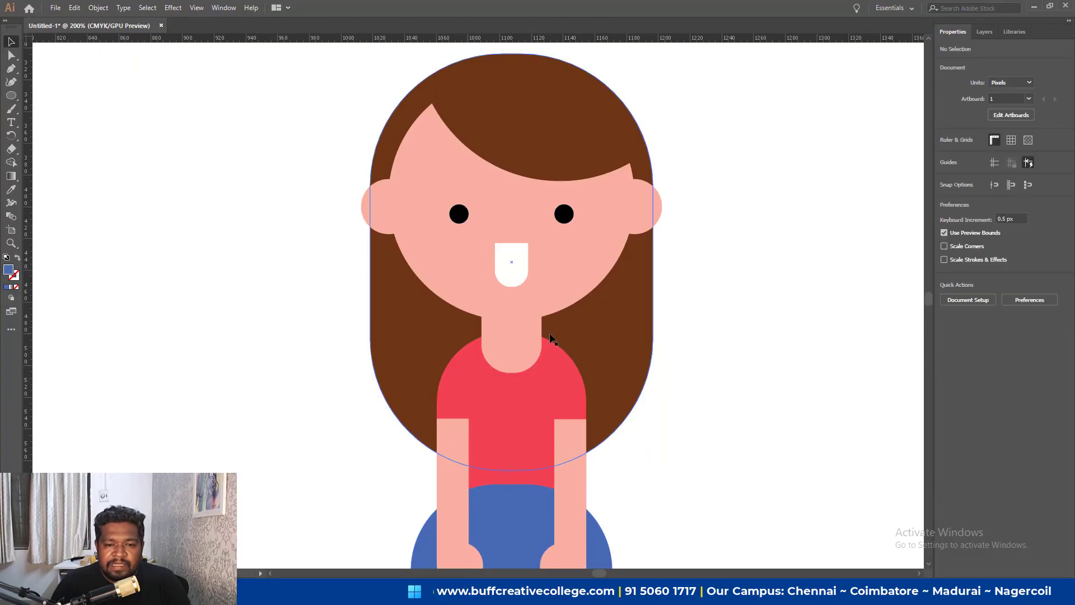
left_click(516, 343)
right_click(515, 343)
left_click(793, 301)
left_click_drag(752, 85, 300, 247)
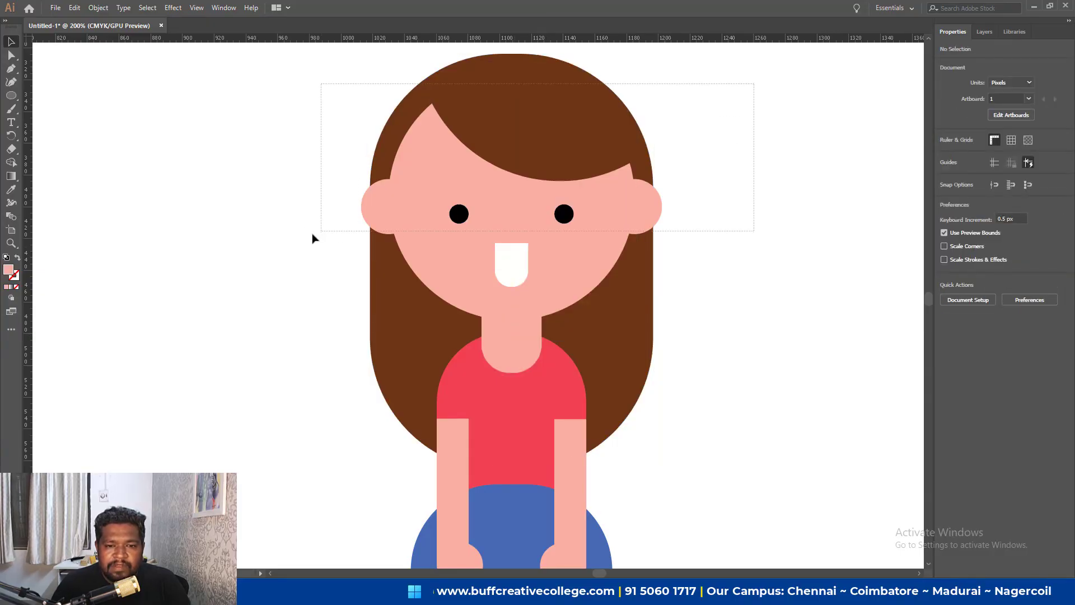
left_click_drag(596, 248, 613, 256)
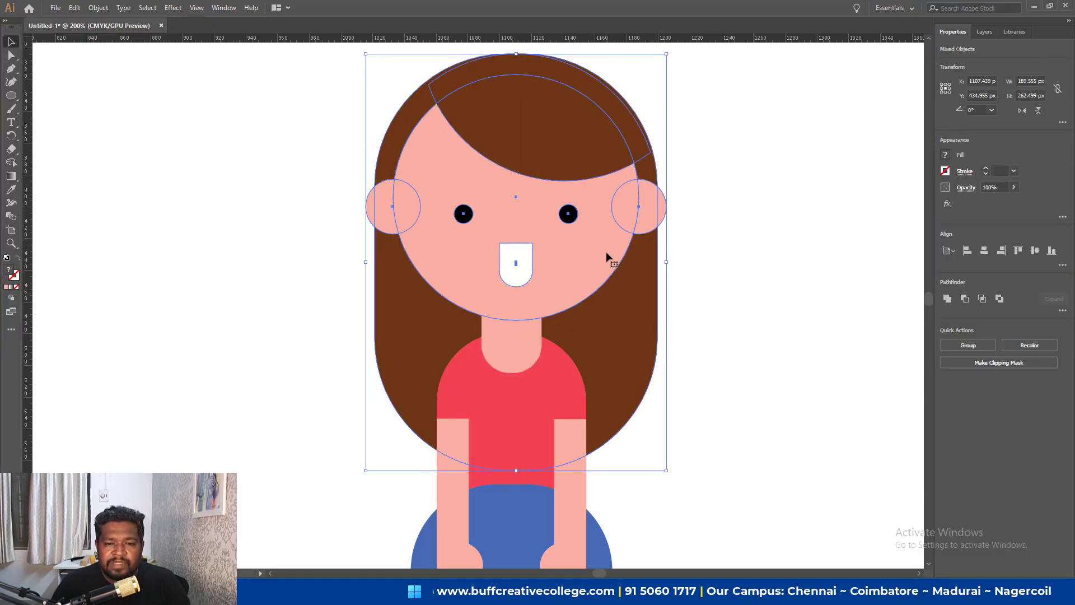
left_click_drag(618, 257, 638, 260)
Undo the earlier head shift and nudge the head parts right and down.
left_click(774, 259)
scroll(804, 254, "down", 2)
left_click_drag(804, 255, 788, 259)
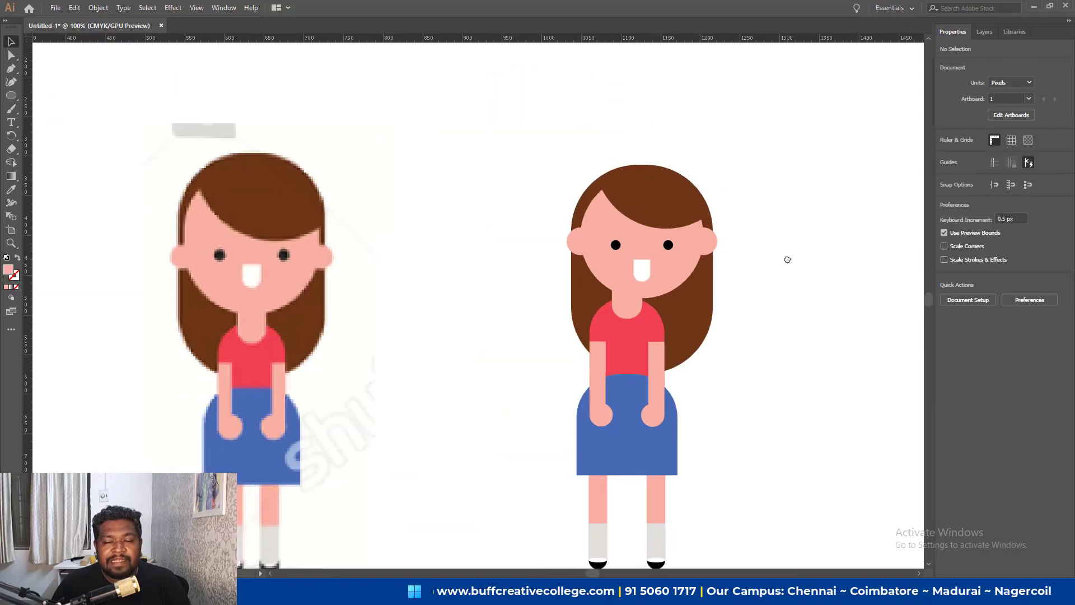
key("ctrl+z")
key("ctrl+z")
key("ctrl+z")
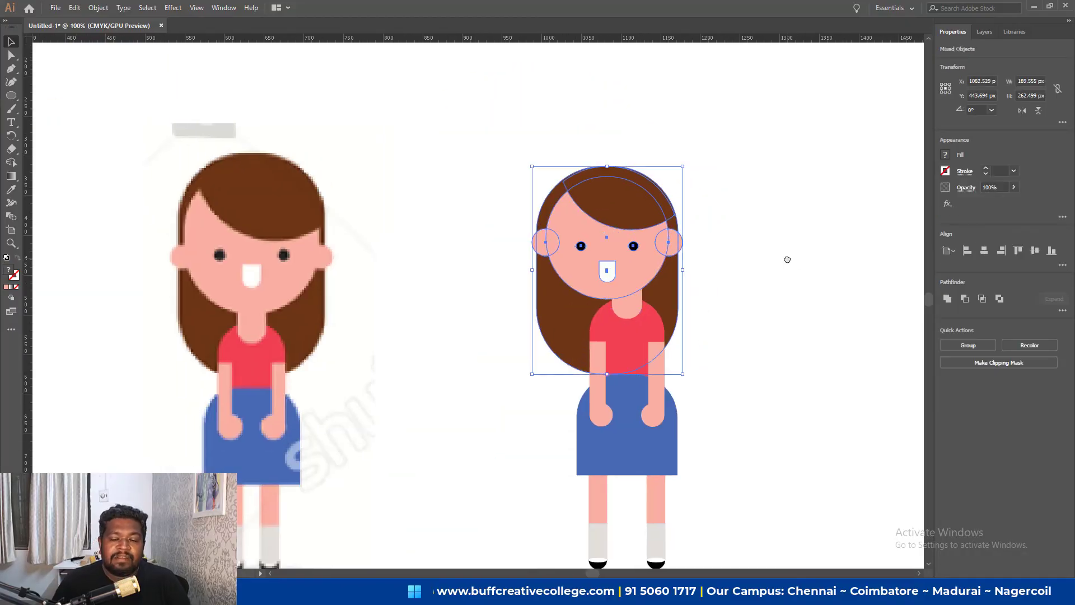
key("ctrl+shift+z")
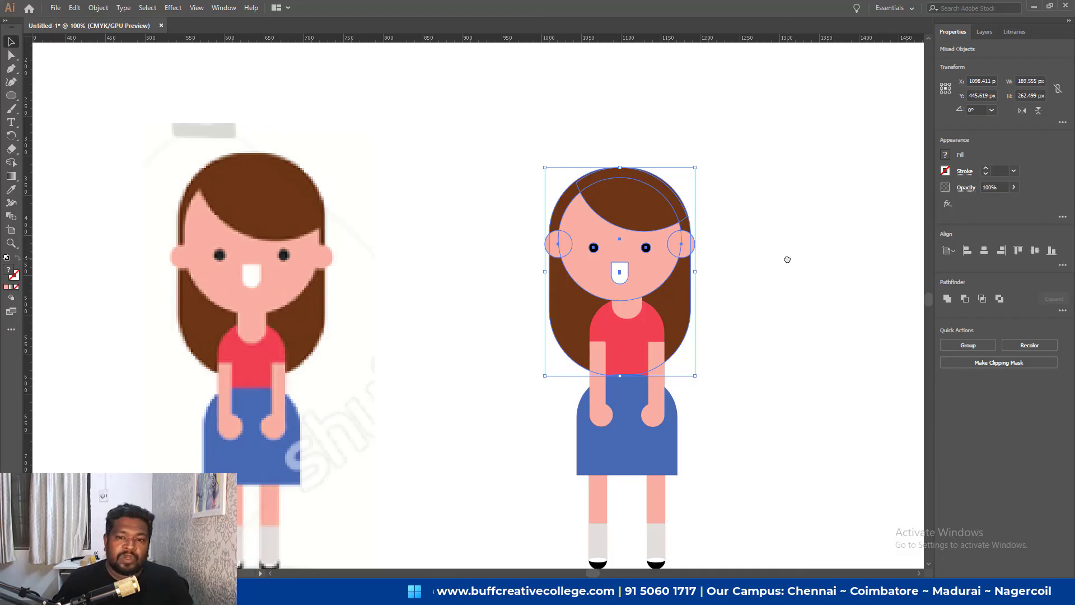
left_click(787, 259)
left_click_drag(780, 329, 751, 302)
scroll(751, 305, "up", 1)
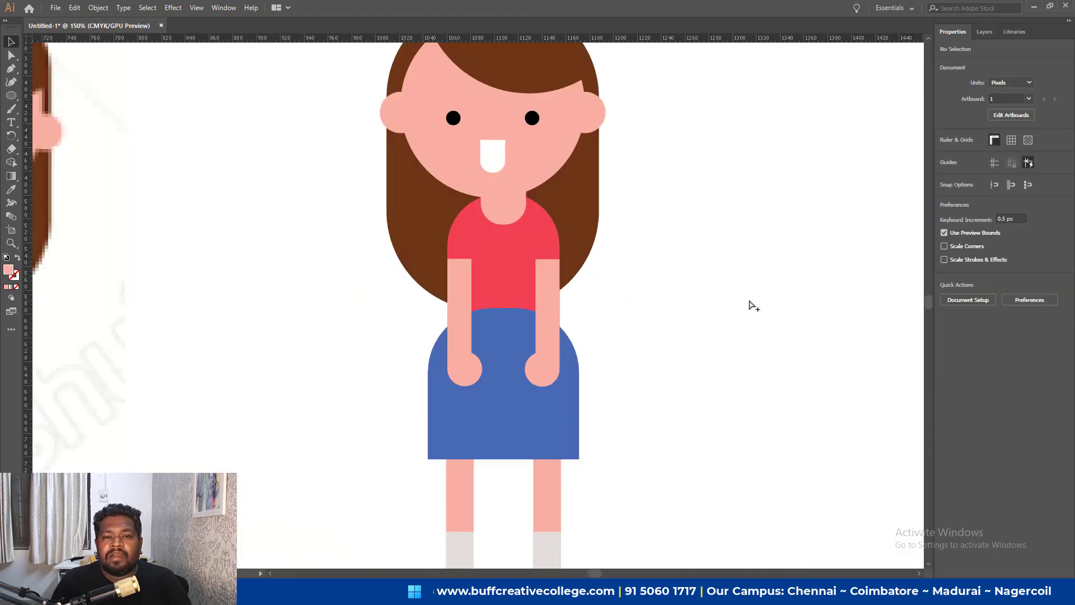
Fine-tune the head position so it sits centred over the neck.
key("ctrl+z")
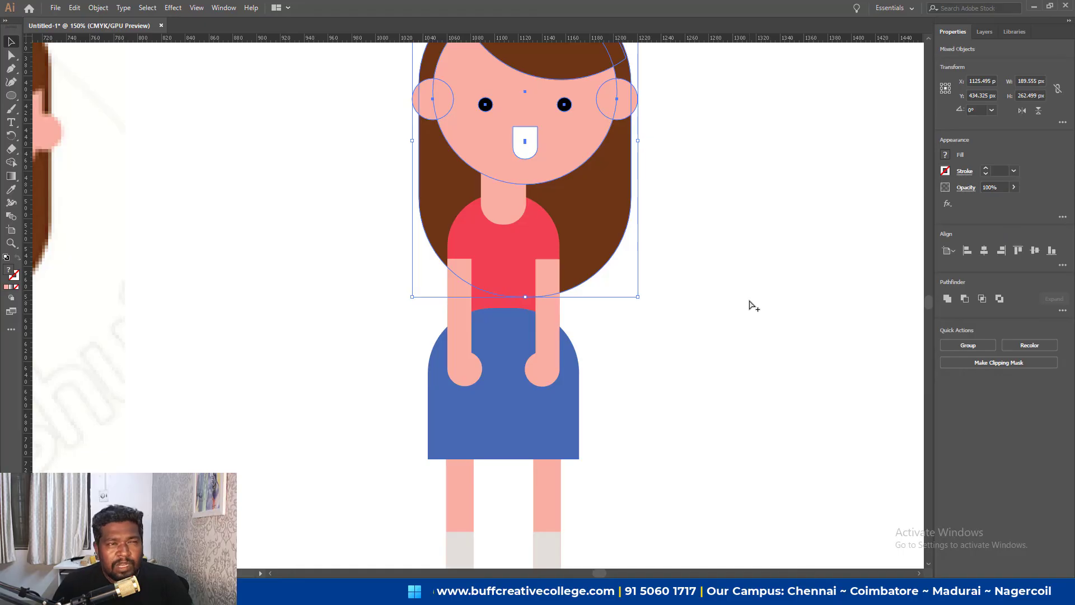
key("ctrl+z")
key("ctrl+z")
key("ctrl+z")
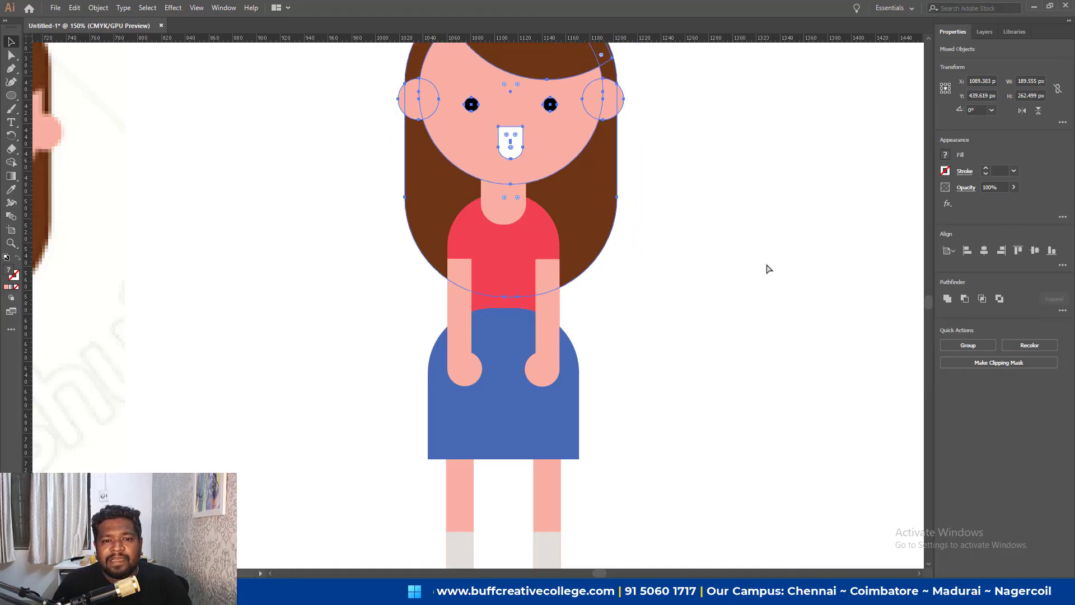
key("ctrl+z")
key("ctrl+z")
left_click_drag(761, 183, 764, 235)
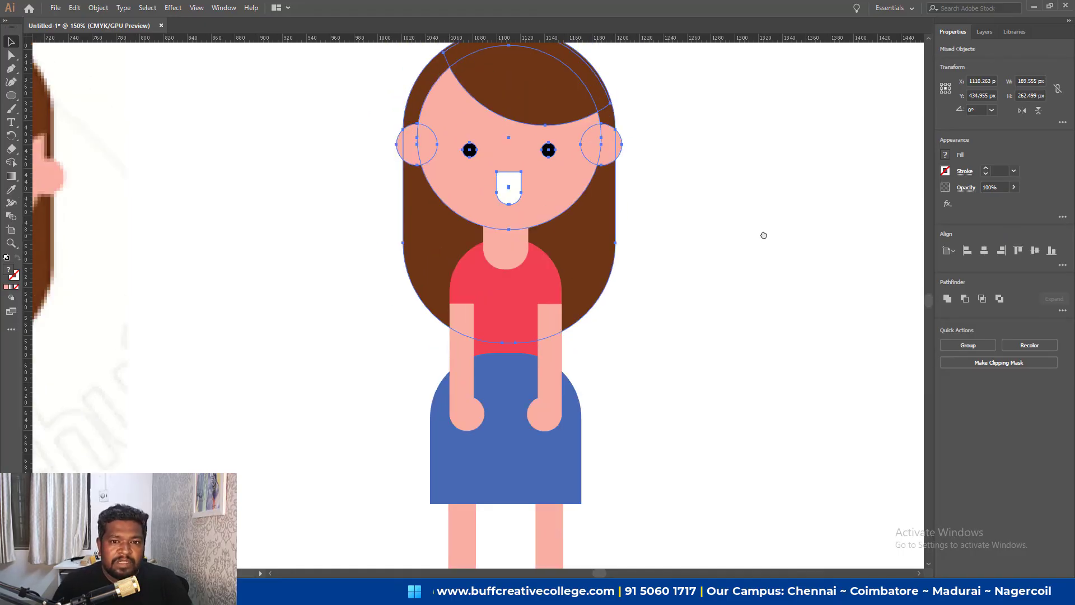
key("ctrl+z")
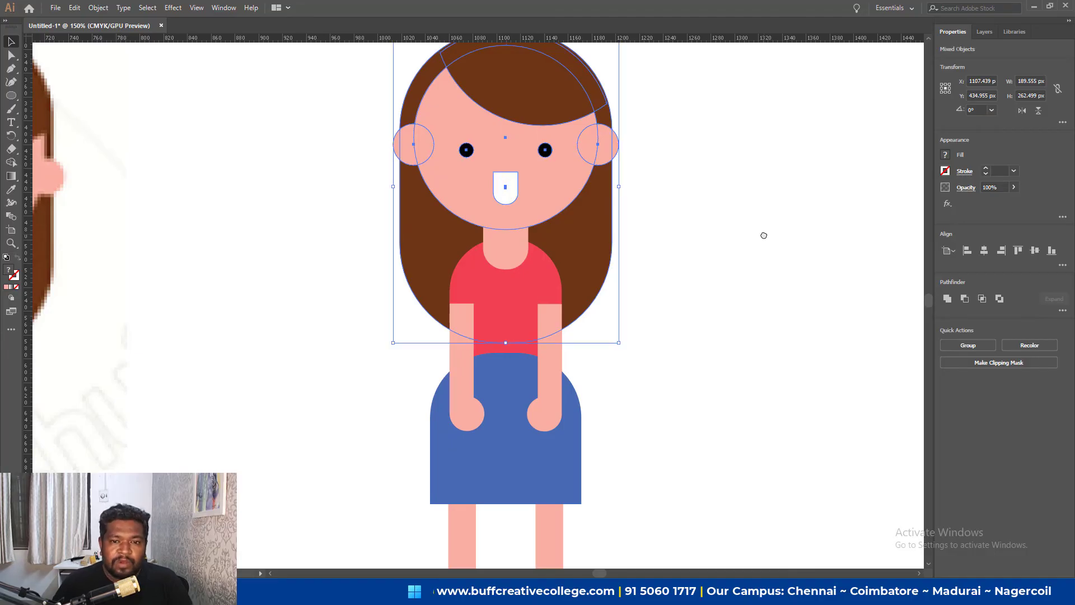
scroll(764, 235, "down", 1)
Duplicate the whole girl to her right and shrink the copy from its corner.
left_click_drag(745, 124, 443, 554)
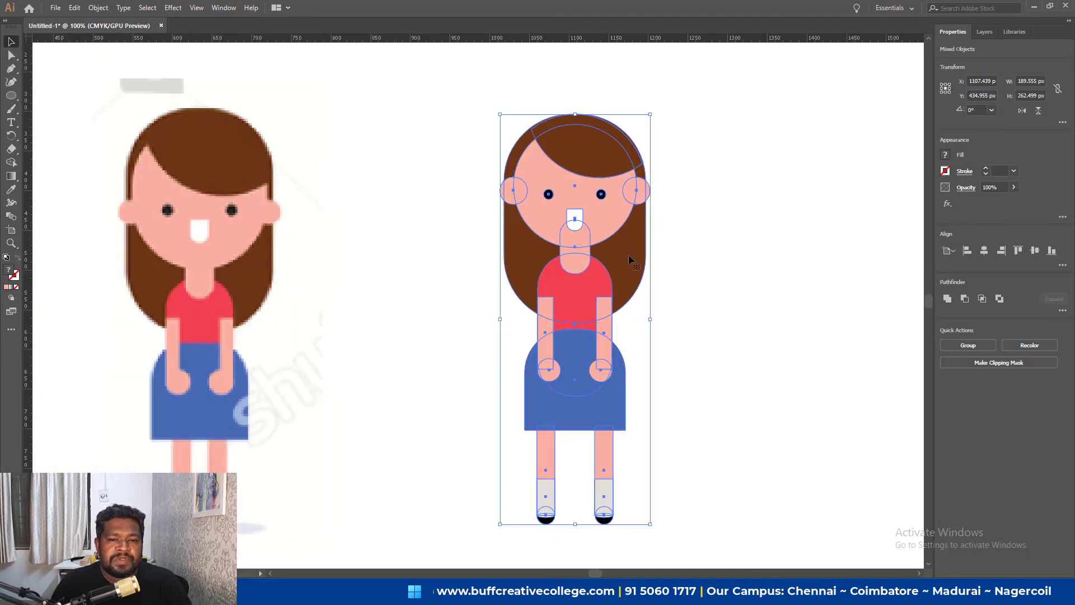
left_click_drag(616, 235, 438, 238)
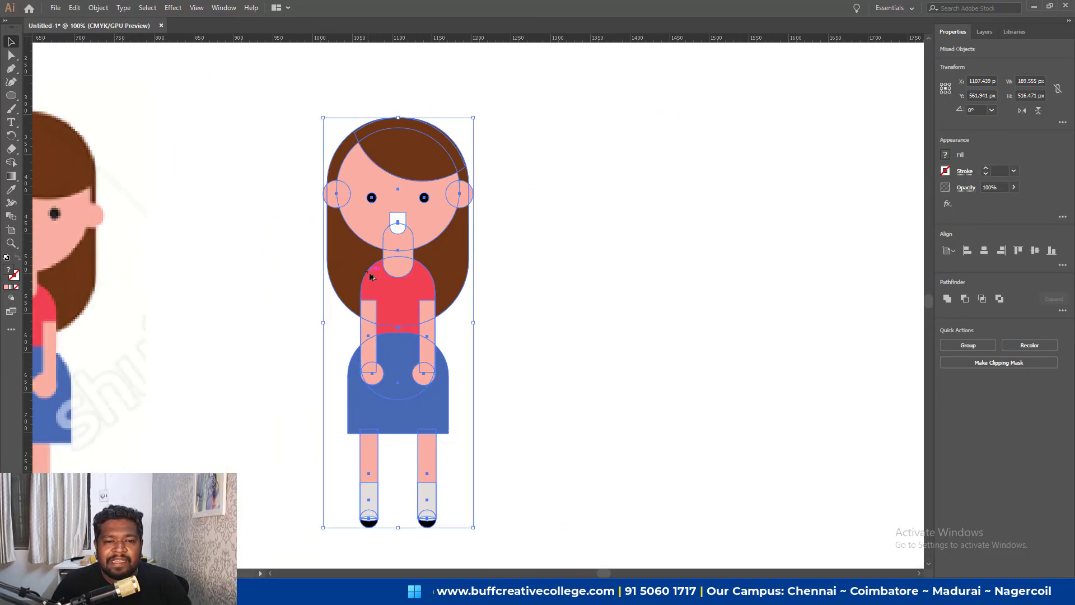
left_click_drag(410, 273, 642, 270)
left_click_drag(722, 117, 667, 259)
Delete the small test copy and drag out a fresh full-size duplicate to the right.
left_click(648, 390)
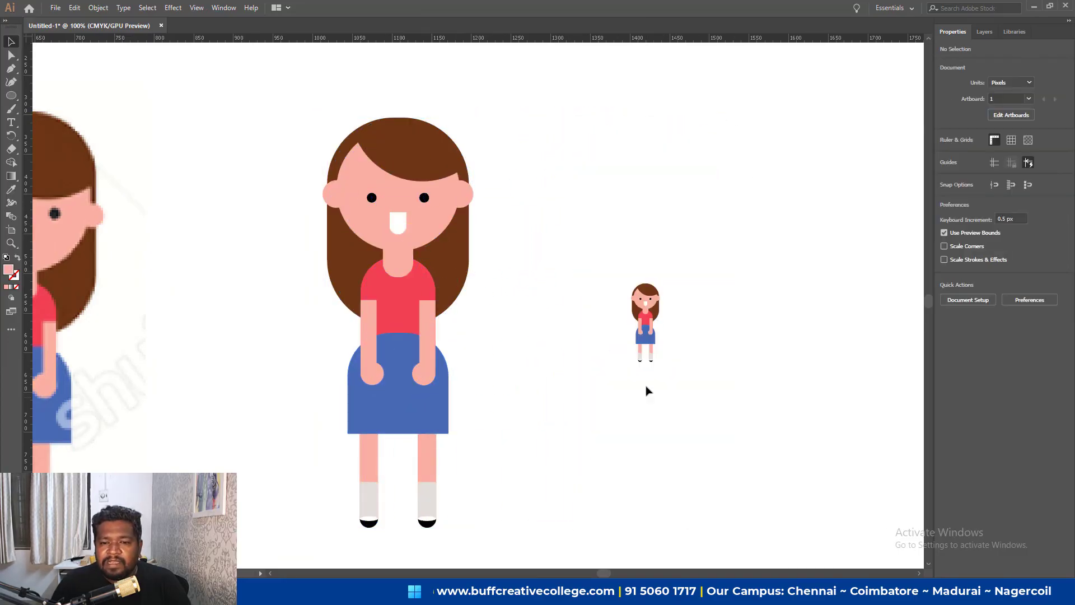
left_click_drag(704, 380, 852, 351)
key("ctrl+minus")
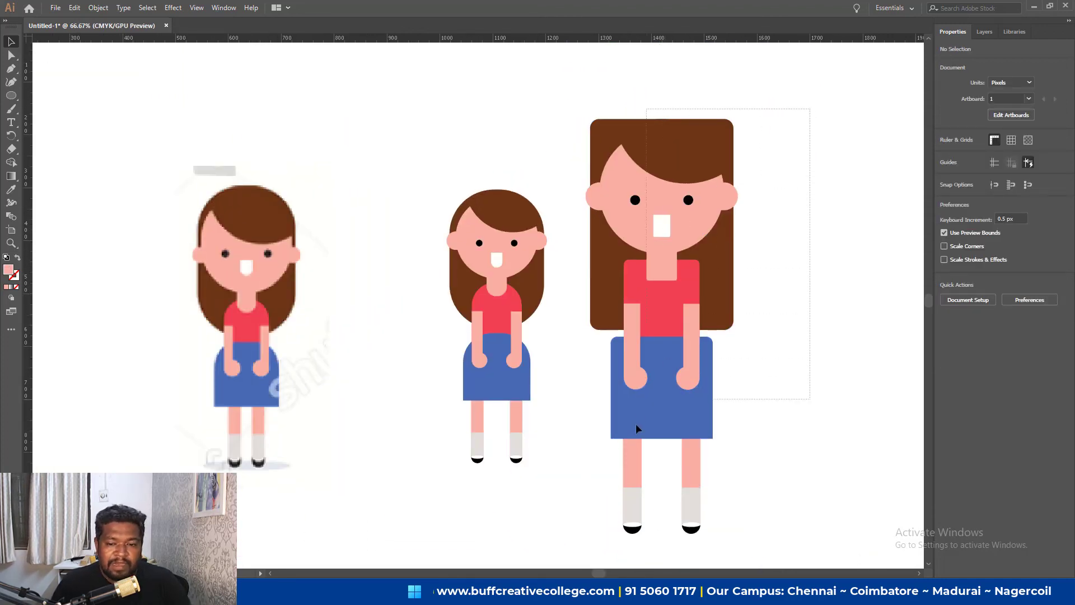
left_click_drag(605, 548, 605, 546)
key("Delete")
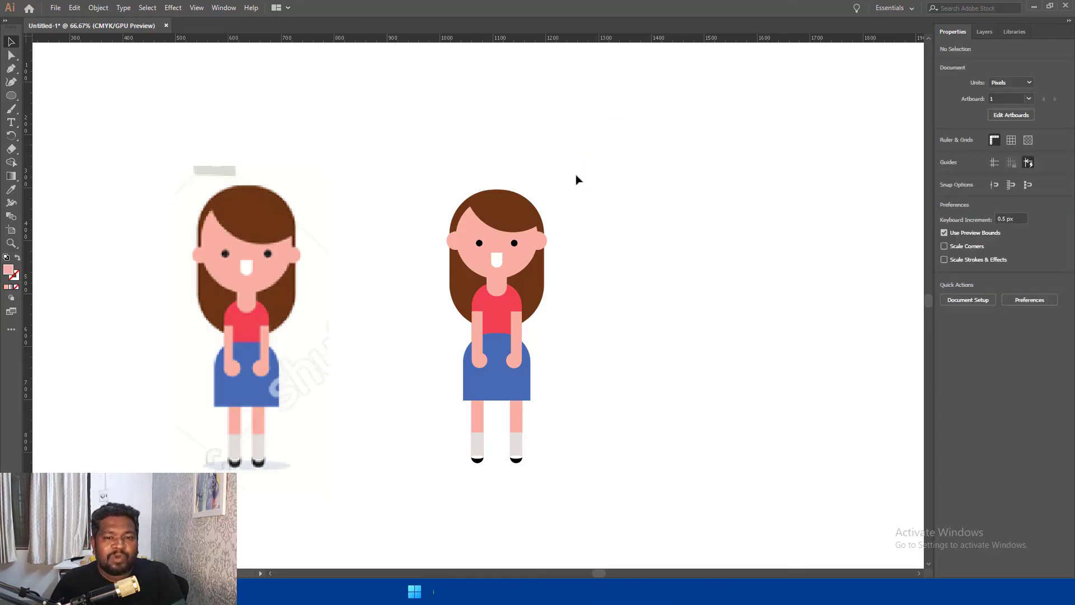
left_click(488, 353)
left_click_drag(489, 356, 682, 283, "alt")
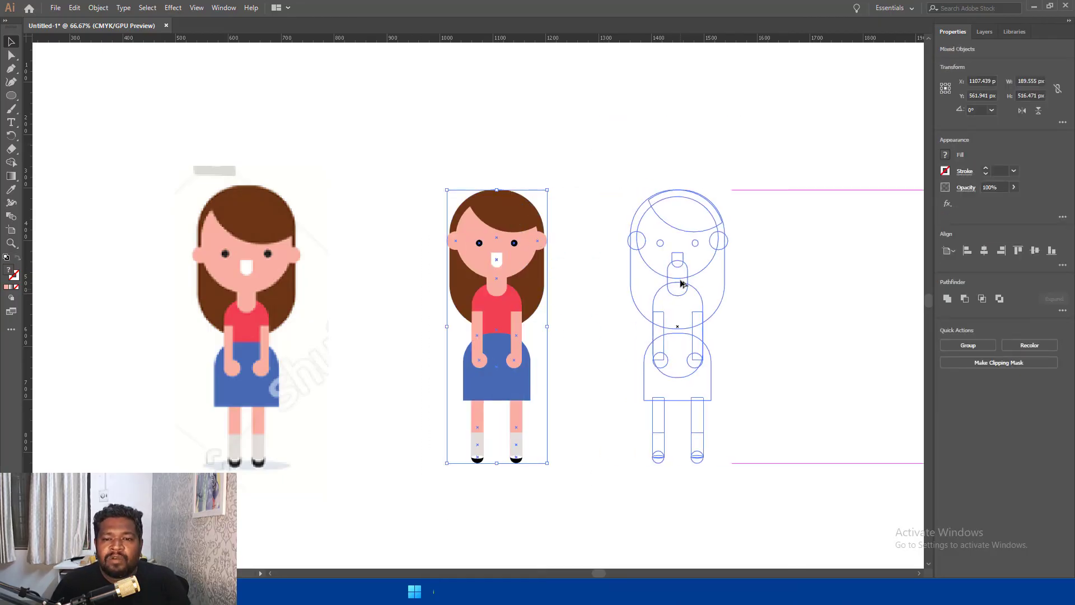
Scale the right-hand duplicate girl proportionally to about 330 × 899 px.
left_click(98, 8)
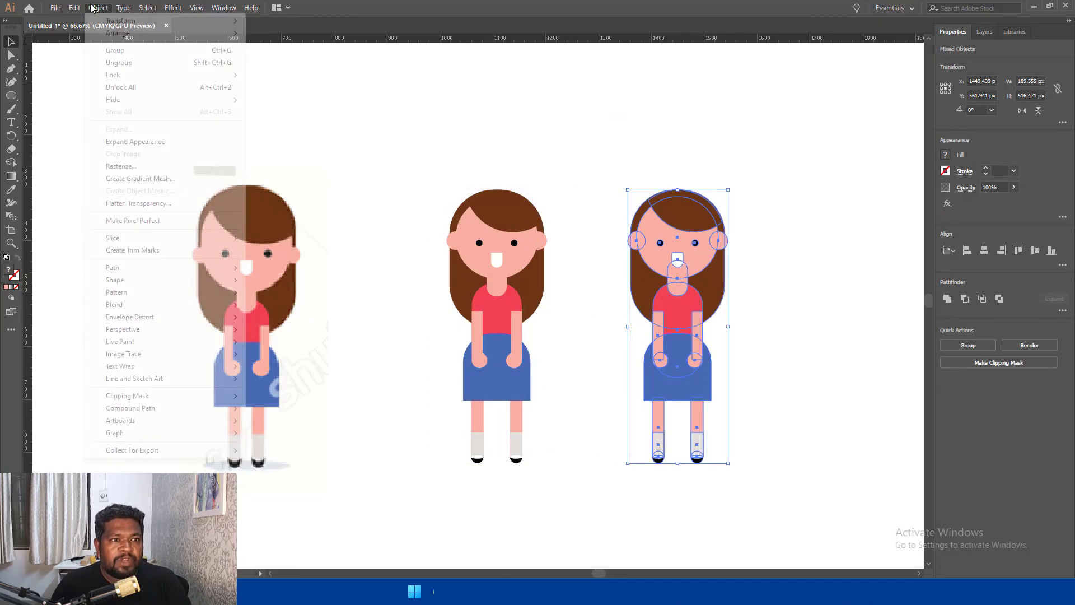
left_click(132, 139)
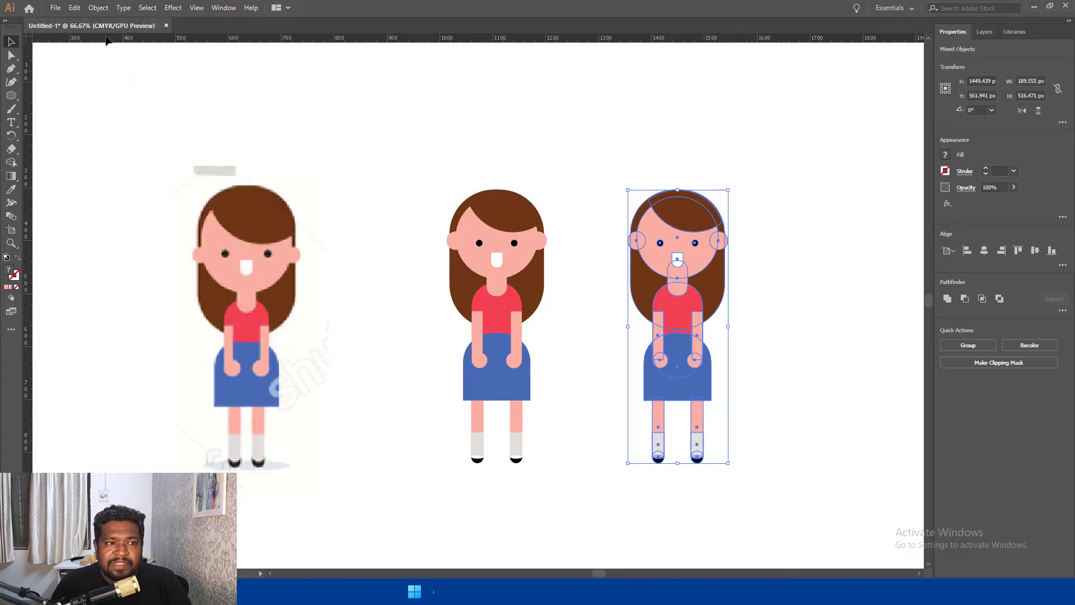
left_click(98, 8)
left_click(118, 130)
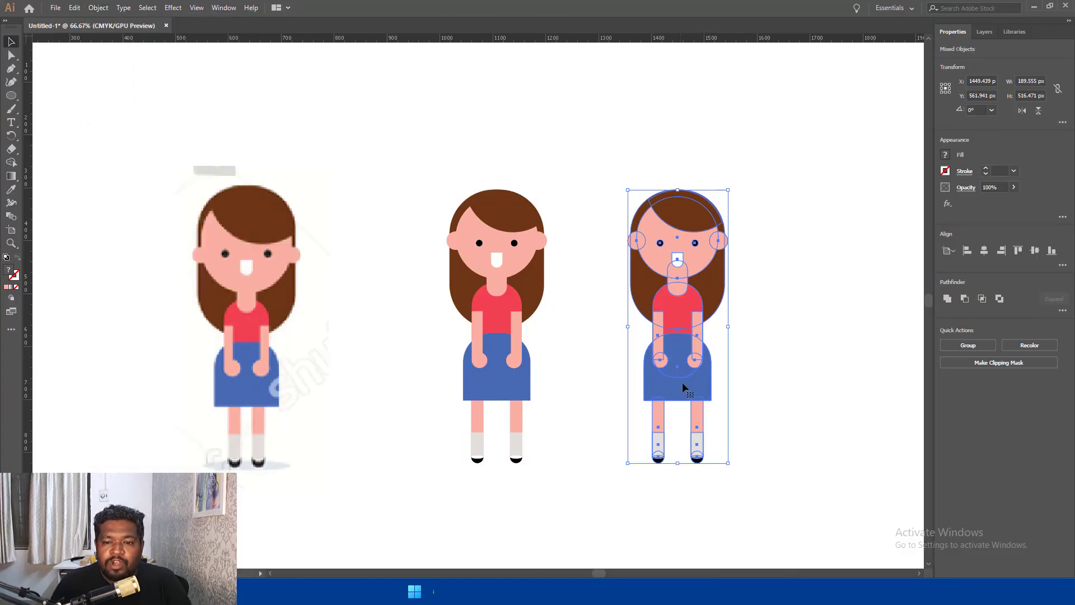
left_click_drag(728, 191, 812, 91)
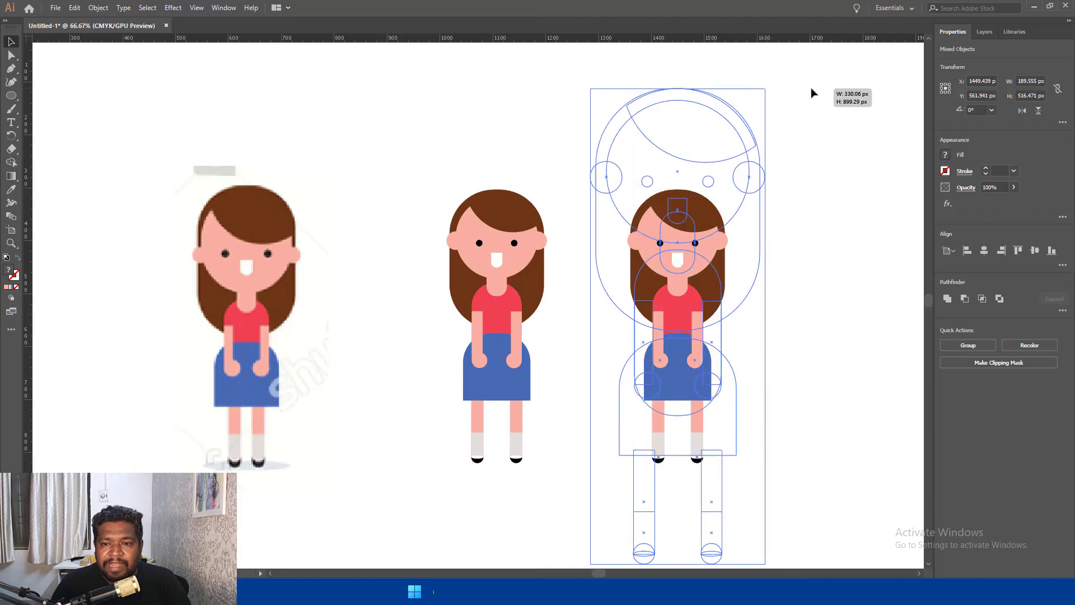